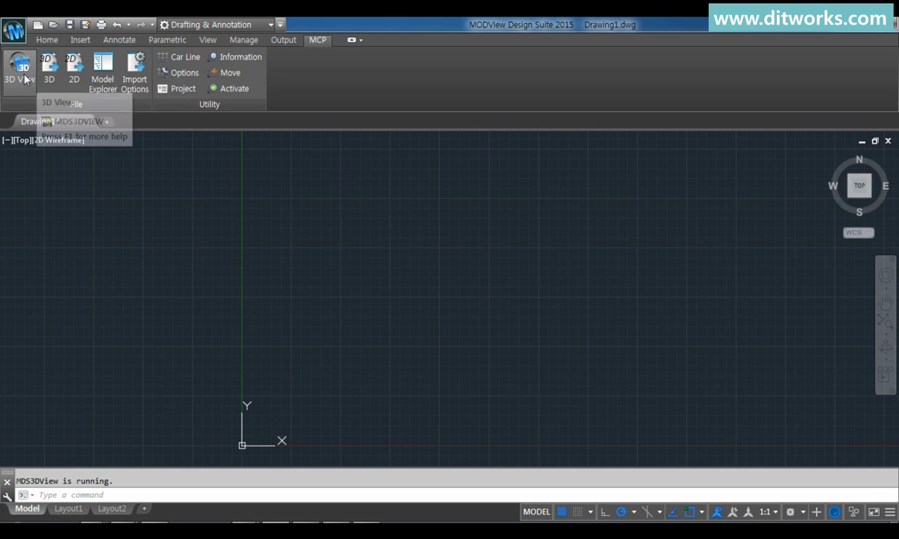
- Launch the 3D View application and bring up its Tools commands
left_click(26, 80)
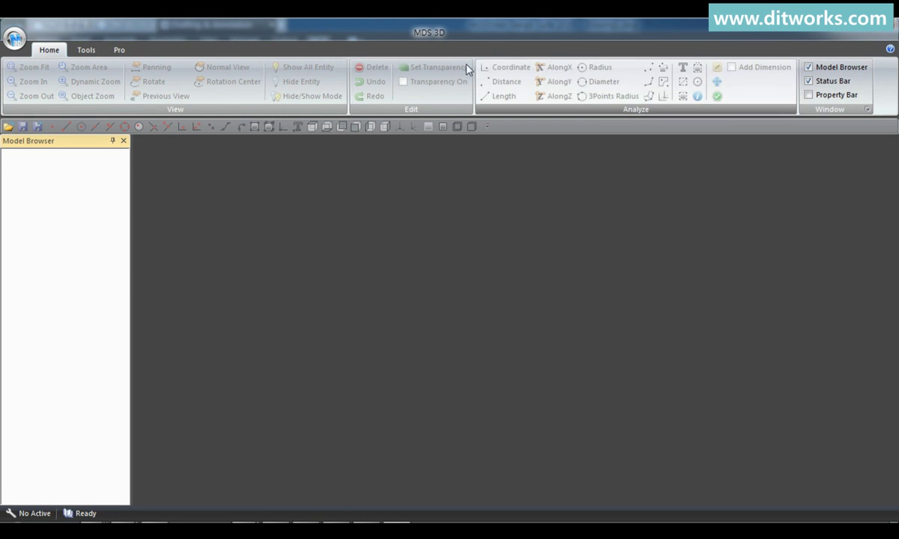
left_click(89, 52)
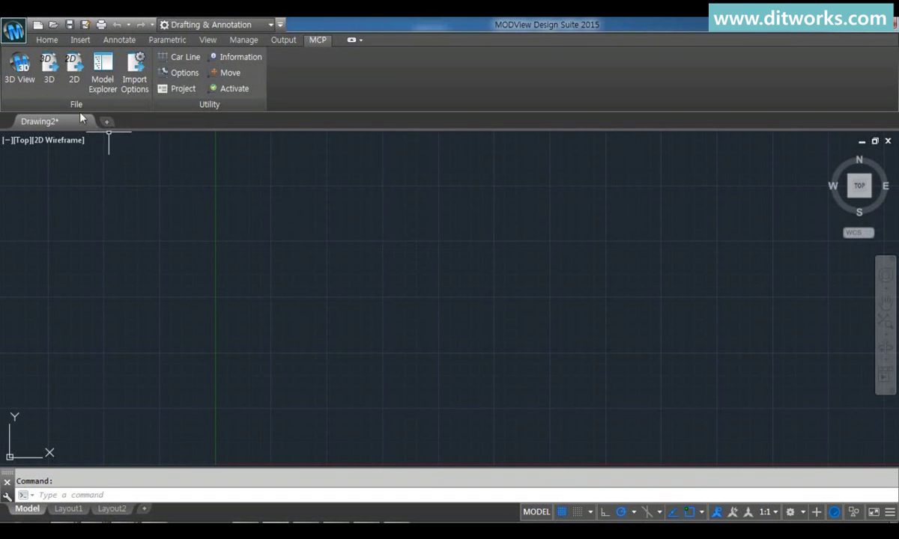
- Preview Part1, Part2 and Part3.CATPart for 3D import and review the supported 3D file types without importing anything
left_click(49, 78)
left_click(263, 228)
left_click(265, 240)
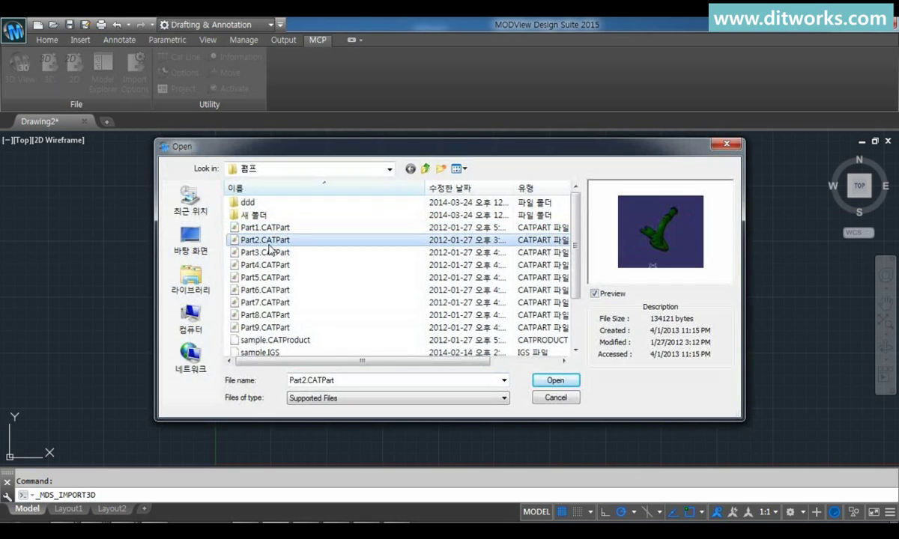
left_click(266, 253)
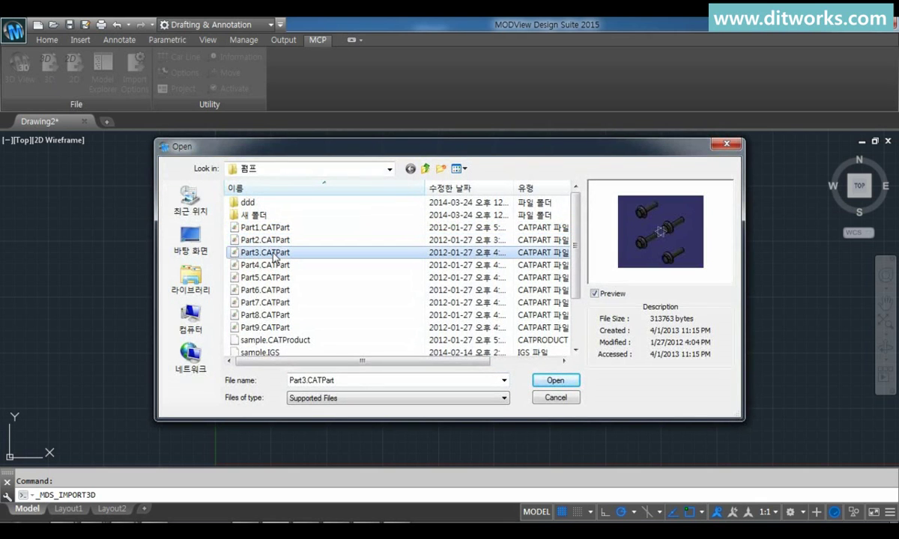
left_click(364, 404)
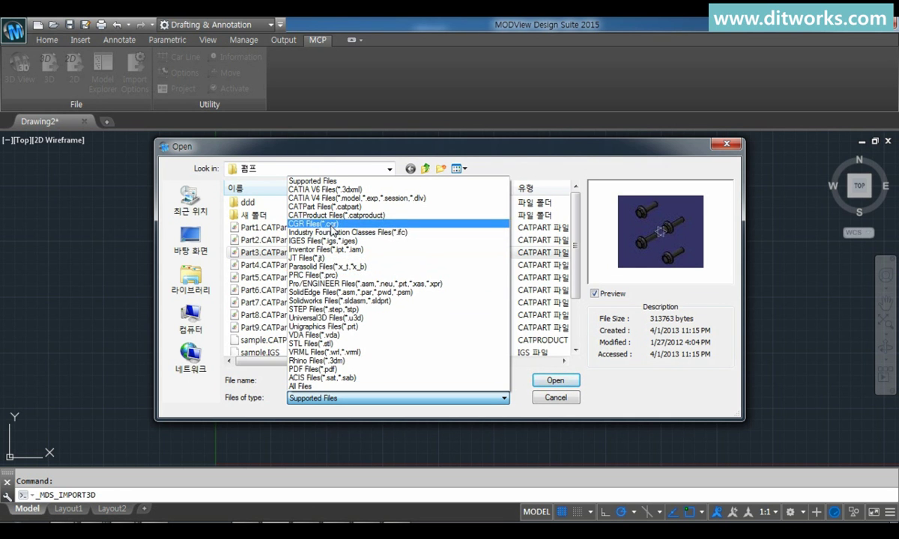
left_click(500, 397)
left_click(555, 398)
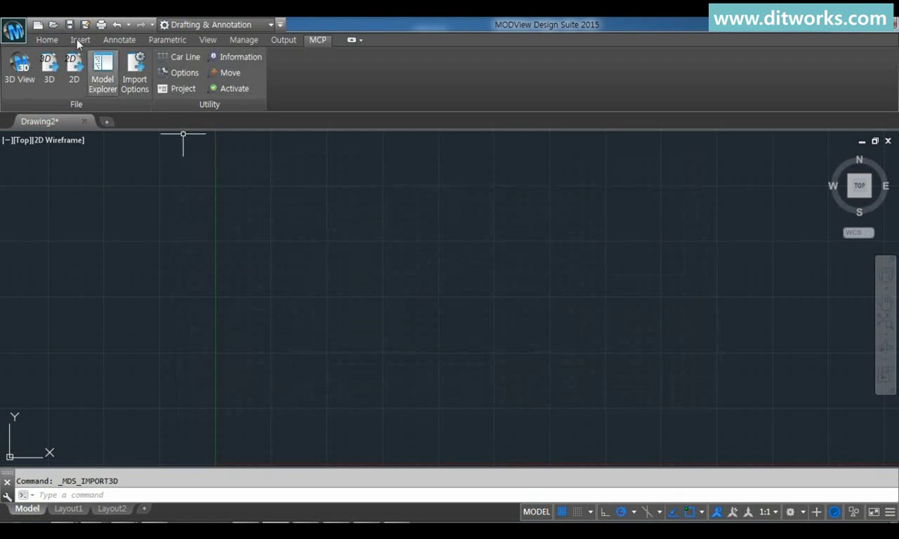
- Review the file types offered for opening a drawing, without opening a file
left_click(55, 26)
left_click(420, 420)
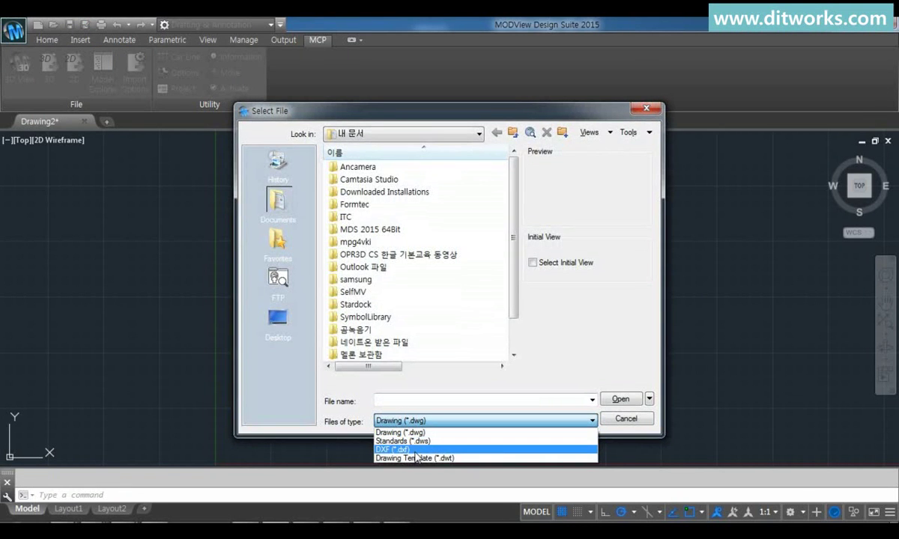
left_click(627, 419)
left_click(627, 419)
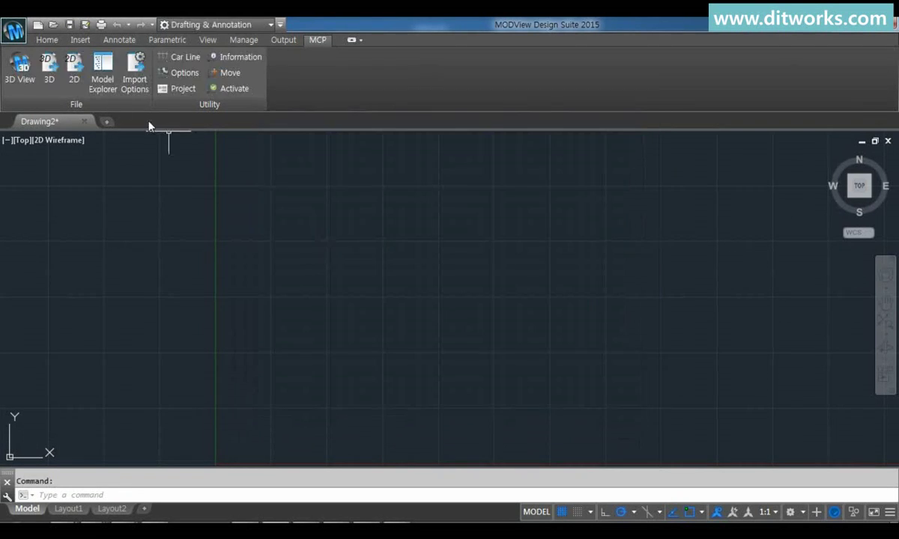
- Review the file types supported for 2D import, without importing a file
left_click(75, 78)
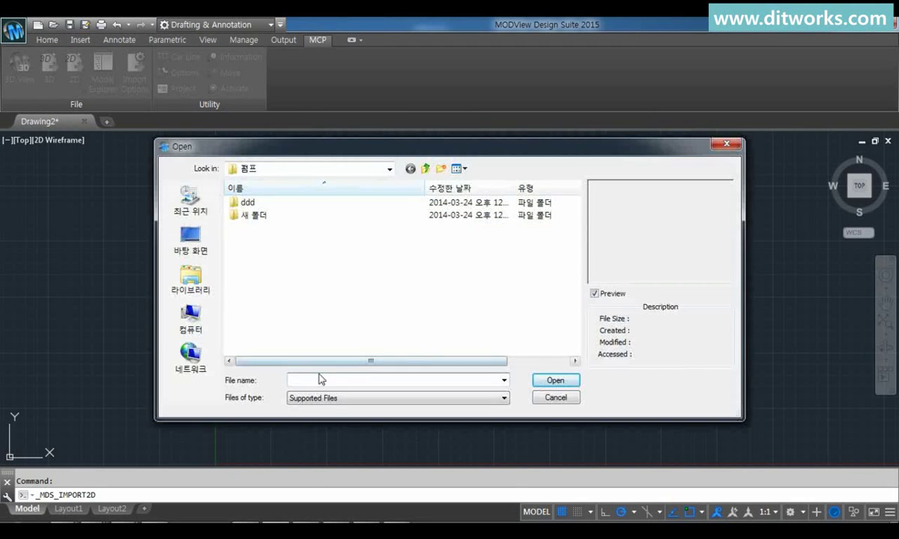
left_click(330, 398)
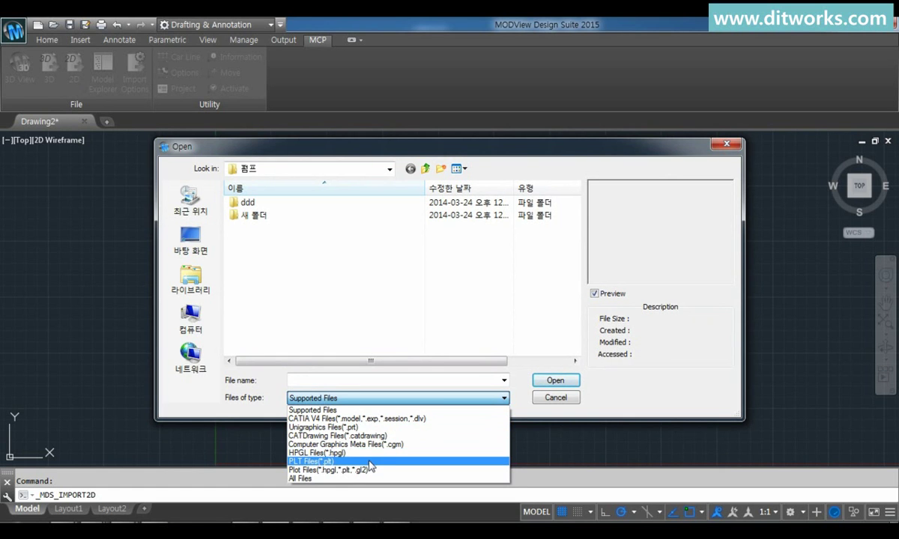
left_click(511, 388)
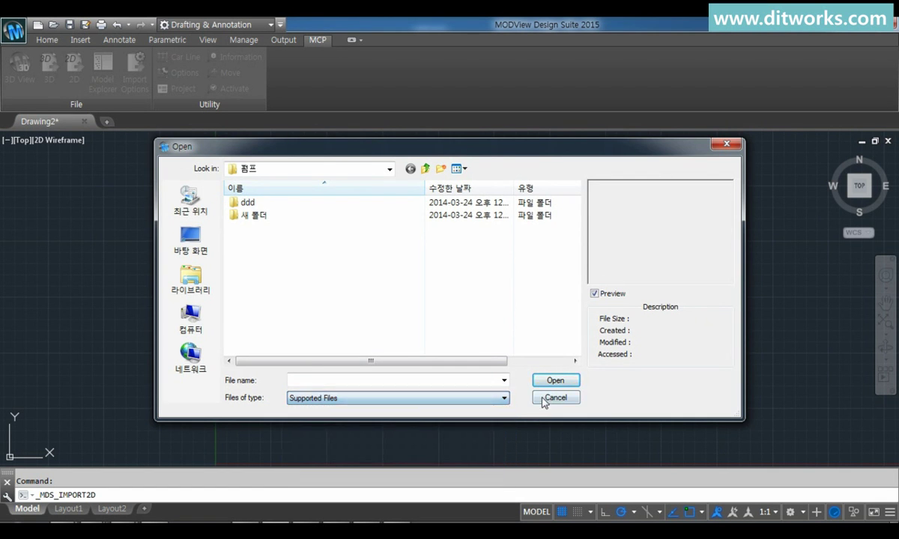
left_click(544, 398)
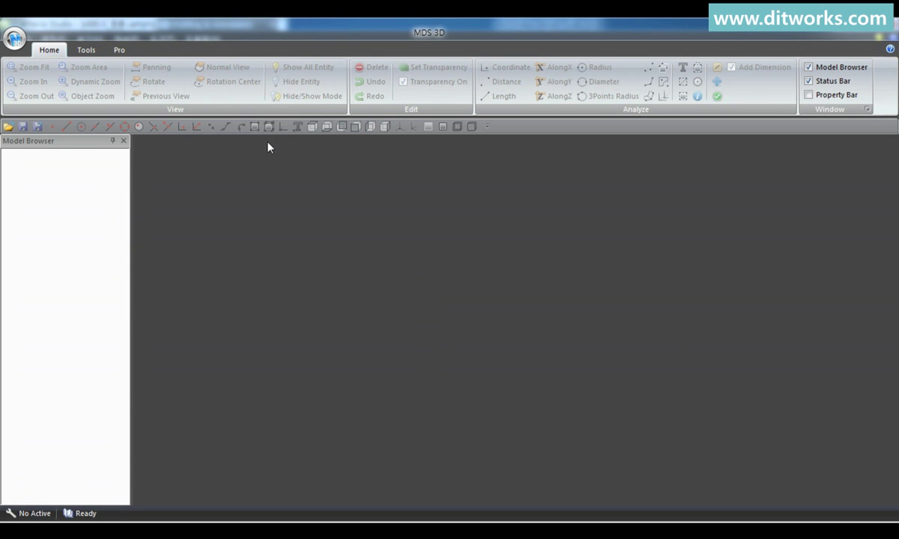
- In MDS 3D, open Door Handle_3D.STP and Door Handle_3D.X_T together from the Demo folder
left_click(15, 39)
left_click(39, 64)
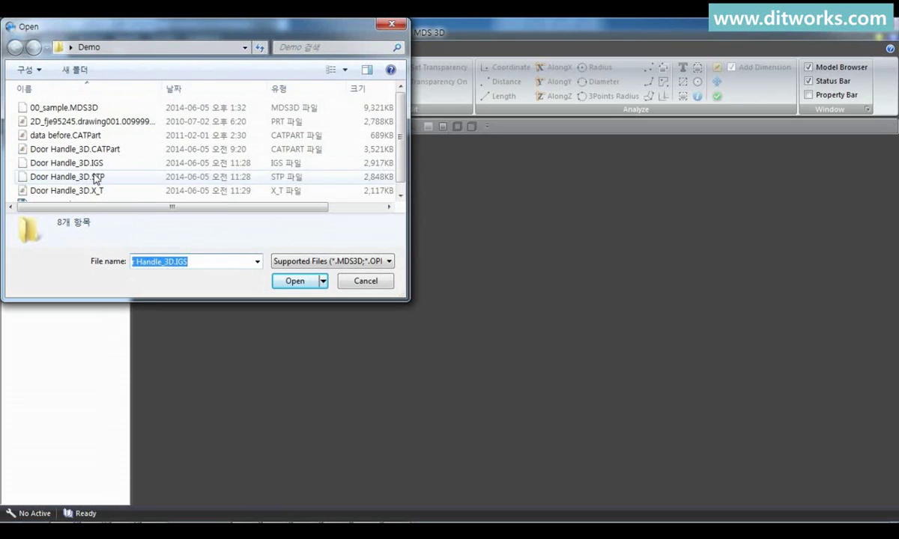
left_click(95, 178)
left_click(98, 191, "shift")
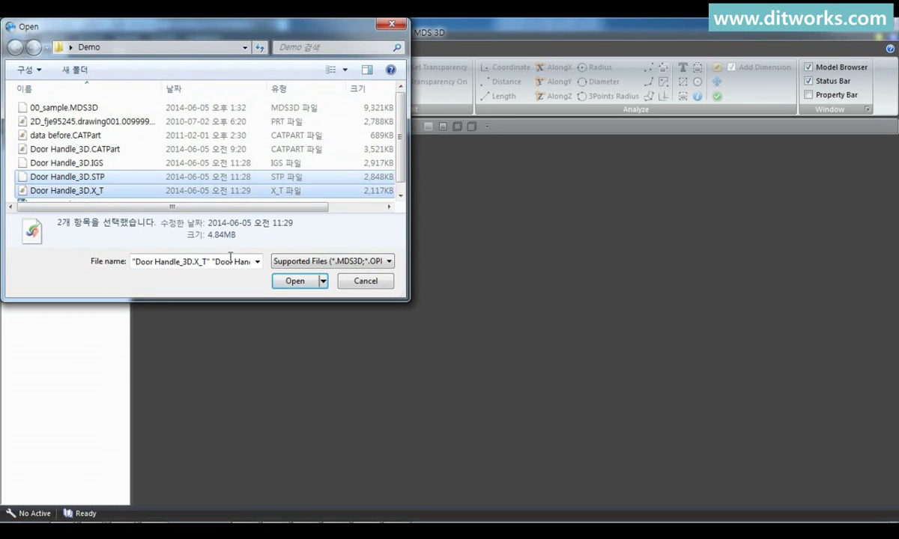
left_click(286, 285)
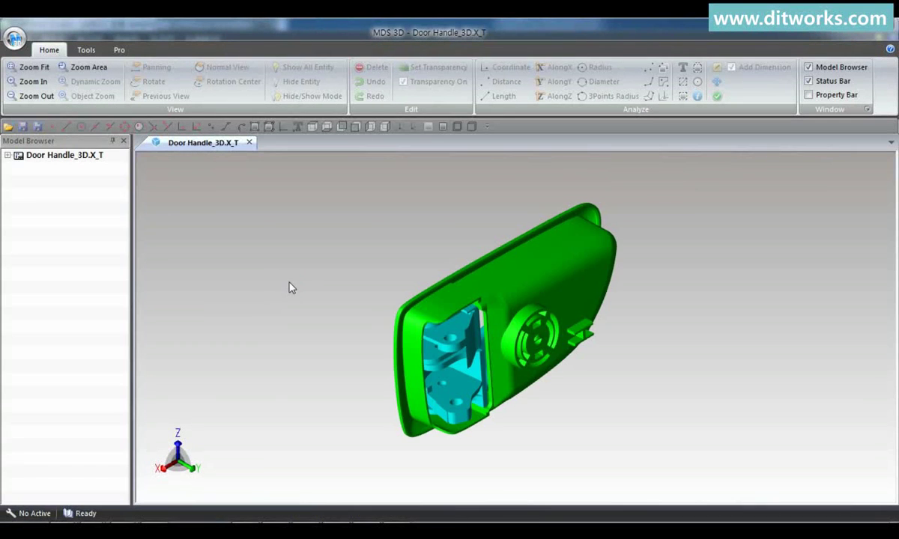
- Expand the model tree and highlight the Door Handle_3D.X_T and Door Handle_3D.STP models in turn
left_click(6, 155)
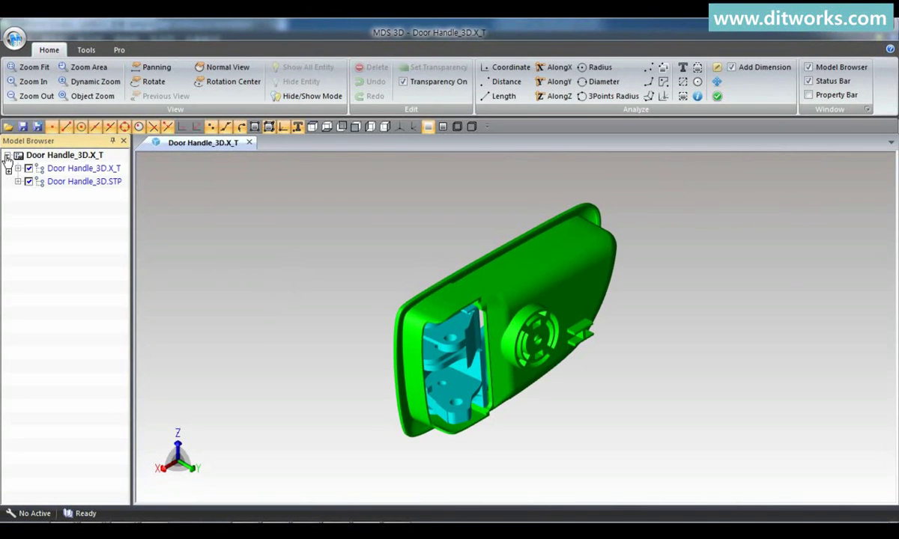
left_click(84, 168)
left_click(86, 181)
- Add Door Handle_3D.IGS to the open Door Handle_3D.X_T document
left_click(13, 37)
left_click(42, 99)
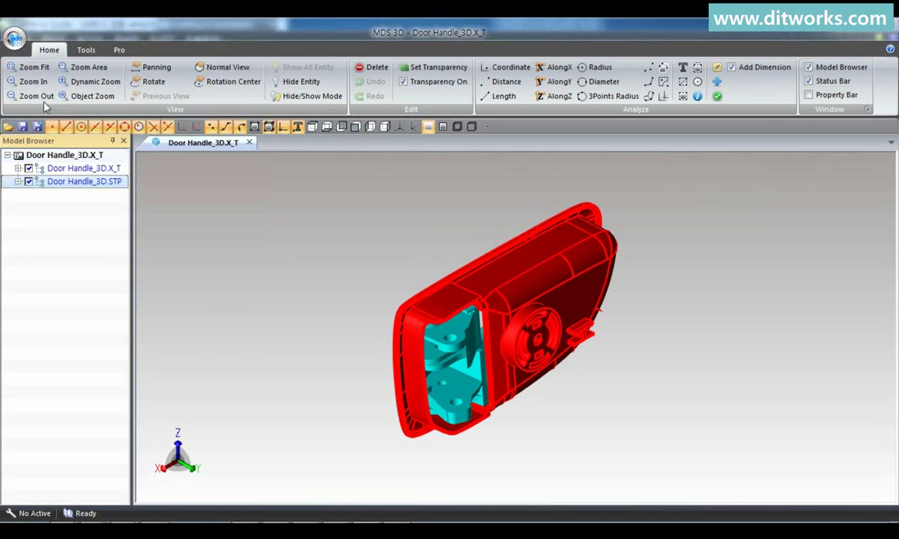
double_click(77, 164)
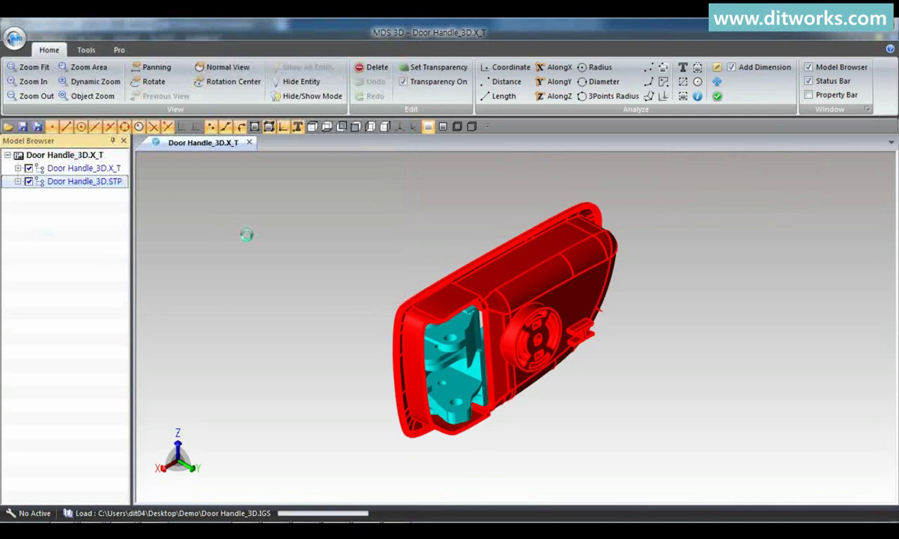
left_click(247, 236)
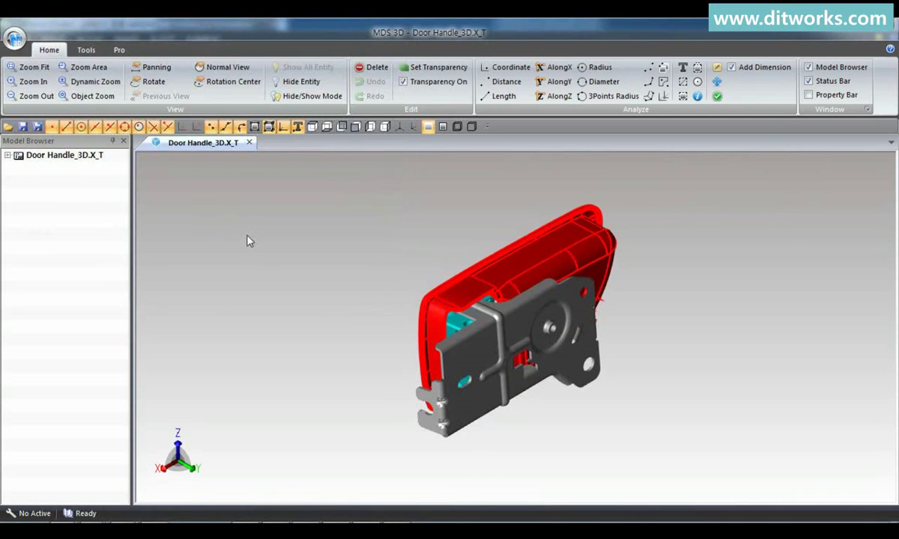
- Expand the model tree, highlight the added Door Handle_3D.IGS model and clear the selection
left_click(8, 155)
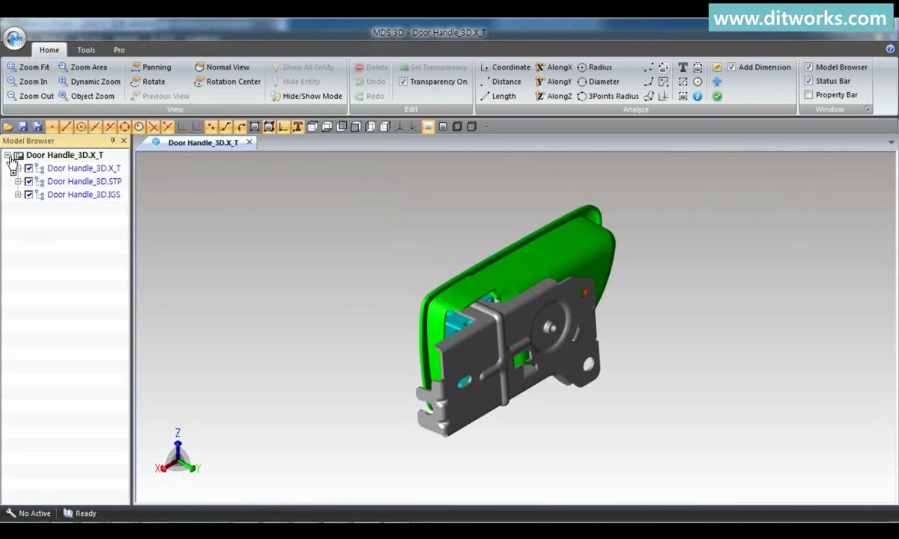
left_click(90, 194)
left_click(253, 244)
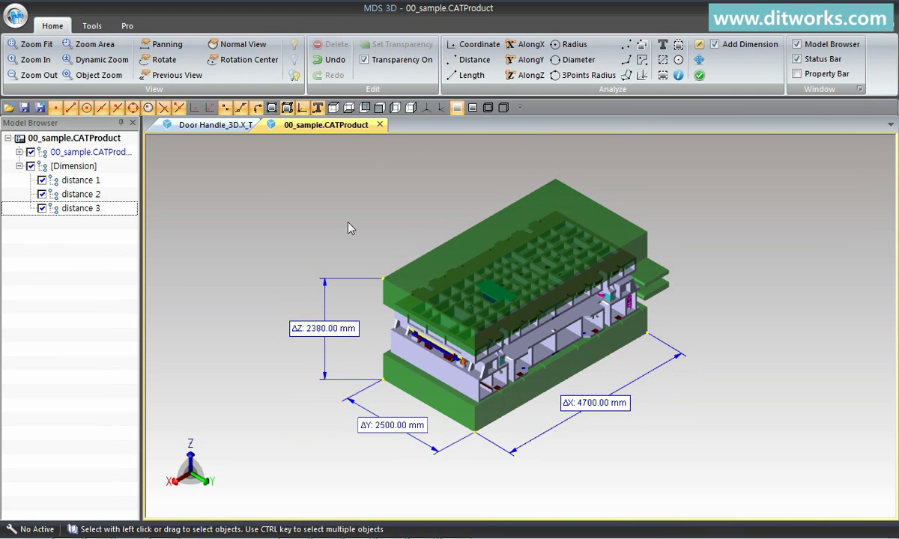
- Switch to the SAMPLE folder in Windows Explorer and check the Project_2 folder's size and file count in its properties
key("alt+Tab")
right_click(60, 120)
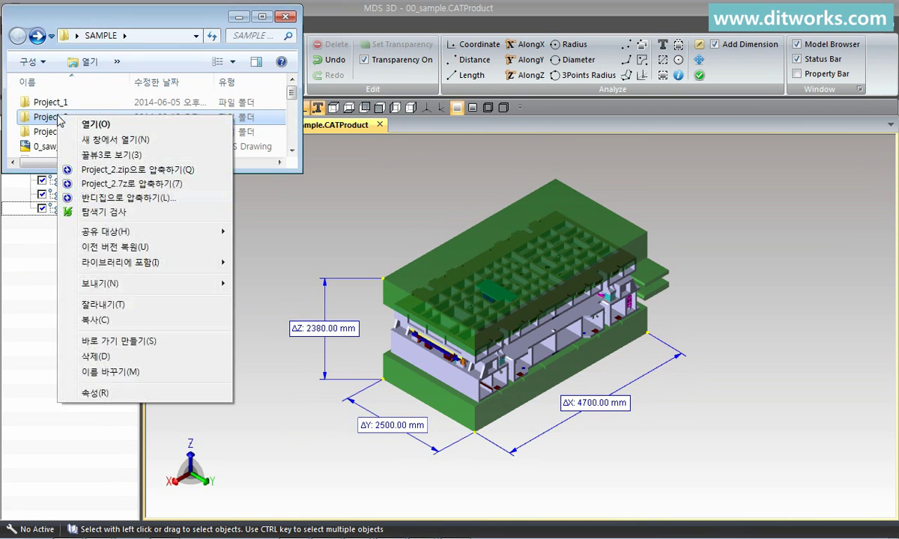
left_click(109, 370)
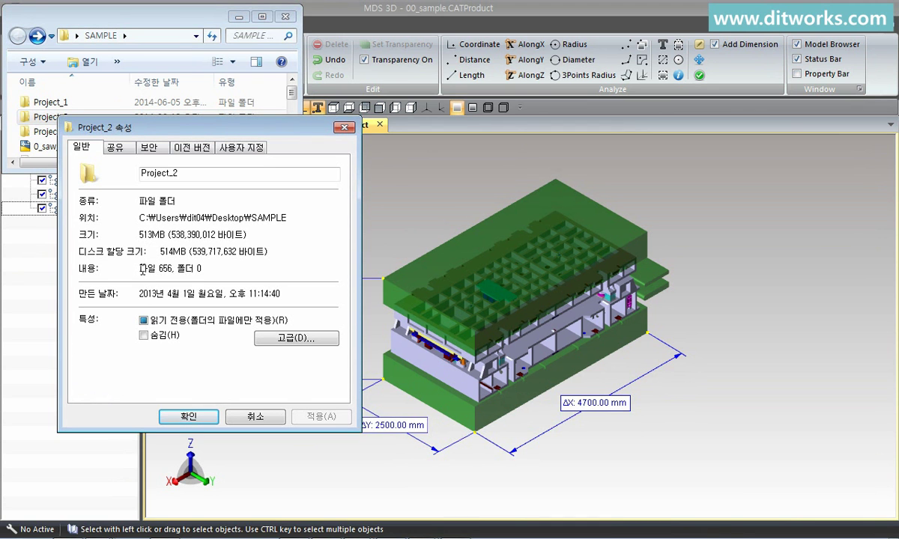
left_click_drag(138, 267, 173, 268)
left_click(253, 414)
left_click(262, 398)
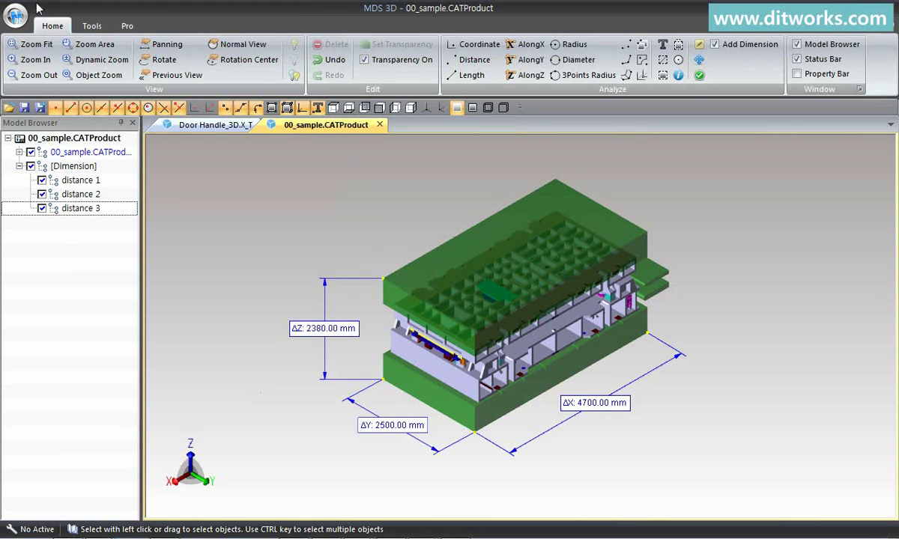
- Save the dimensioned 00_sample.CATProduct assembly as 00_sample.mds3d in the Project_2 folder
left_click(15, 15)
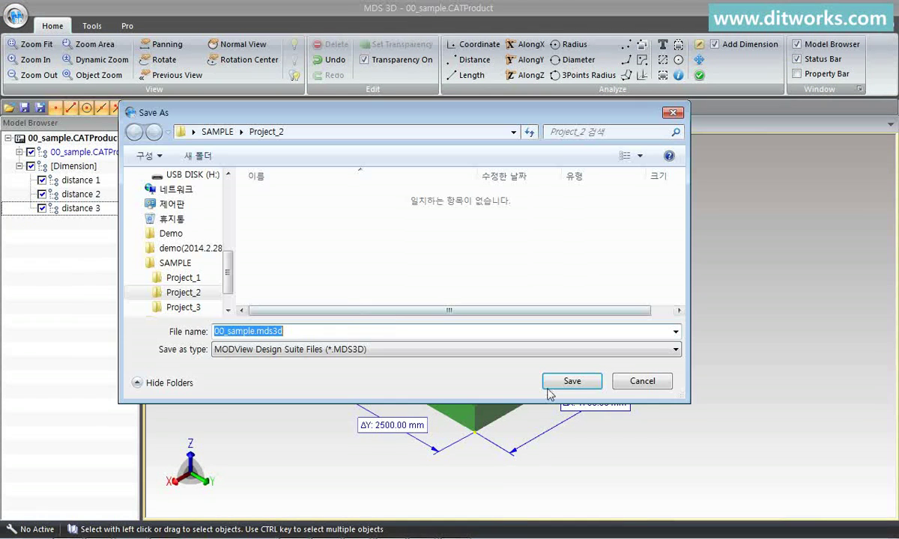
left_click(573, 381)
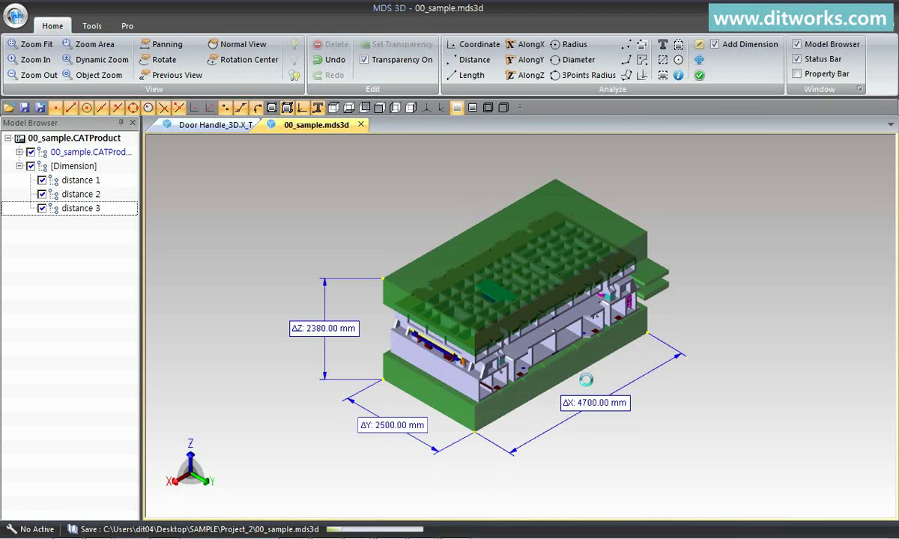
- Open 00_sample.mds3d from the Project_2 folder and inspect the dimensioned assembly, ending in the isometric view
left_click(15, 15)
left_click(36, 54)
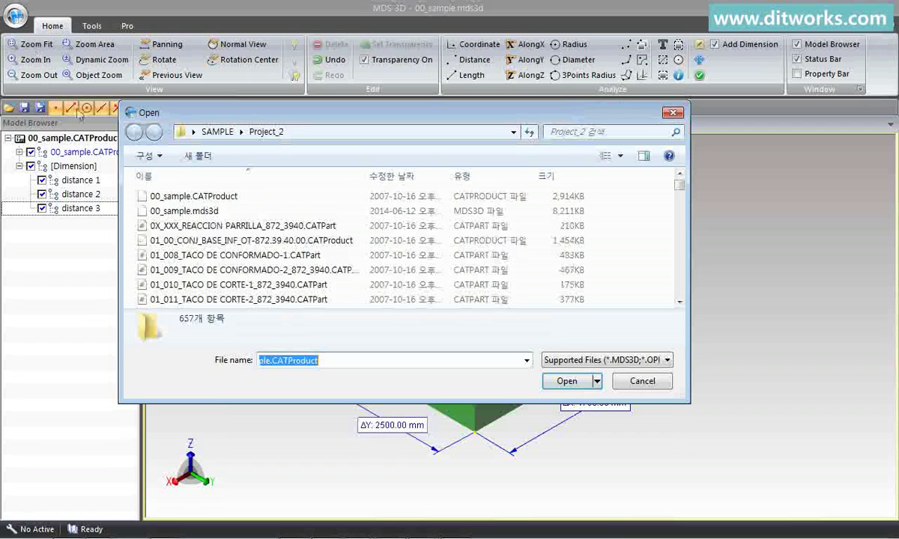
left_click(206, 211)
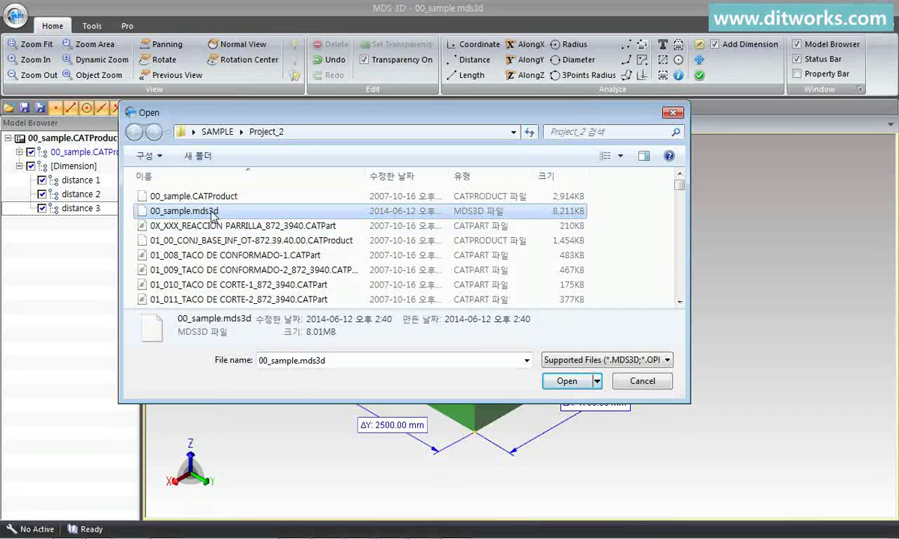
double_click(212, 213)
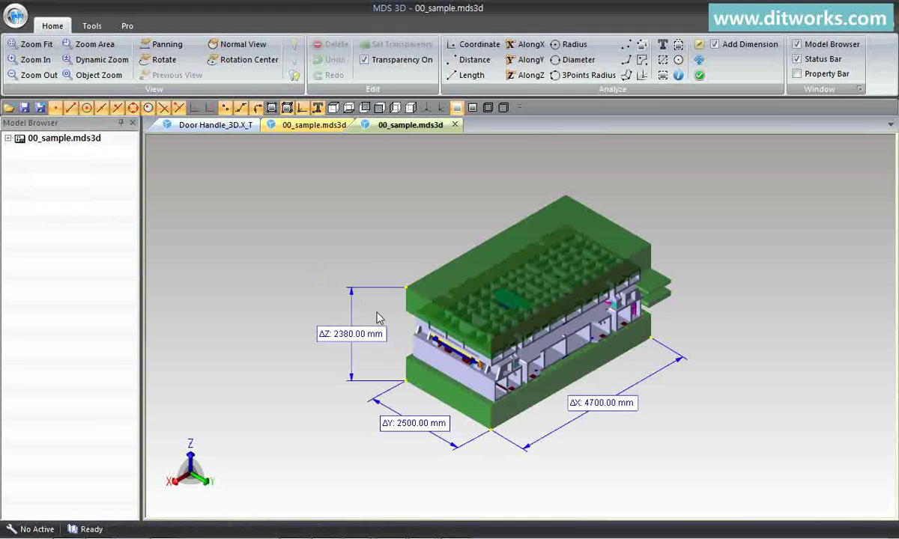
middle_click_drag(435, 465, 368, 447)
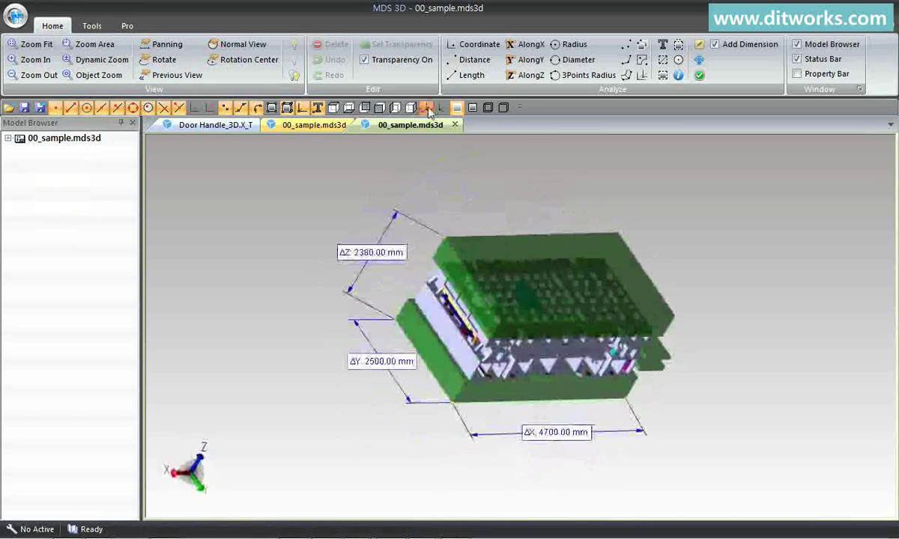
left_click(427, 108)
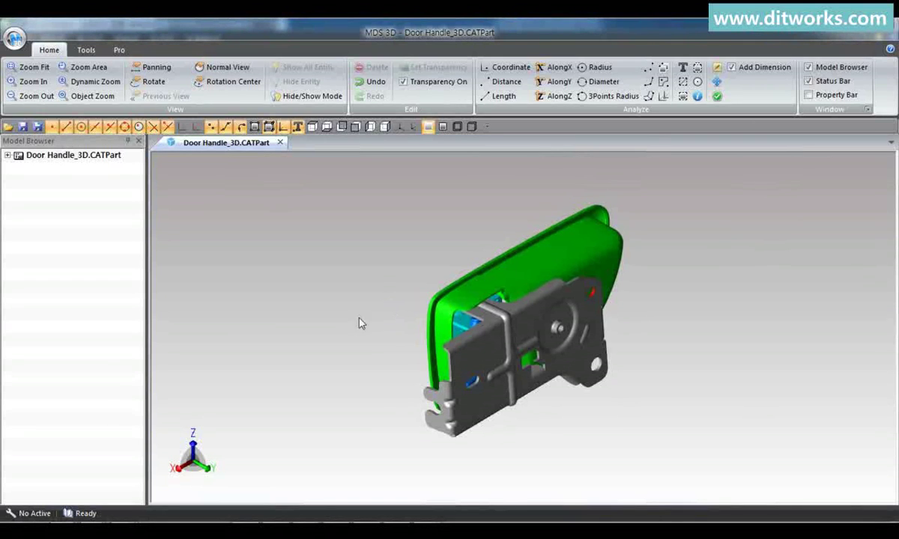
- Expand the Door Handle_3D.CATPart tree down to its bodies and hide PartBody and 본문.4
left_click(6, 155)
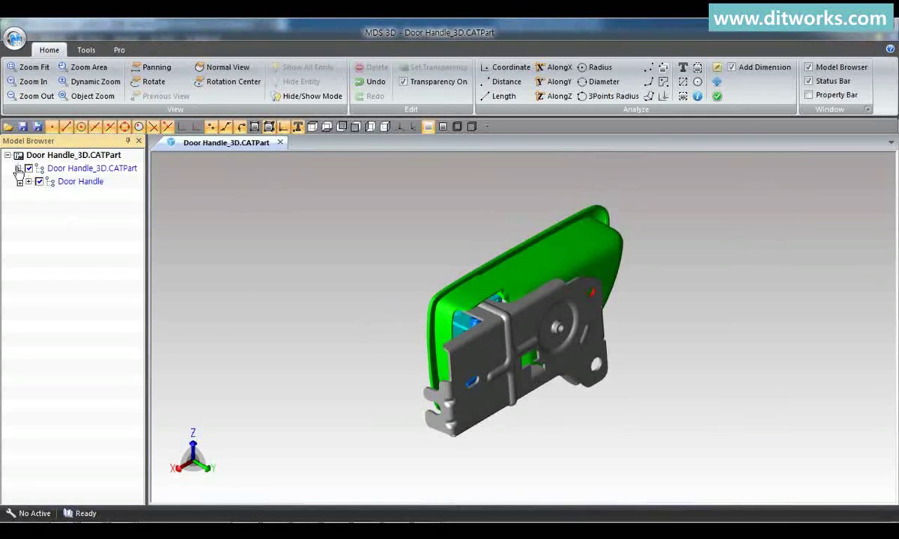
left_click(28, 182)
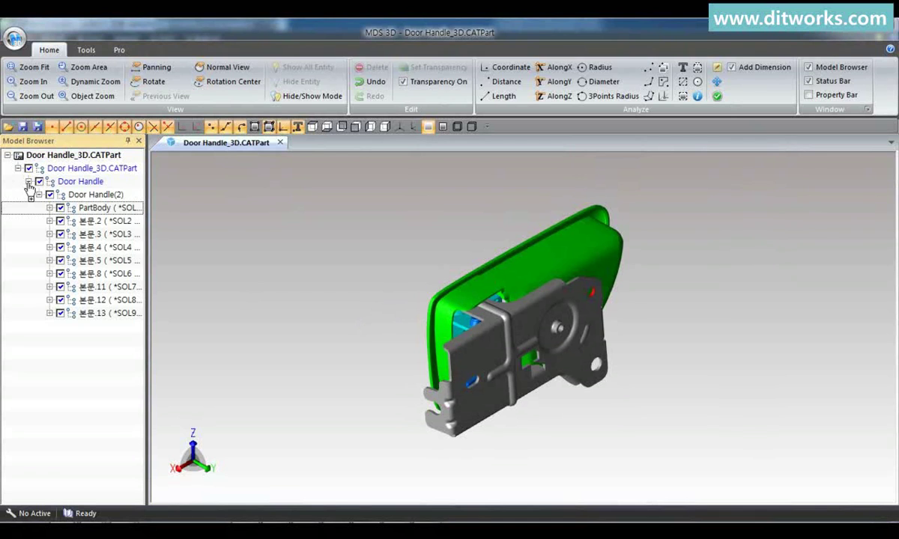
left_click(61, 208)
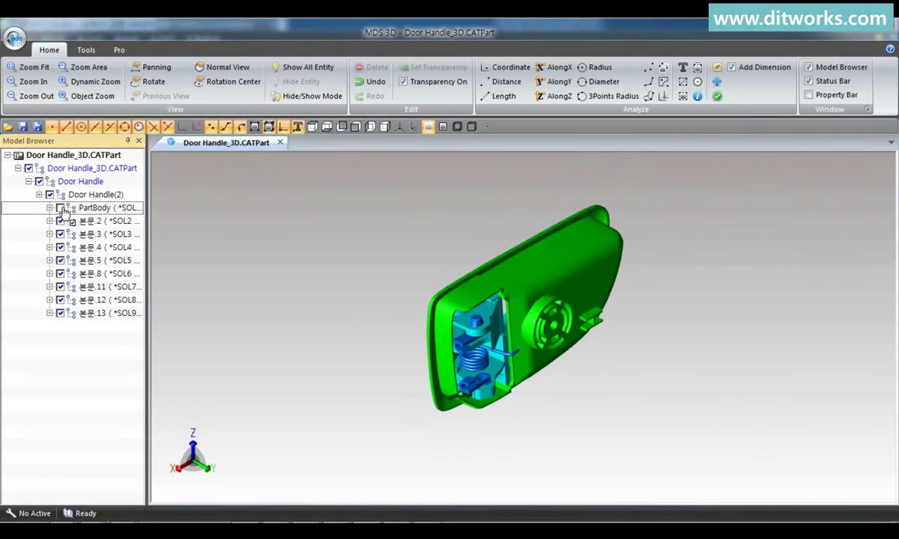
left_click(60, 247)
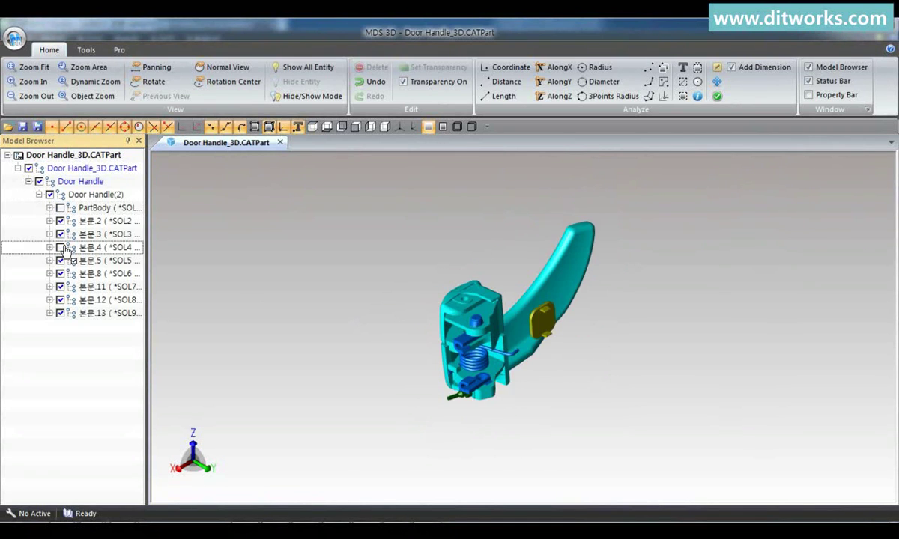
- Show the hidden 본문.4 and PartBody bodies of the door handle again
left_click(61, 247)
left_click(61, 209)
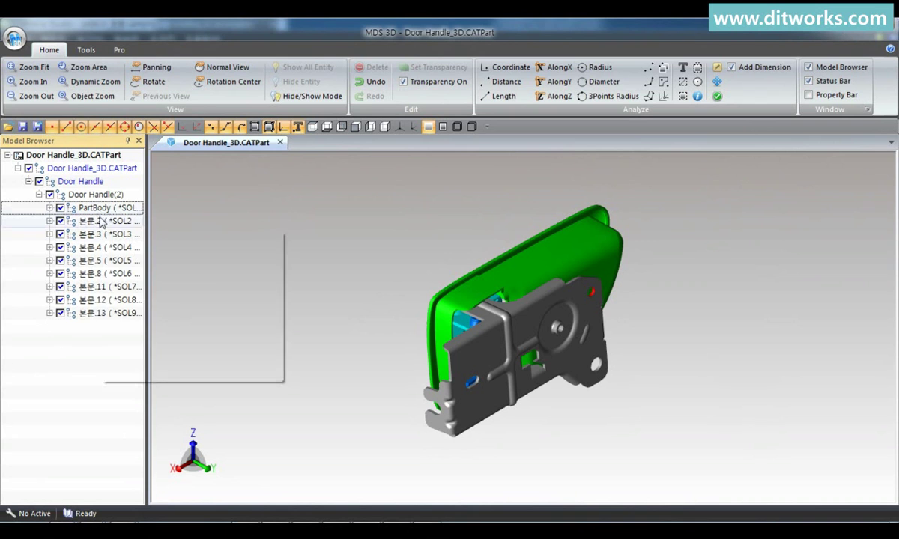
mouse_move(101, 223)
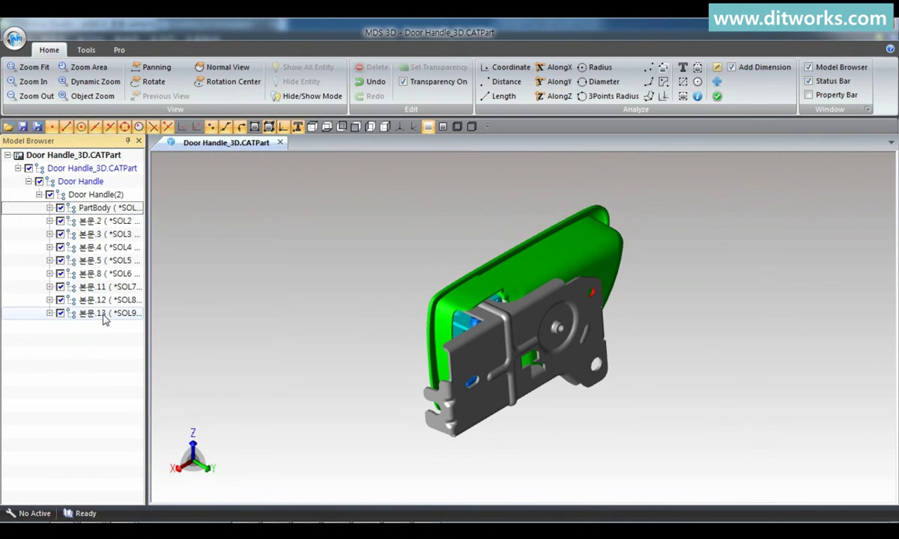
mouse_move(104, 319)
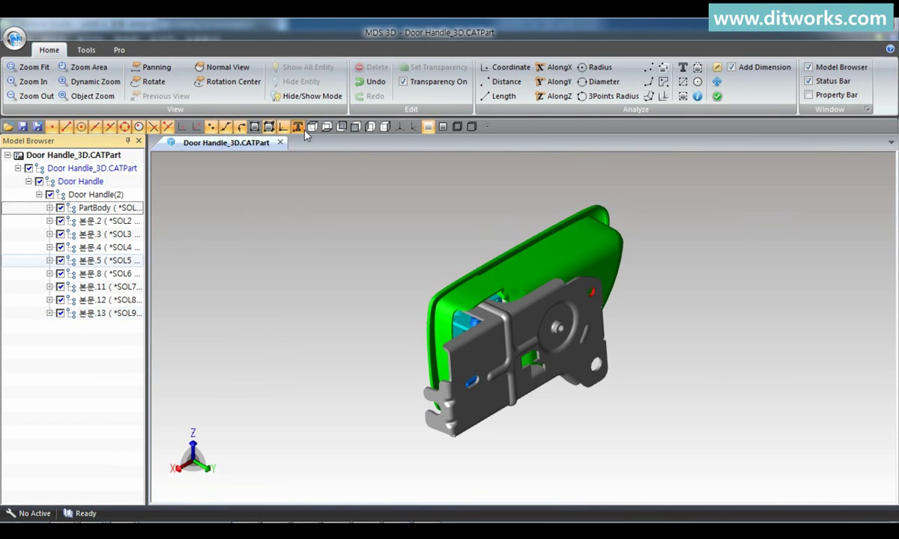
- Look at the complete door handle from several standard orthogonal directions, ending in the isometric view
left_click(342, 128)
left_click(328, 128)
left_click(370, 127)
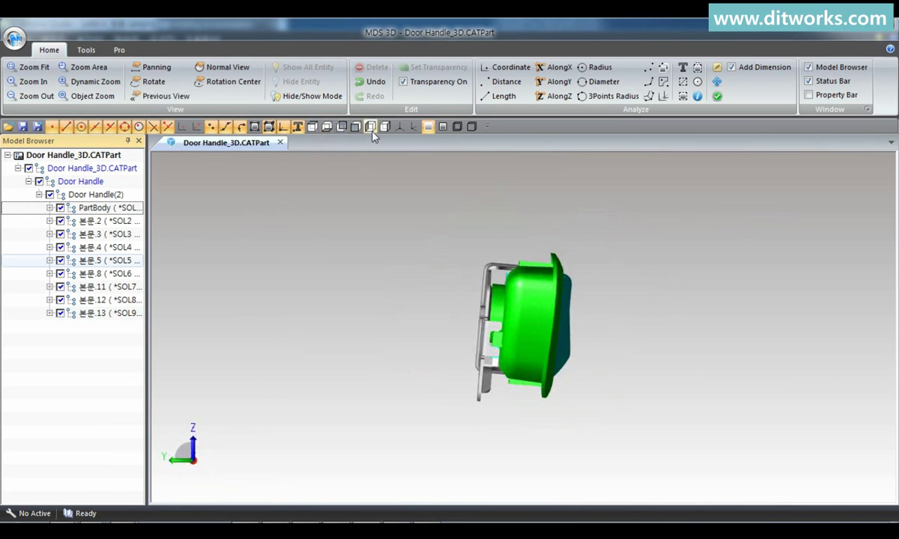
left_click(398, 128)
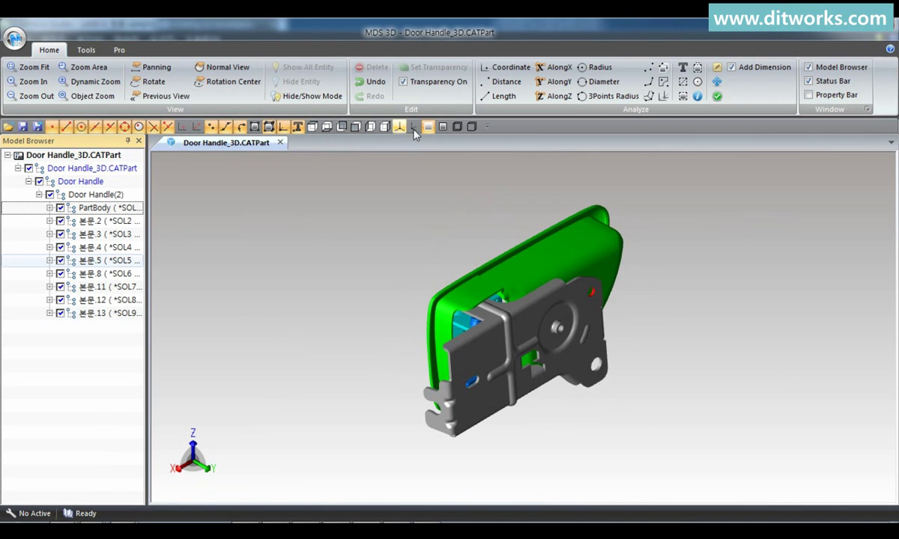
- Preview the door handle in wireframe and hidden-line display and set the display mode to Shade with Edges
left_click(456, 128)
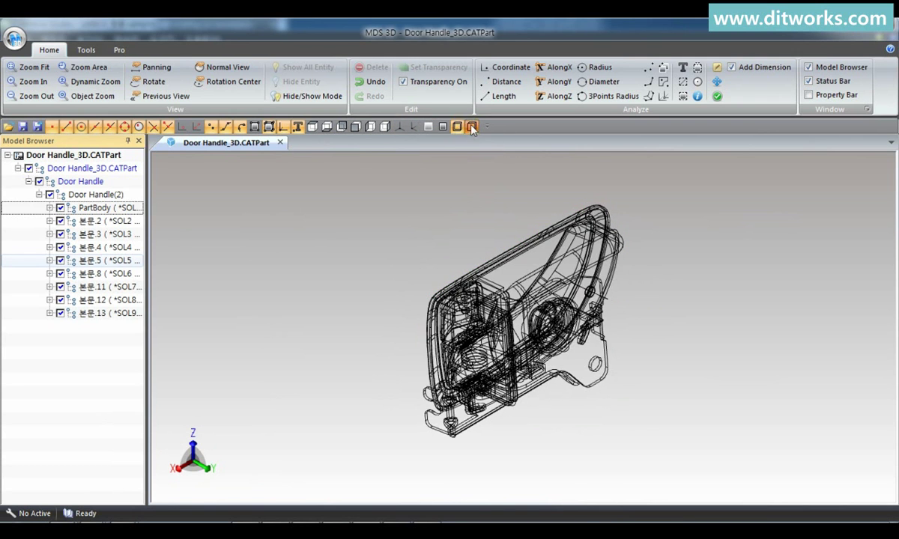
left_click(471, 127)
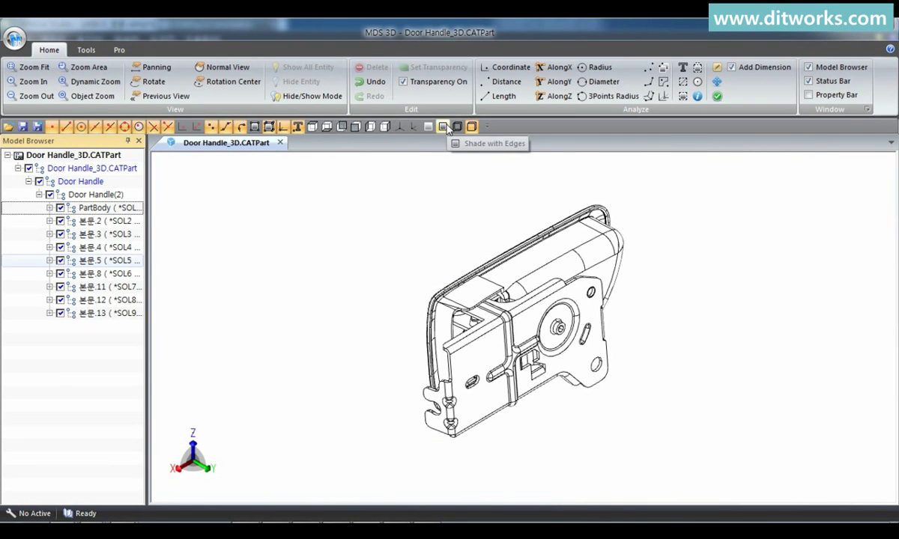
left_click(443, 127)
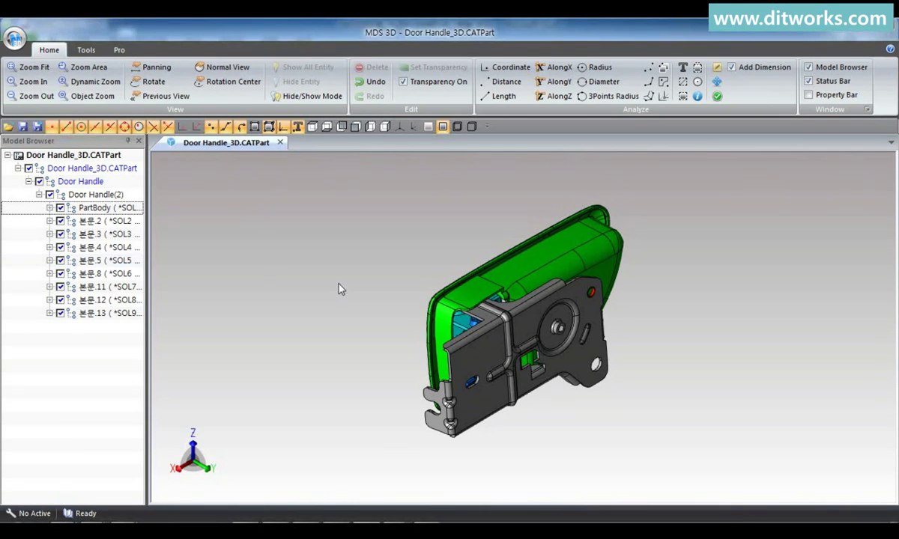
- Capture the whole door handle as a raster image and paste it into the sample-1 picture box of the Excel flow chart
left_click(86, 50)
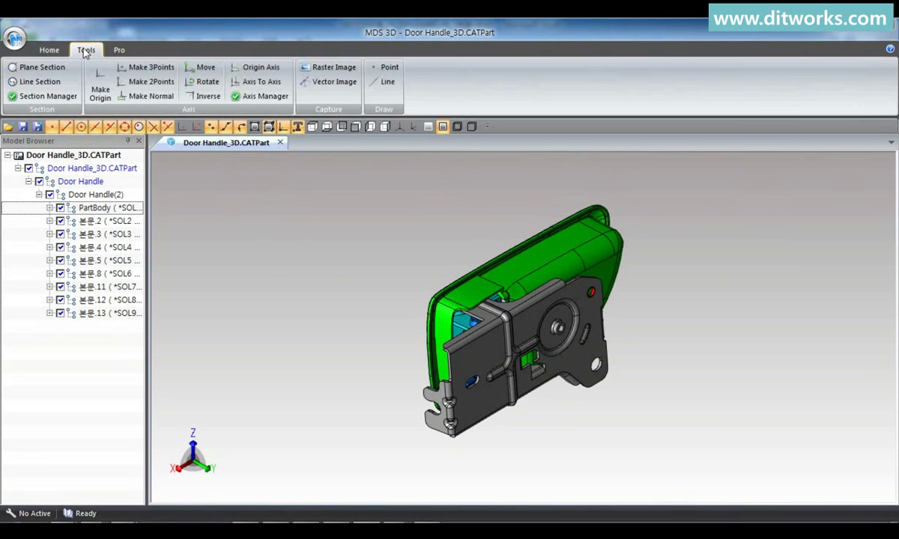
left_click(313, 68)
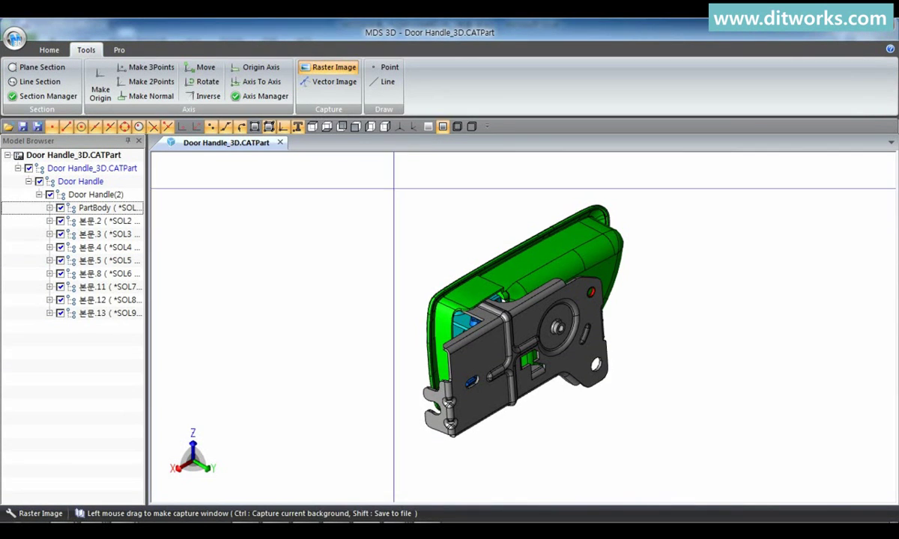
left_click_drag(394, 188, 650, 433)
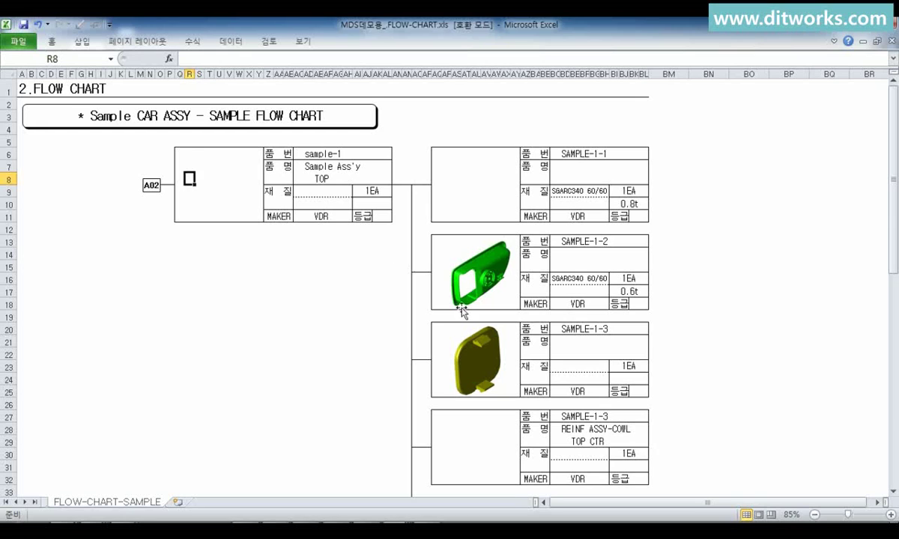
key("ctrl+v")
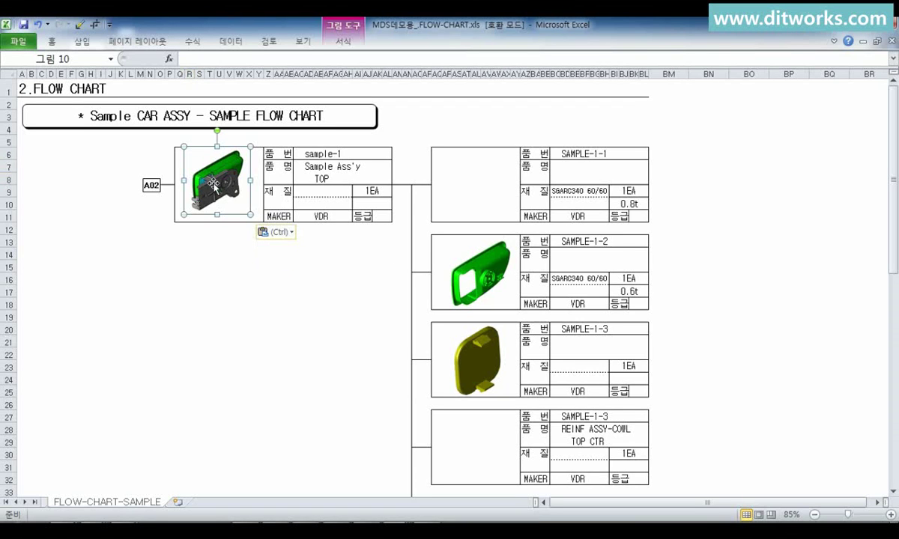
left_click(298, 353)
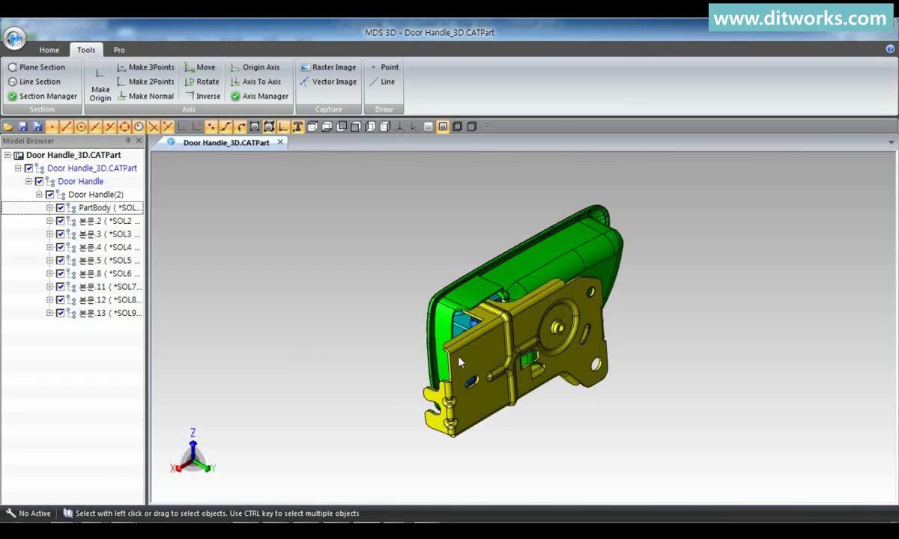
- Switch to MDS 3D, isolate PartBody, capture it as a raster image and paste it into the flow chart's SAMPLE-1-1 picture box
right_click(430, 333)
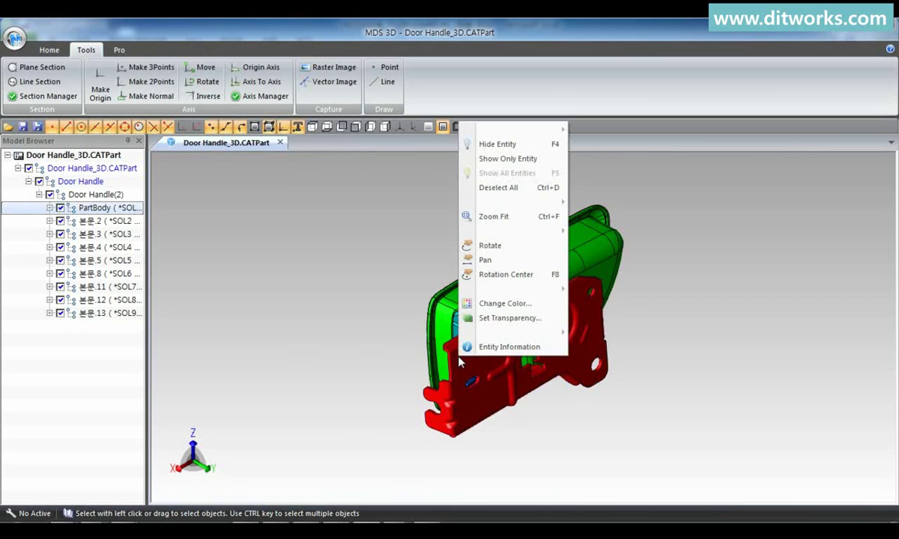
left_click(501, 159)
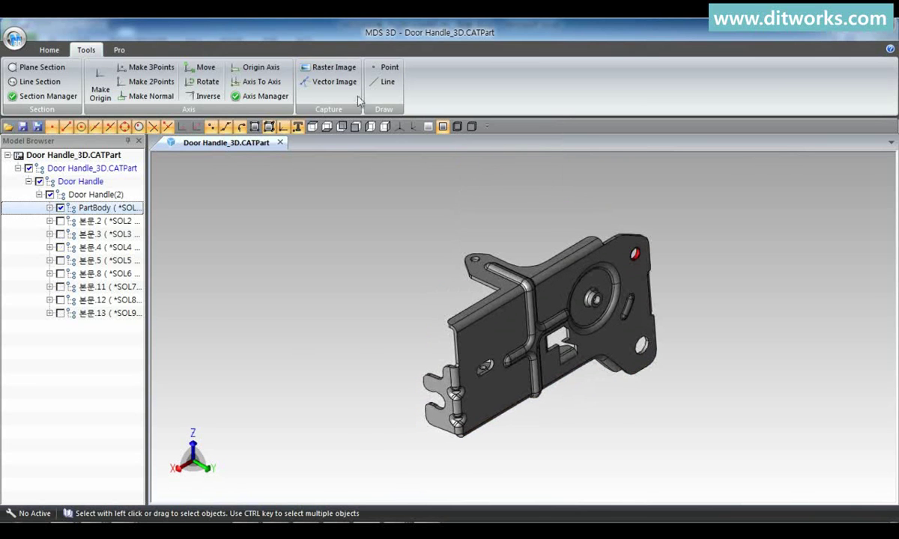
left_click(328, 66)
left_click_drag(405, 202, 686, 443)
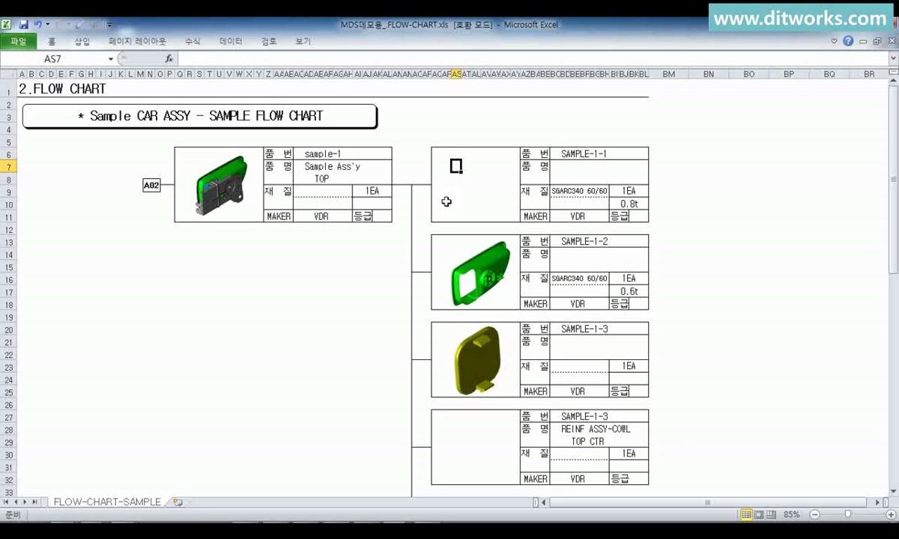
key("ctrl+v")
left_click(525, 128)
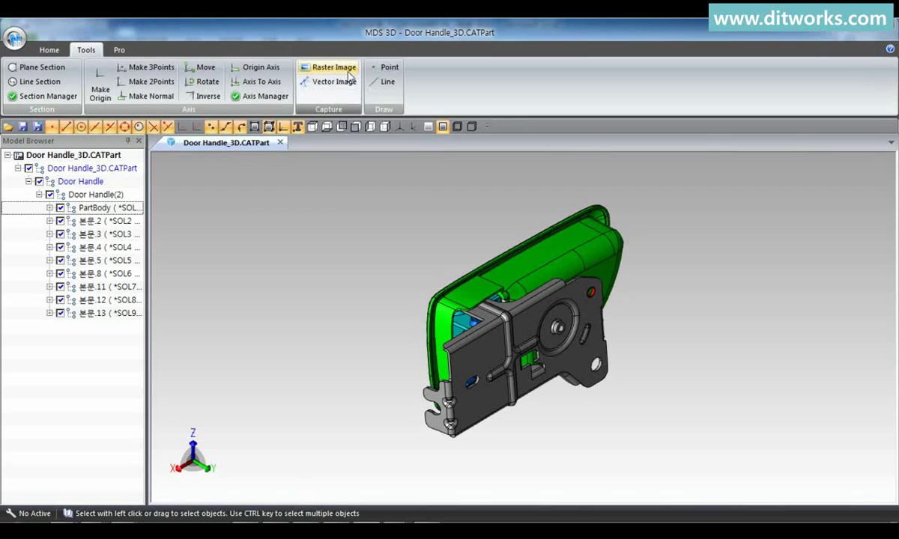
- Capture the whole door handle as a raster image file saved as Door Handle_3D.jpg in the Demo folder
left_click(348, 75)
left_click_drag(394, 187, 664, 453)
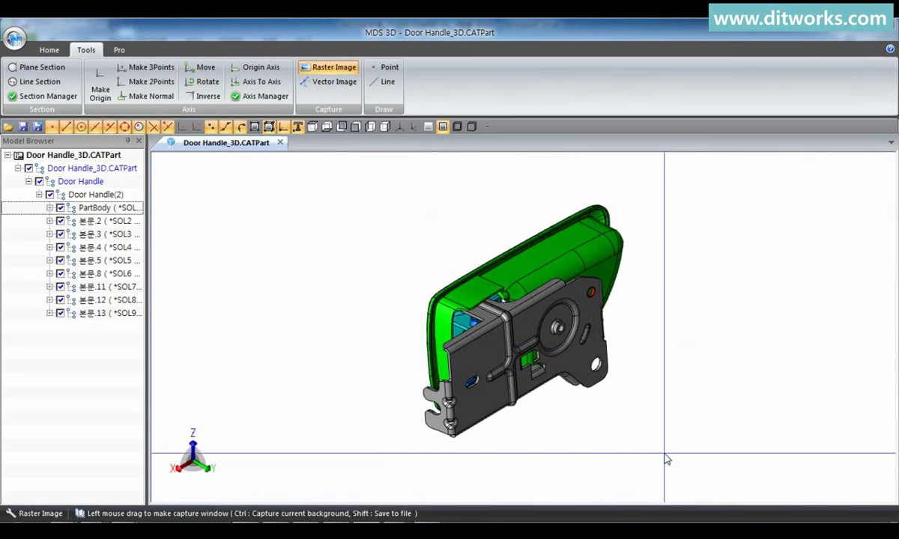
left_click(333, 249)
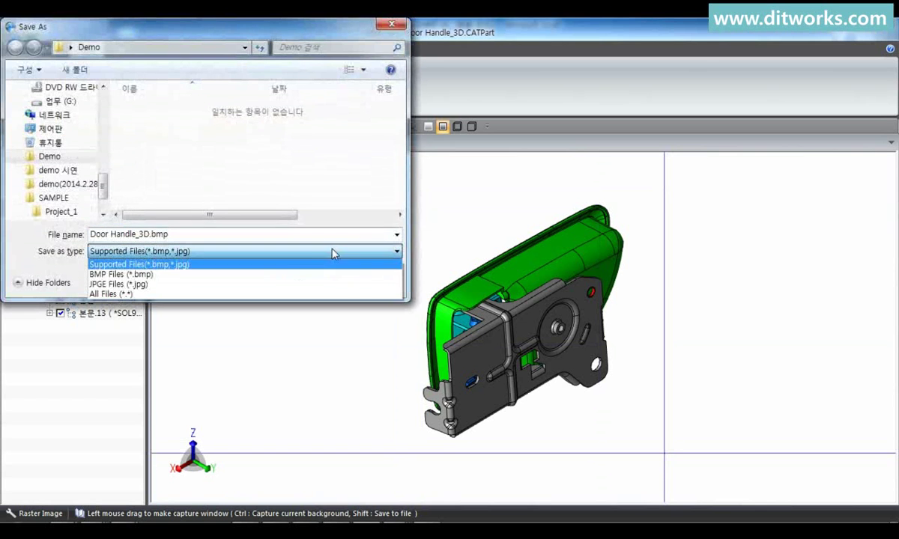
left_click(280, 284)
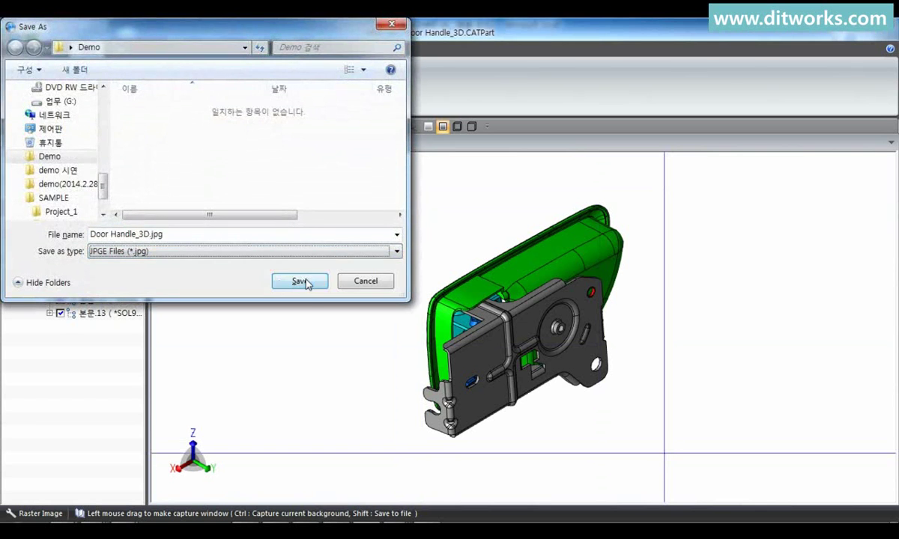
left_click(304, 283)
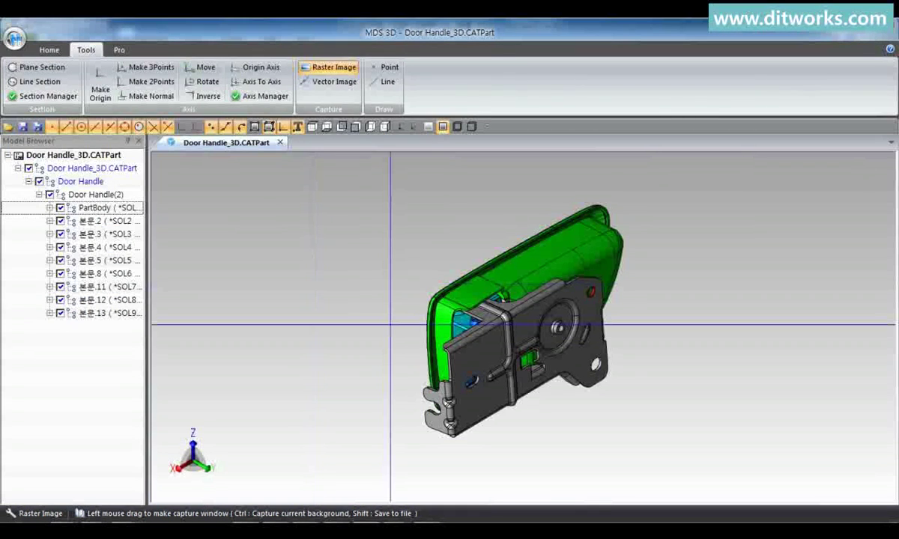
- Display the model shaded without edges and set the transparency of PartBody and 본문.4 to 43%
left_click(429, 126)
left_click(479, 356)
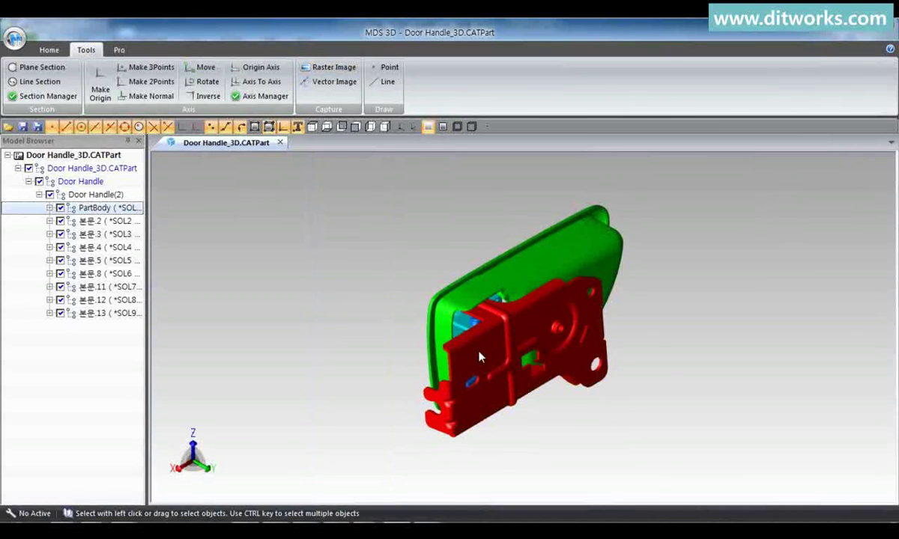
left_click(517, 268, "ctrl")
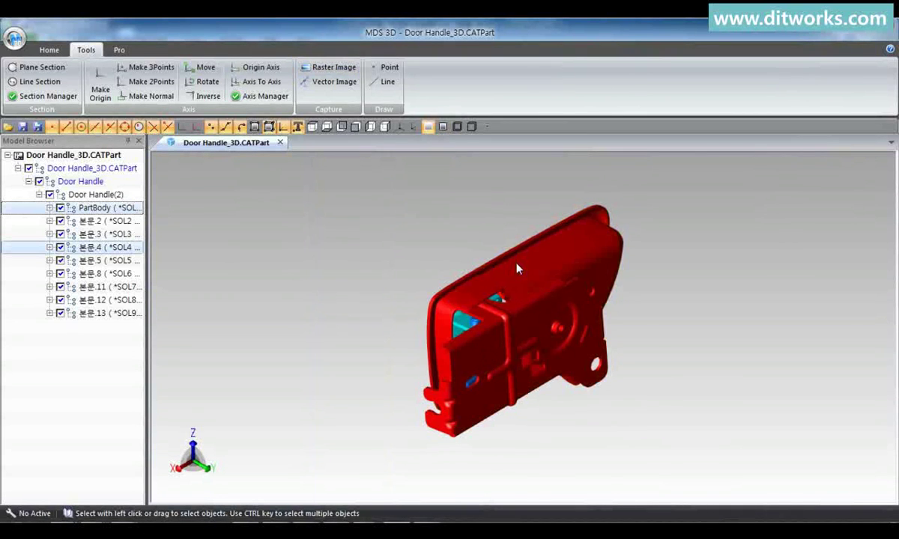
right_click(517, 269)
left_click(542, 459)
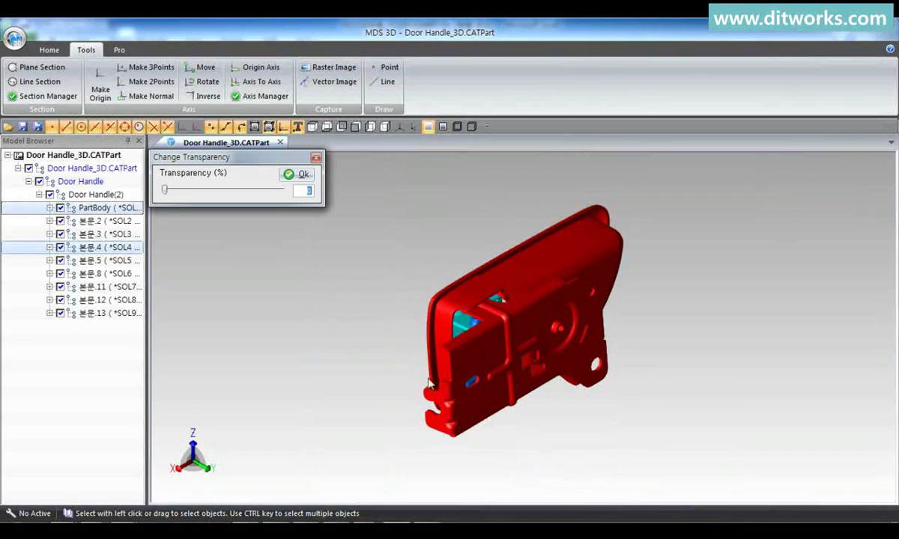
left_click_drag(167, 195, 221, 198)
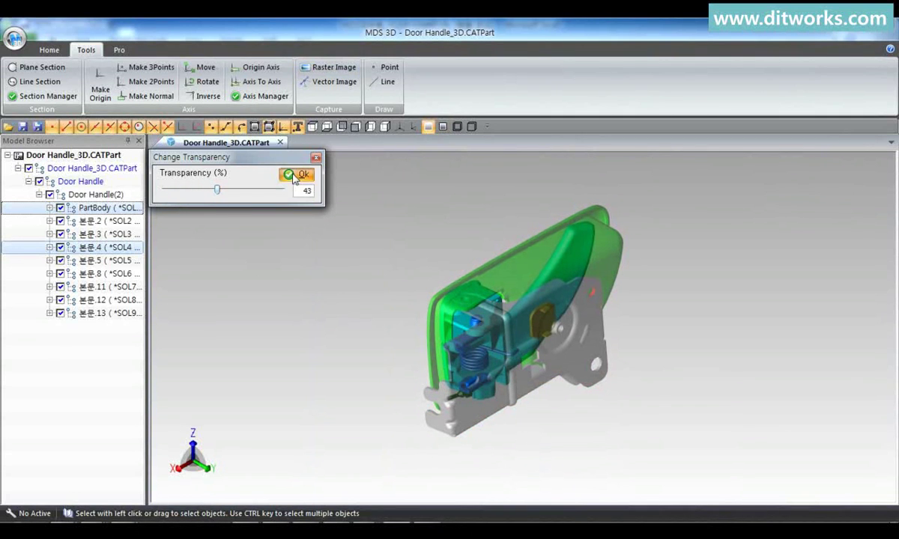
left_click(297, 175)
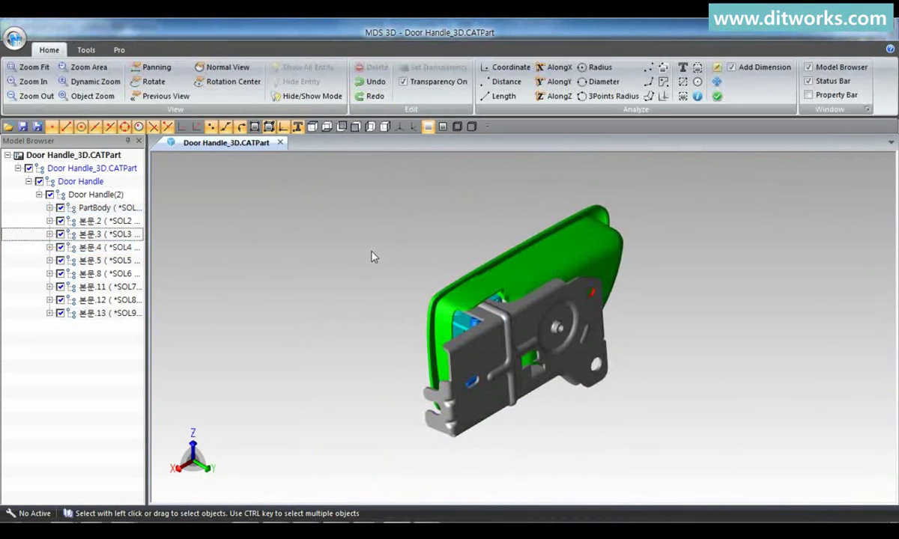
- Create a dimensioned bounding box around all bodies of the door handle
left_click(682, 80)
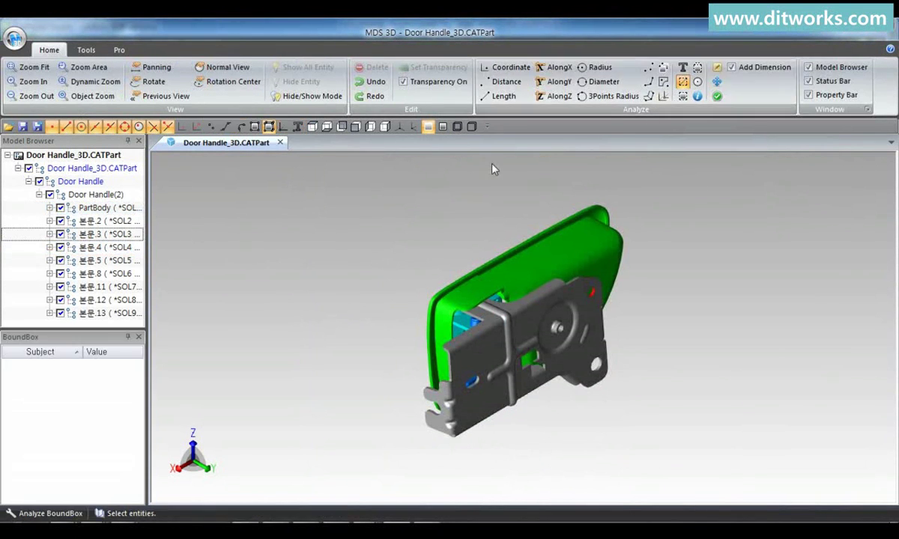
left_click_drag(350, 189, 646, 415)
right_click(641, 179)
left_click(662, 184)
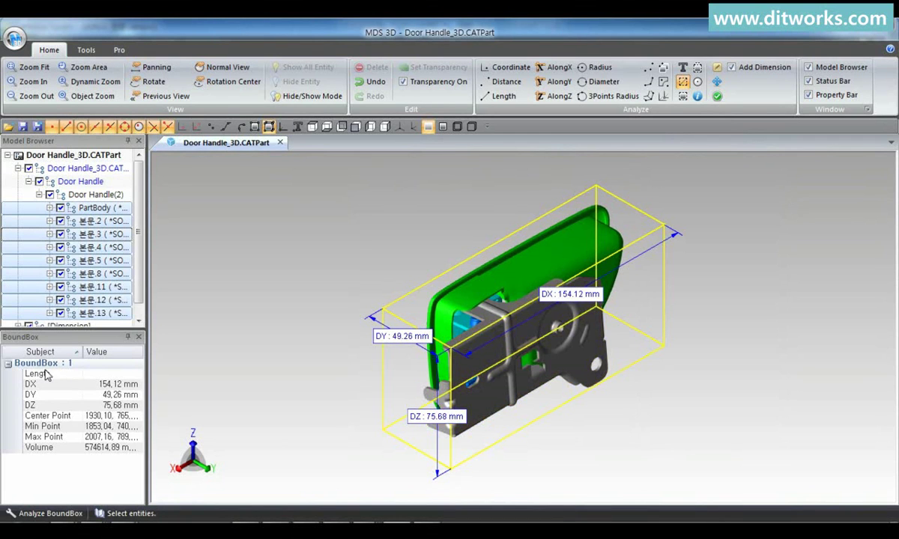
- Copy all the BoundBox result rows and paste them into the Excel flow chart sheet at cell BN20
left_click_drag(45, 375, 120, 449)
right_click(126, 385)
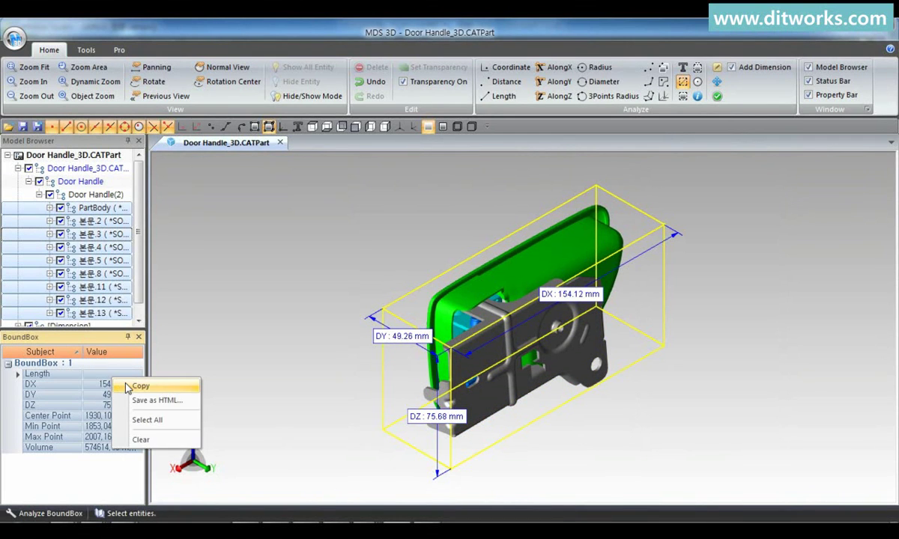
left_click(128, 386)
key("alt+Tab")
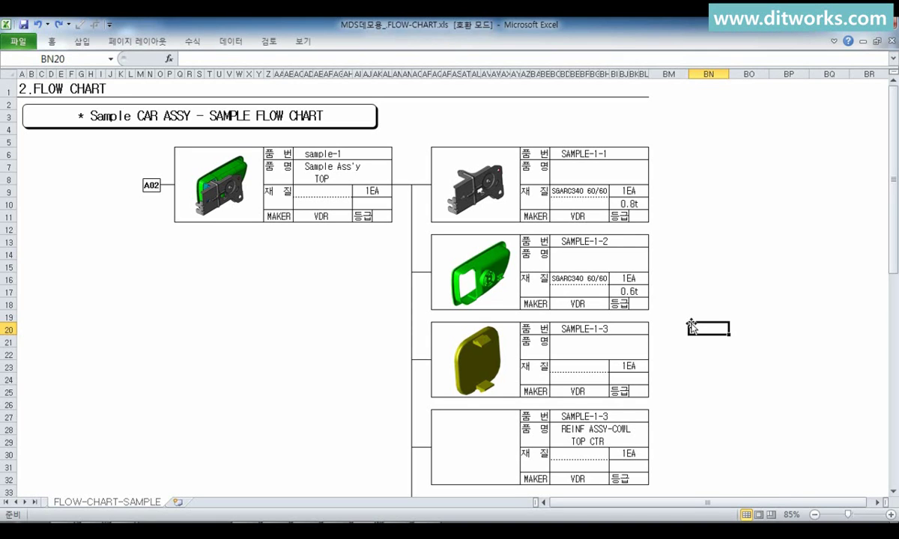
key("ctrl+v")
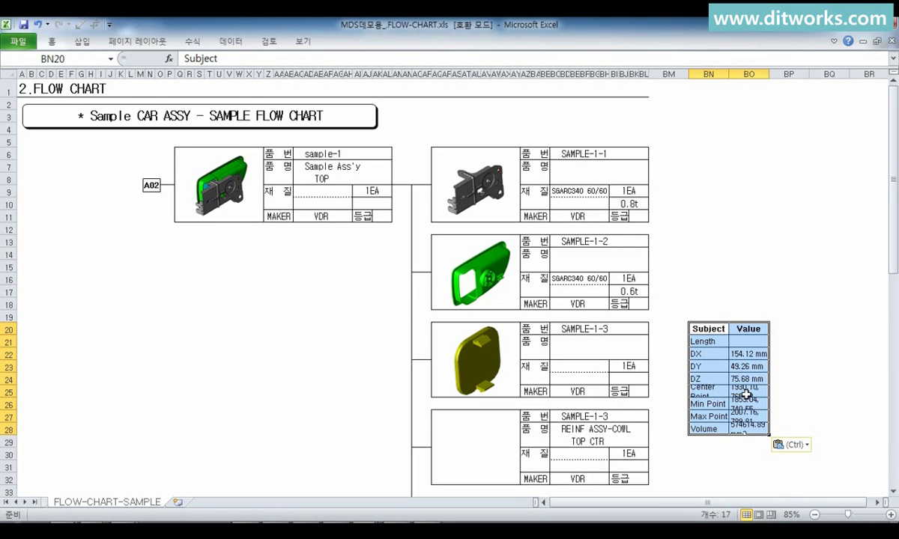
- Capture the door handle with its bounding box as a raster image and paste it below the sample-1 box in the Excel flow chart
key("alt+Tab")
left_click(87, 48)
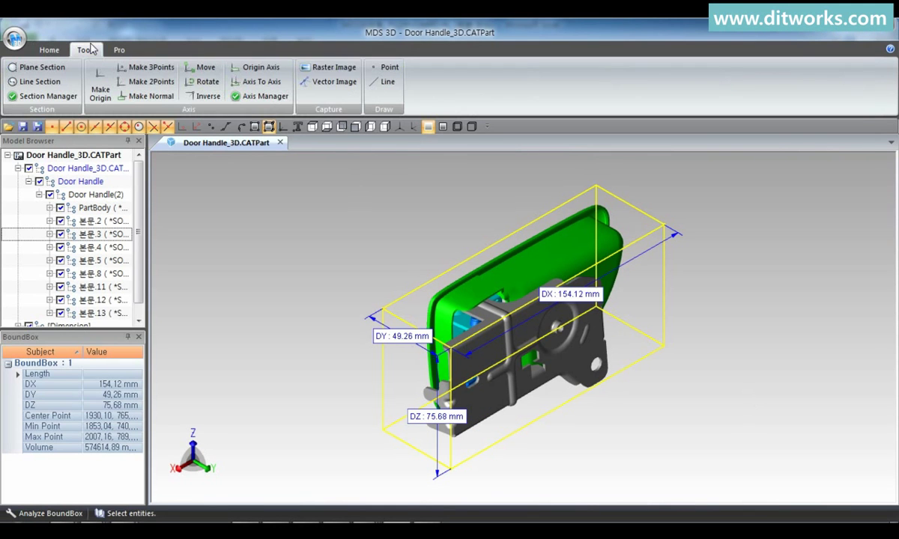
left_click(331, 67)
left_click_drag(351, 171, 746, 502)
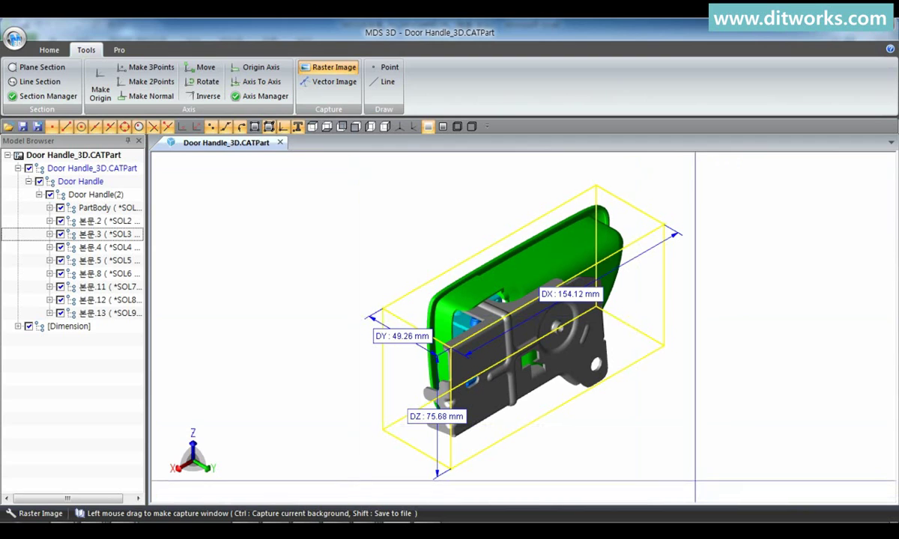
key("alt+Tab")
key("ctrl+v")
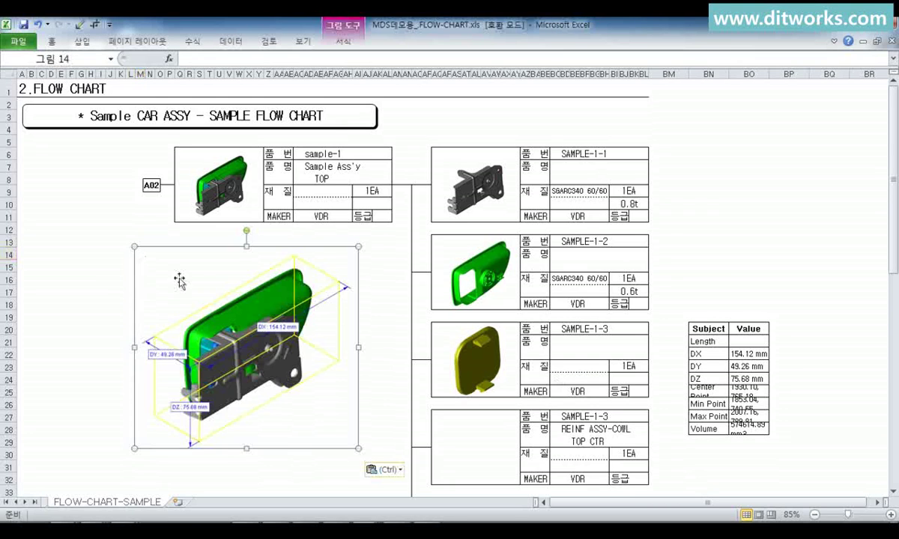
left_click(384, 319)
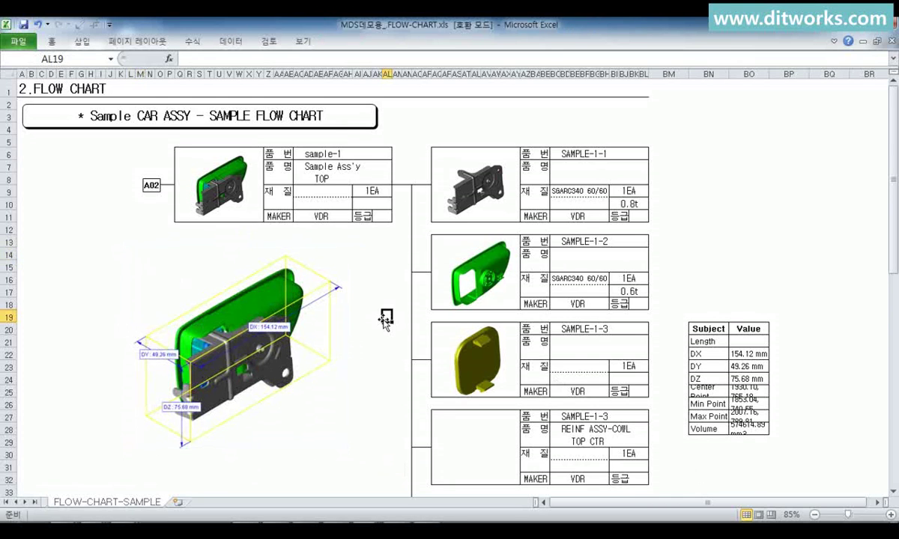
- Switch to MDS 3D, compute the volume and weight of the gray bracket, and place the result label below the model
key("alt+Tab")
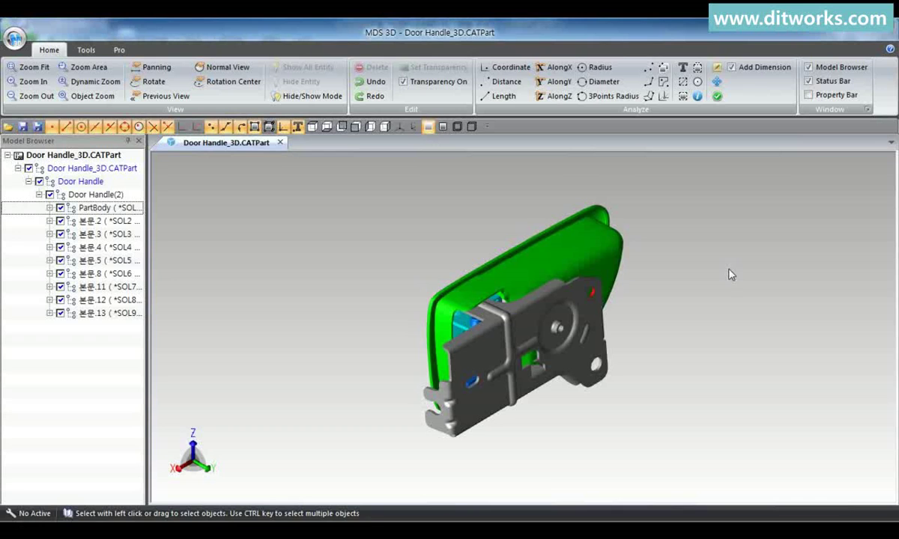
left_click(700, 70)
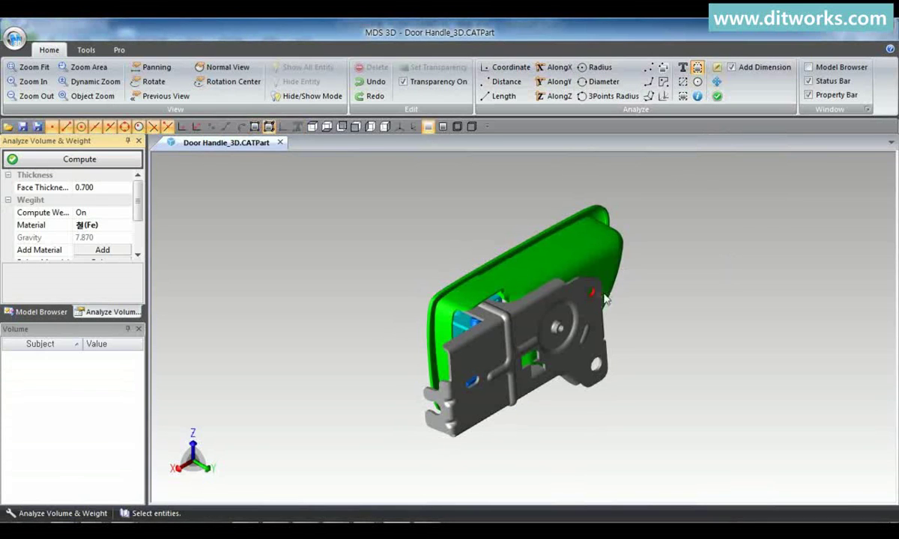
left_click(487, 361)
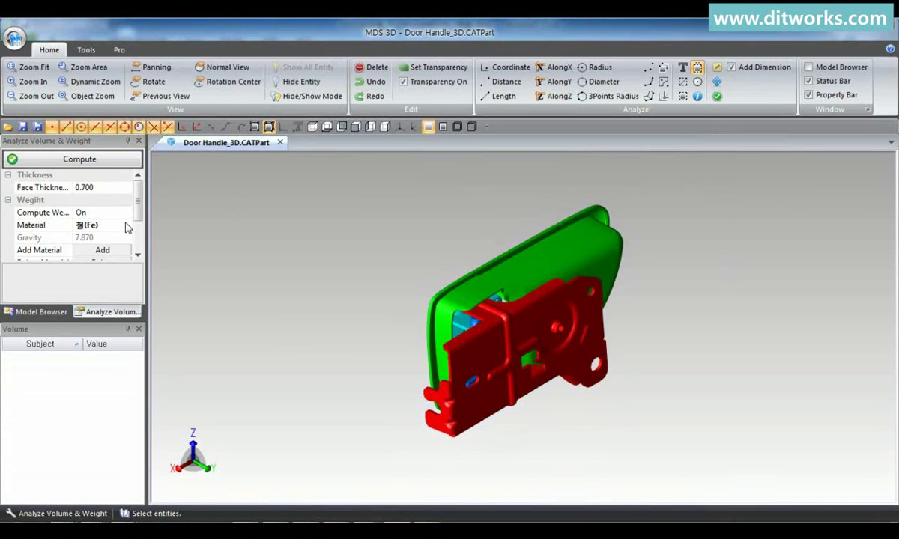
left_click(118, 164)
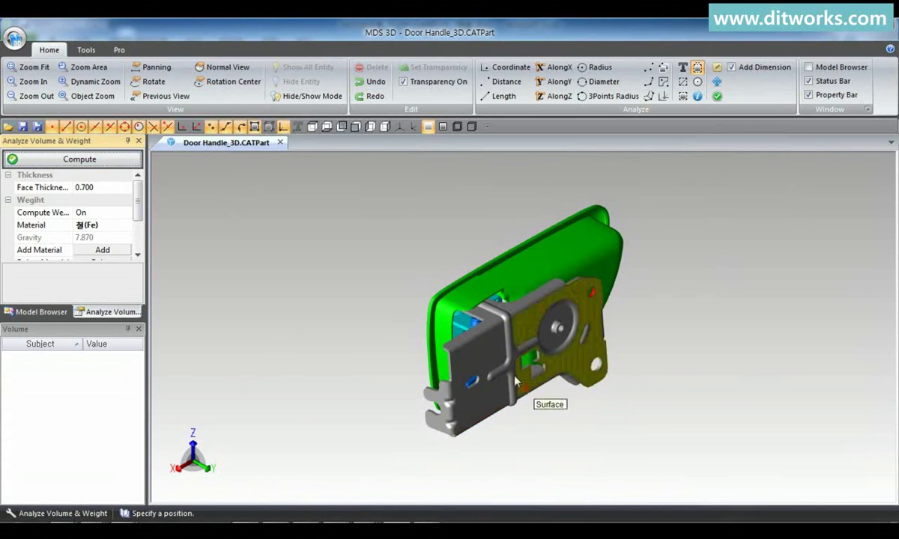
left_click(633, 476)
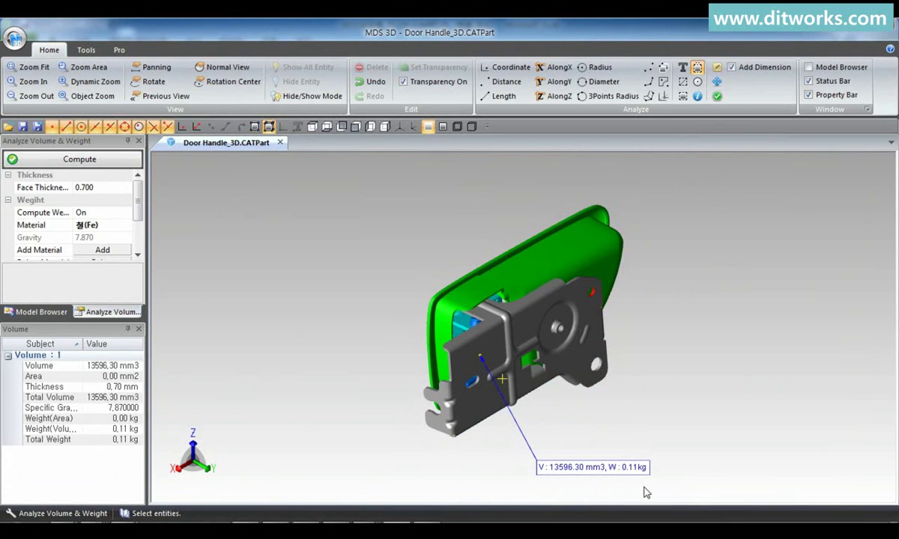
- Measure the combined area of the bracket's two large flat faces and place the area label above the volume label
left_click(682, 96)
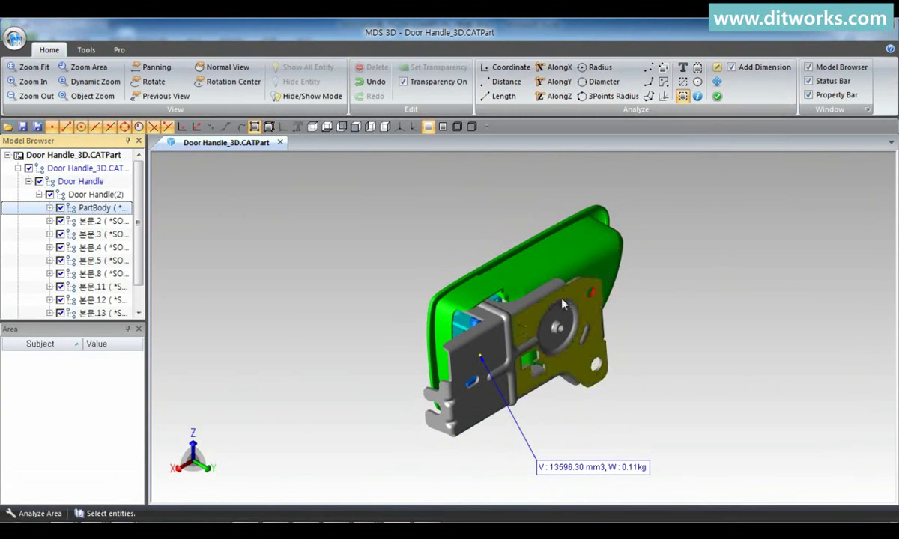
left_click(521, 329)
left_click(485, 352)
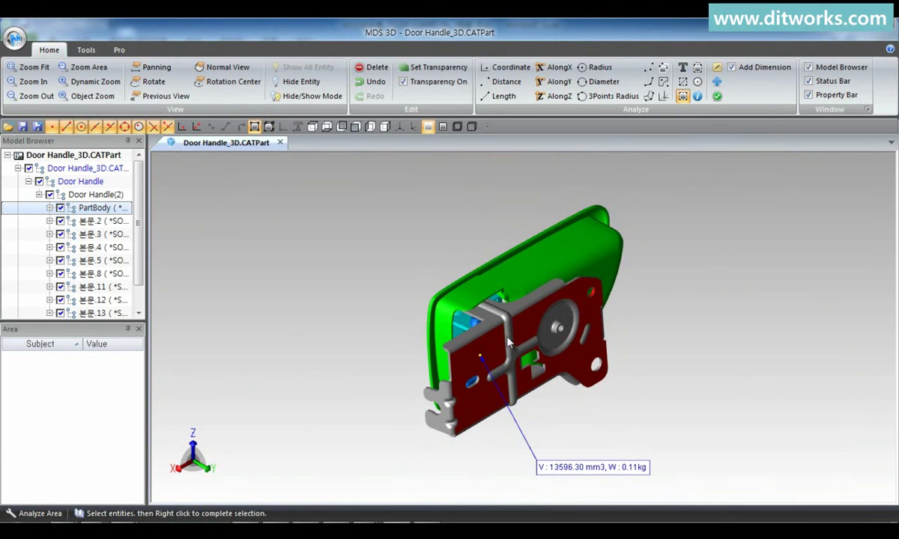
right_click(495, 346)
left_click(499, 90)
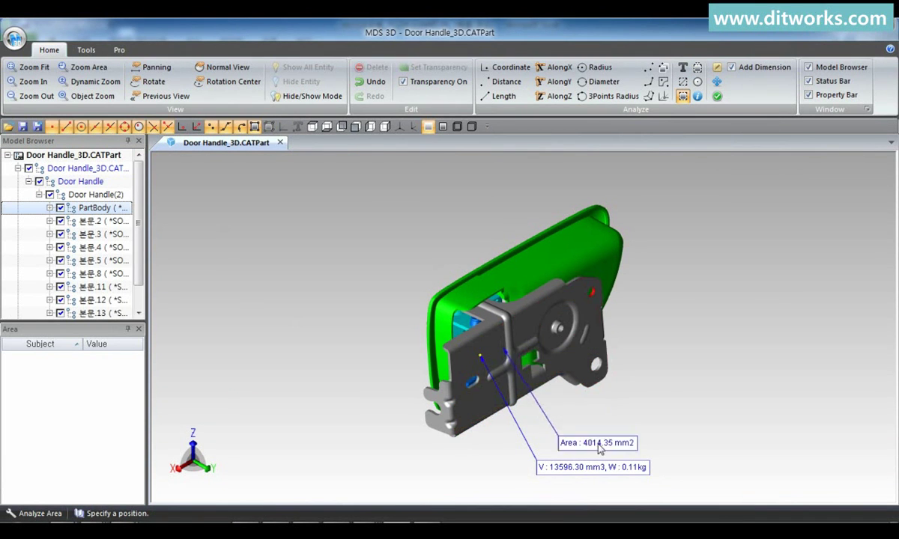
left_click(601, 452)
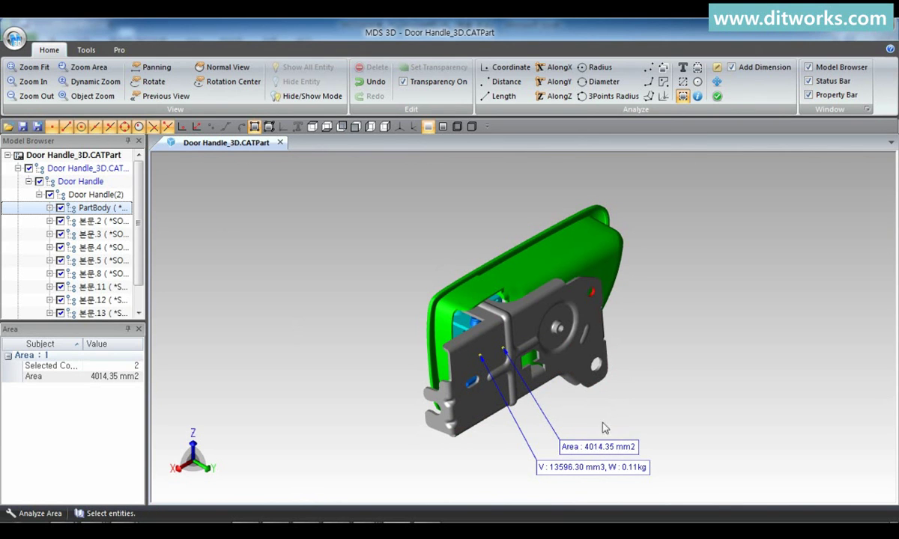
- Analyze the gray bracket's center of gravity and place its coordinate label above the area label
left_click(697, 81)
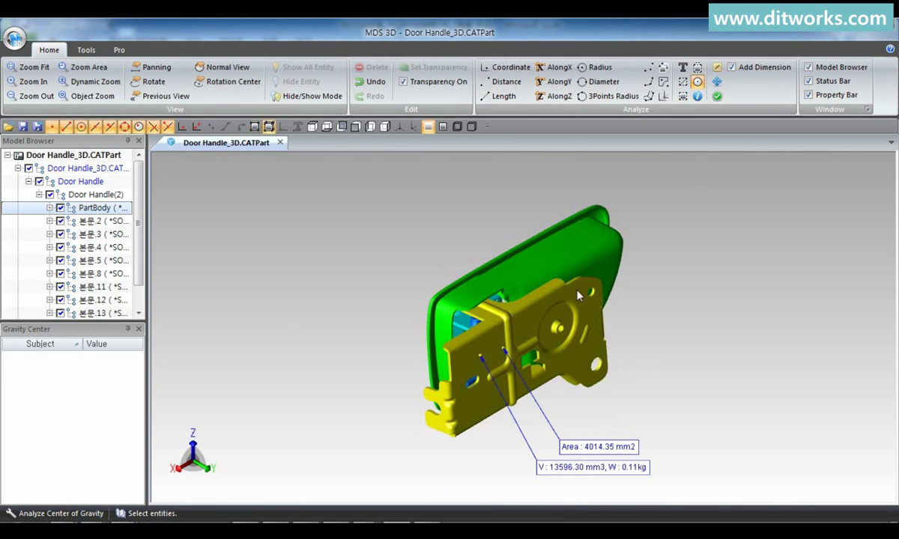
left_click(578, 296)
right_click(578, 296)
left_click(628, 36)
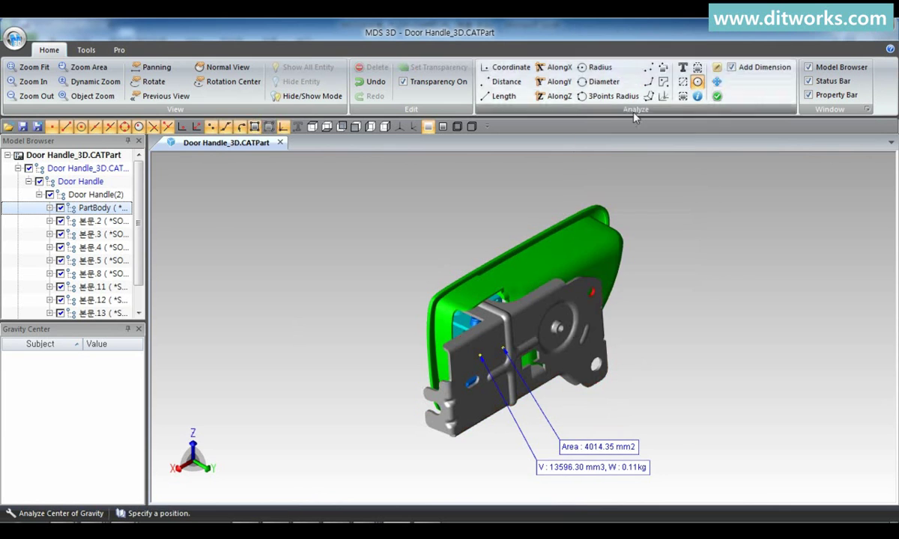
left_click(665, 428)
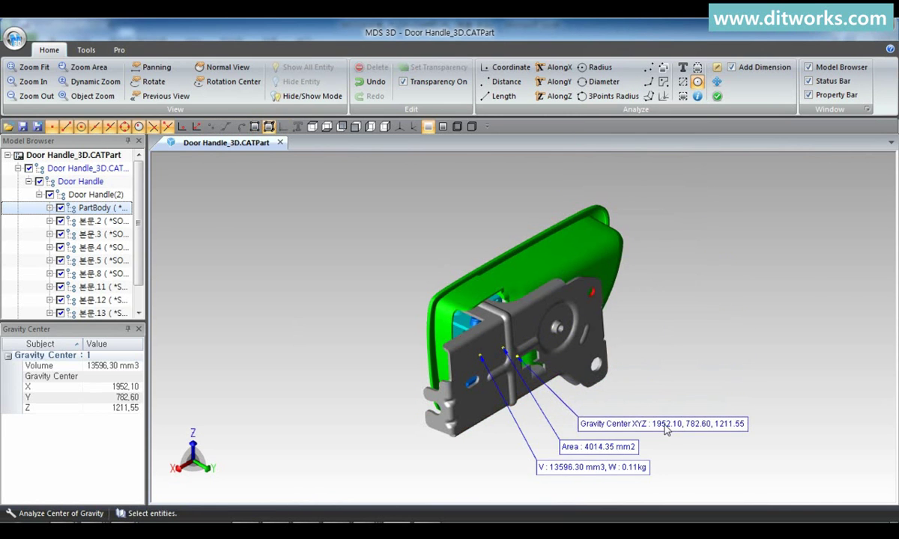
key("Escape")
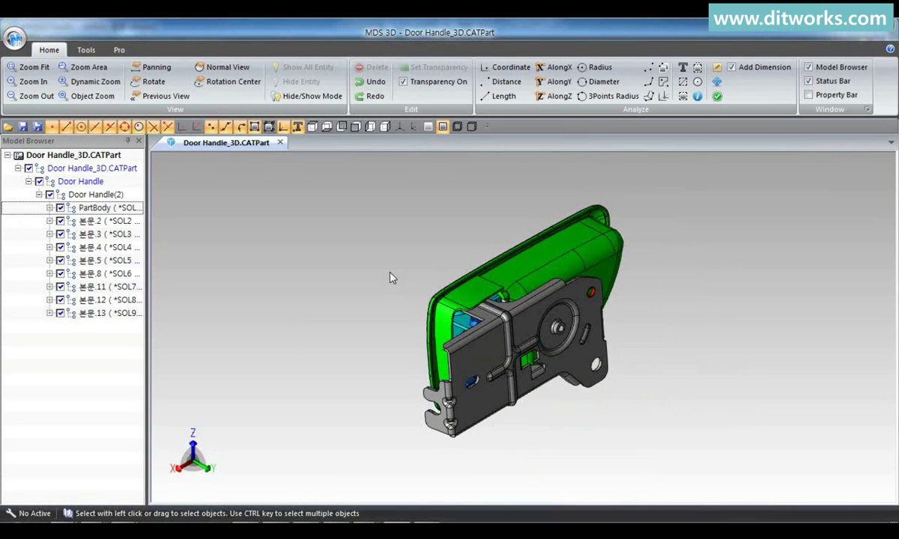
- Label the coordinates of the center of the bracket's round boss and of its large lower hole
left_click(495, 70)
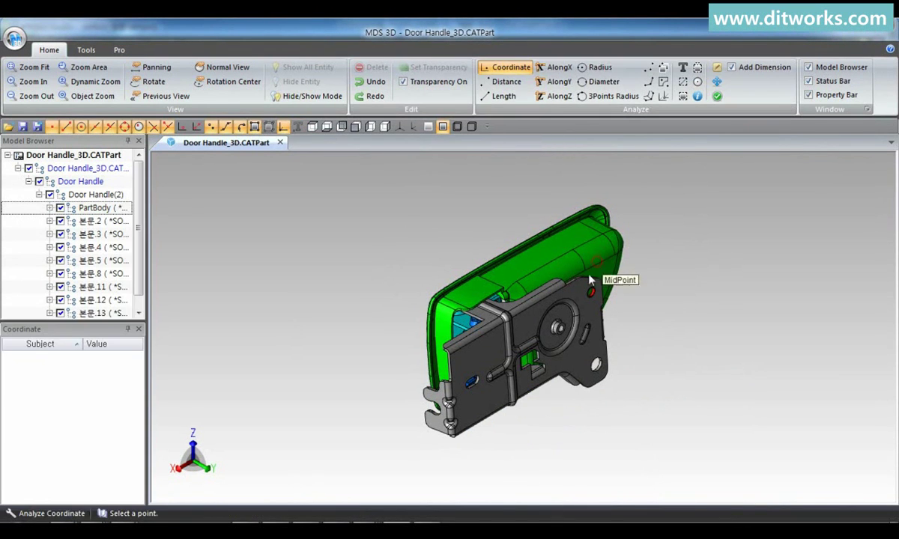
left_click(562, 330)
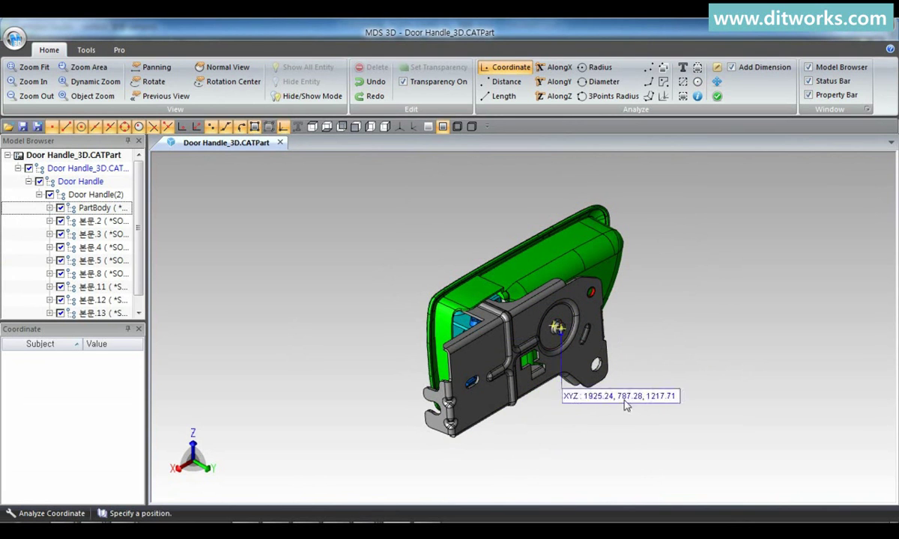
left_click(597, 365)
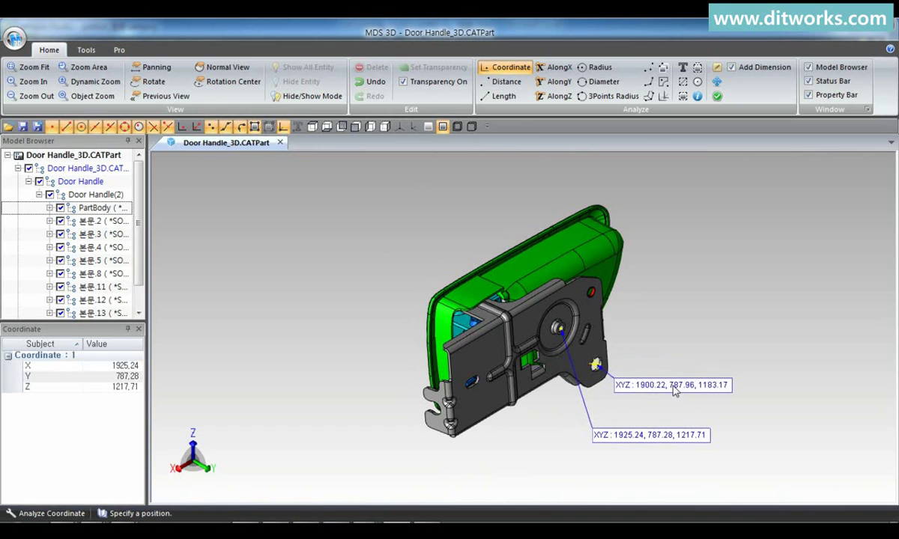
left_click(681, 391)
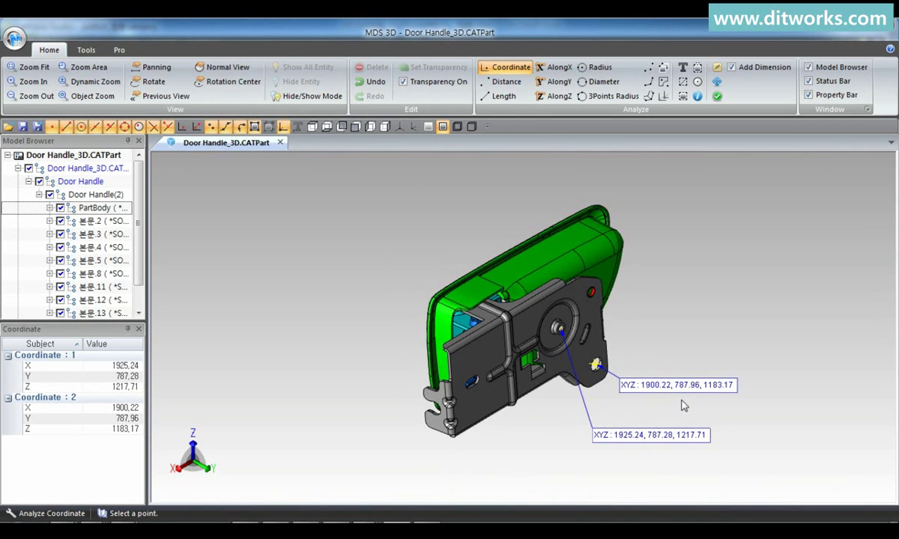
- Create an origin axis at the bracket's upper corner point, at X 2000.006, Y 780.981, Z 1241.396
left_click(87, 51)
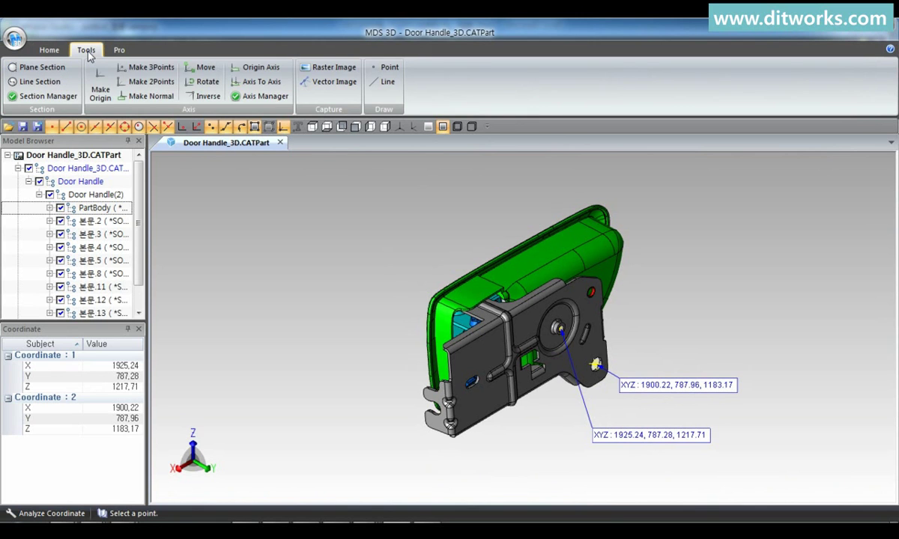
left_click(100, 76)
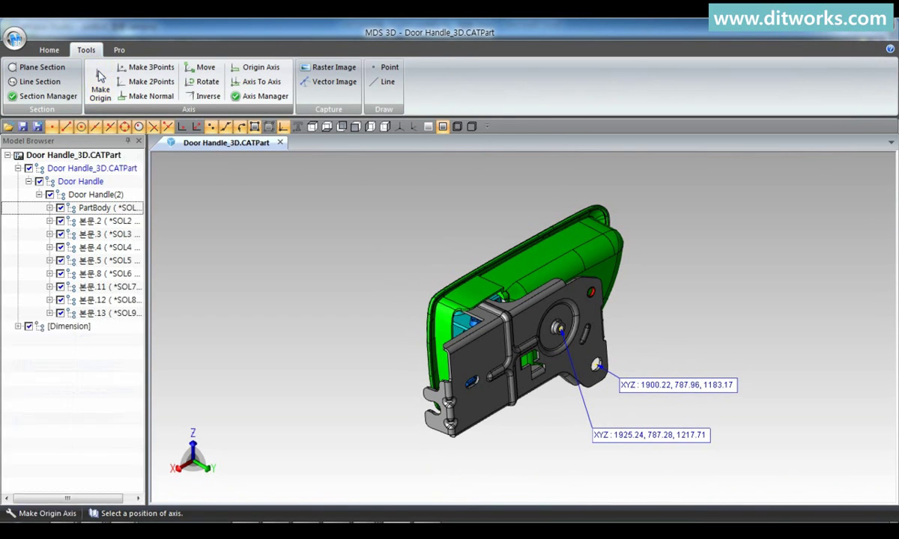
left_click(447, 348)
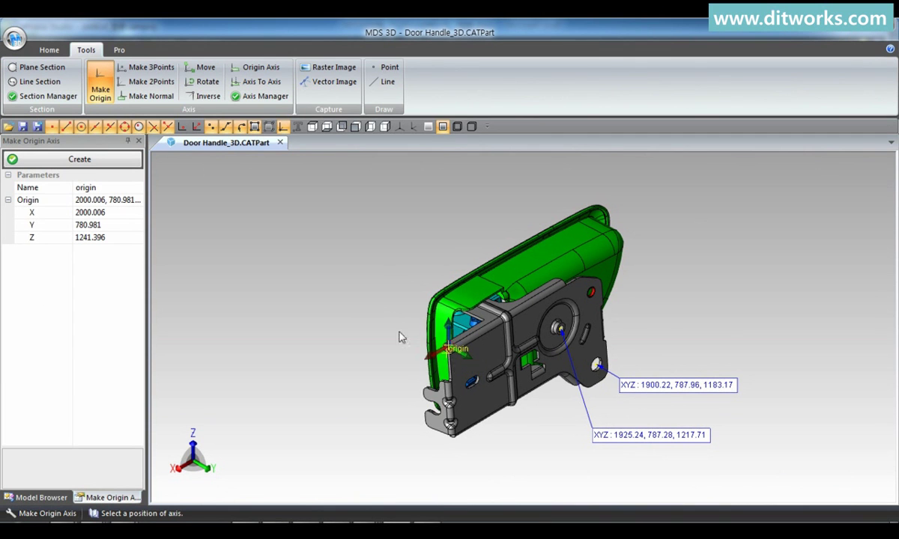
right_click(334, 259)
left_click(346, 266)
- Label the reference coordinates of the boss center and the large lower hole relative to the axis origin 1
left_click(54, 51)
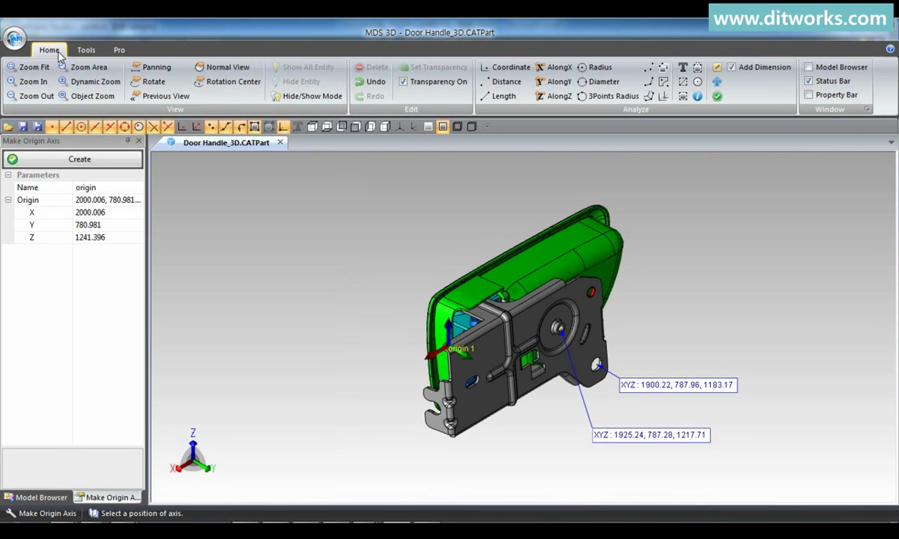
left_click(664, 97)
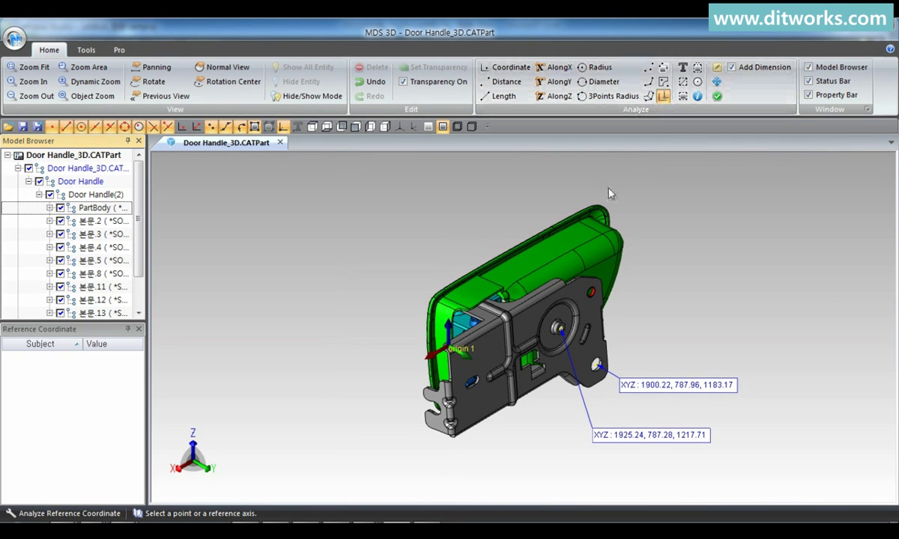
left_click(451, 335)
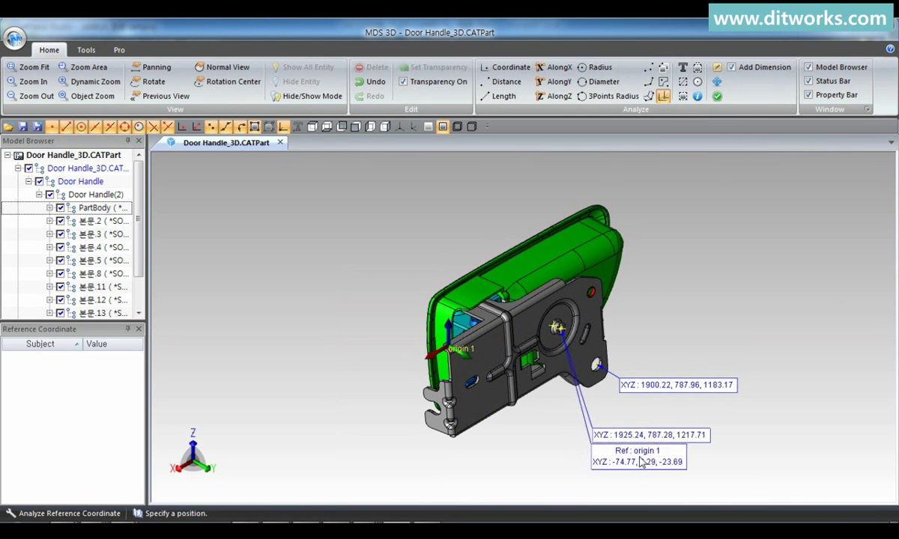
left_click(639, 481)
left_click(594, 371)
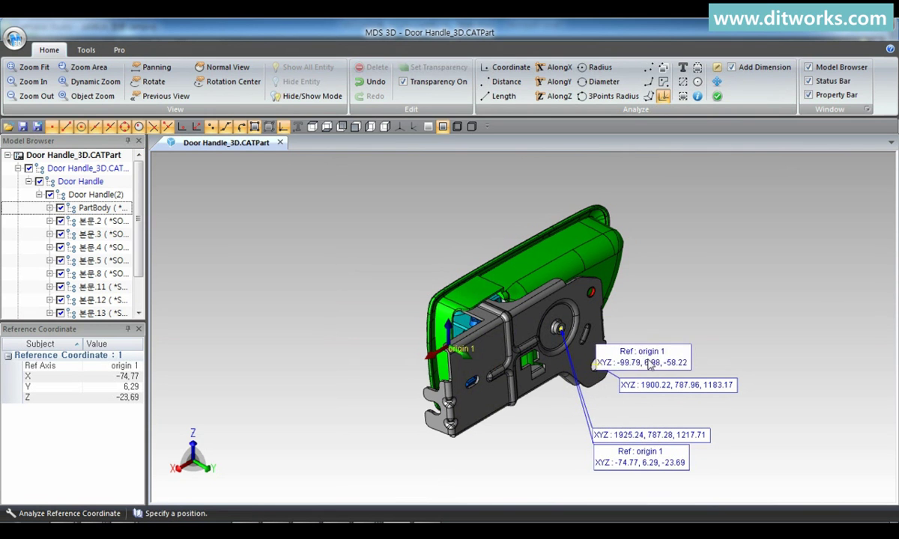
left_click(677, 366)
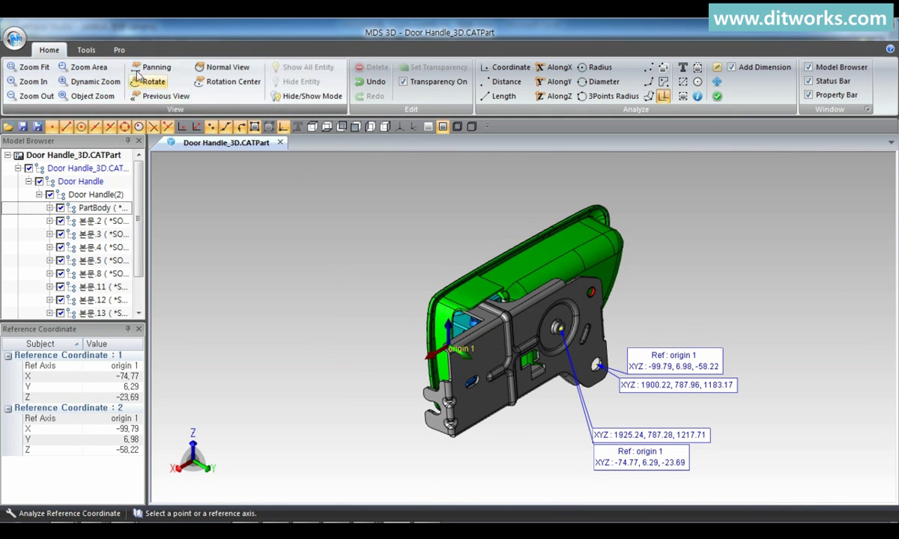
- Move the axis origin 1, without copying it, to the bracket point at X 1970.563, Y 777.482, Z 1241.070
left_click(98, 50)
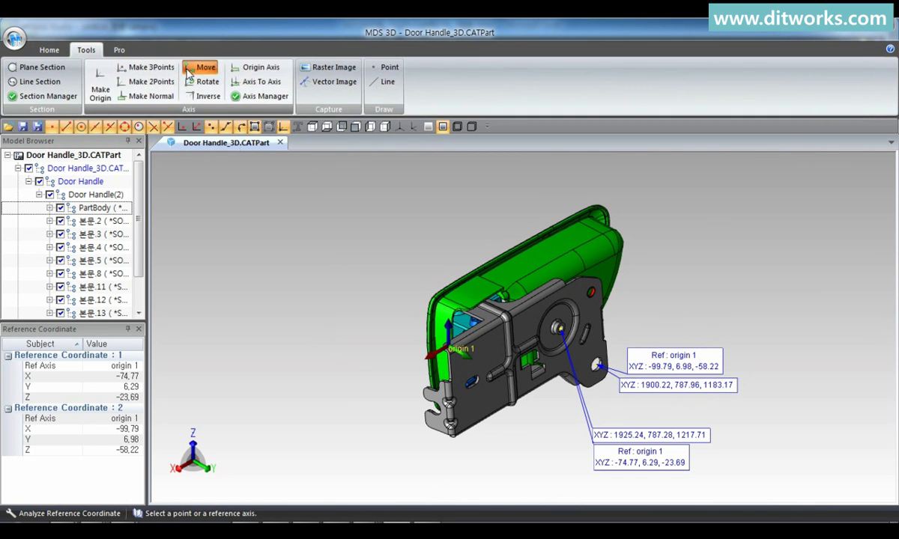
left_click(200, 68)
left_click(448, 346)
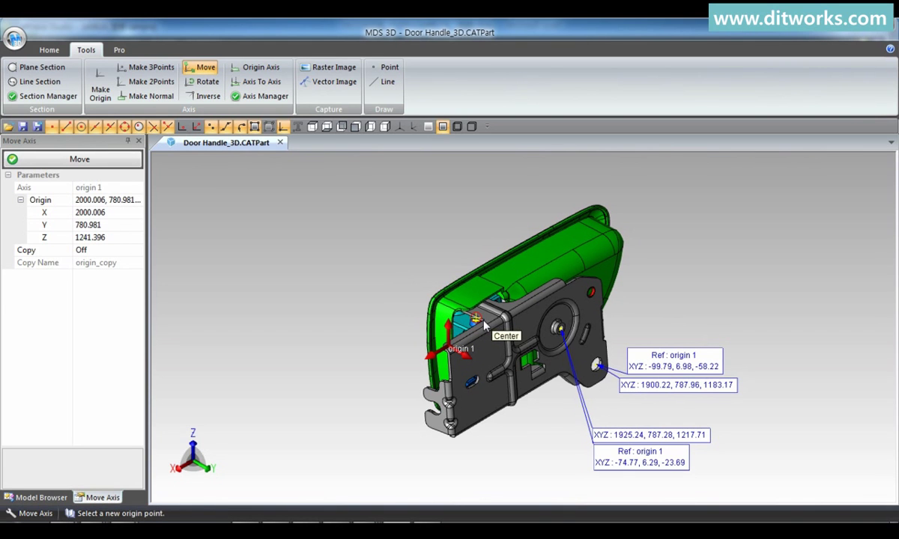
left_click(483, 324)
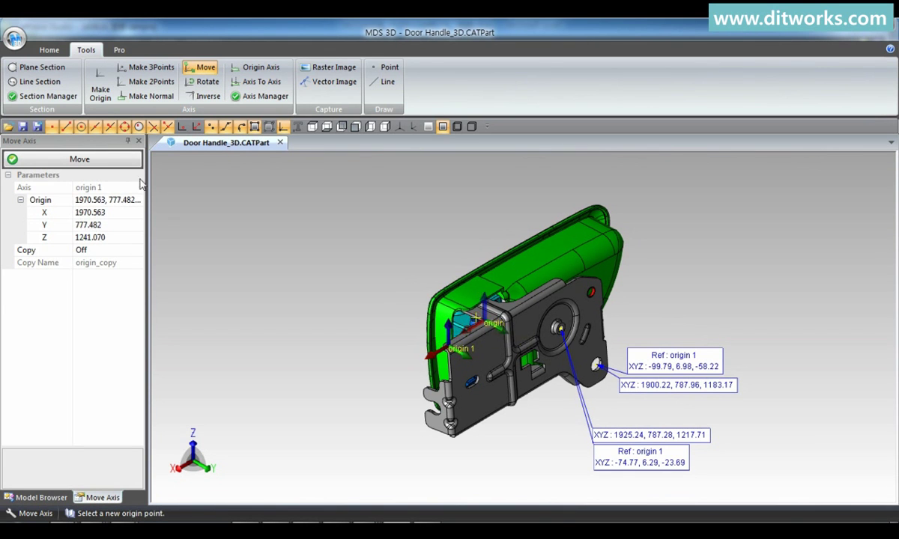
left_click(124, 164)
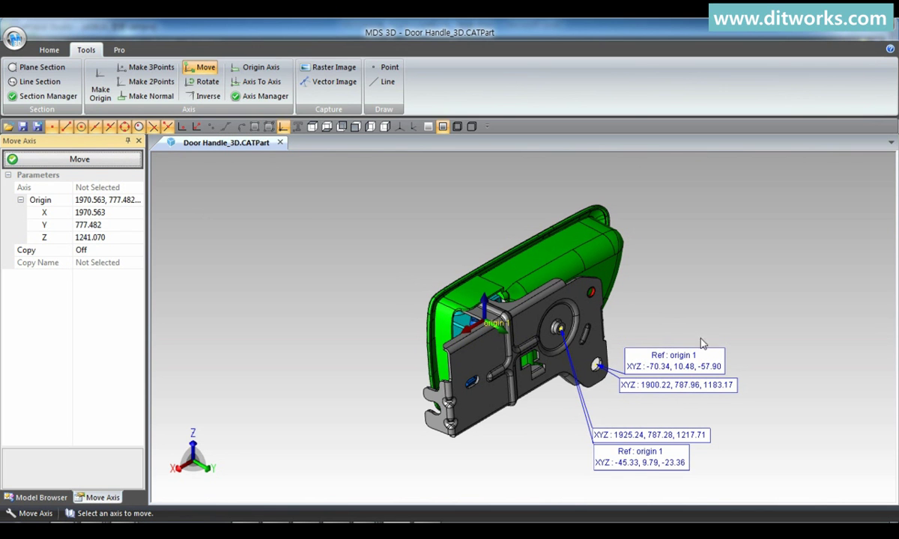
key("Escape")
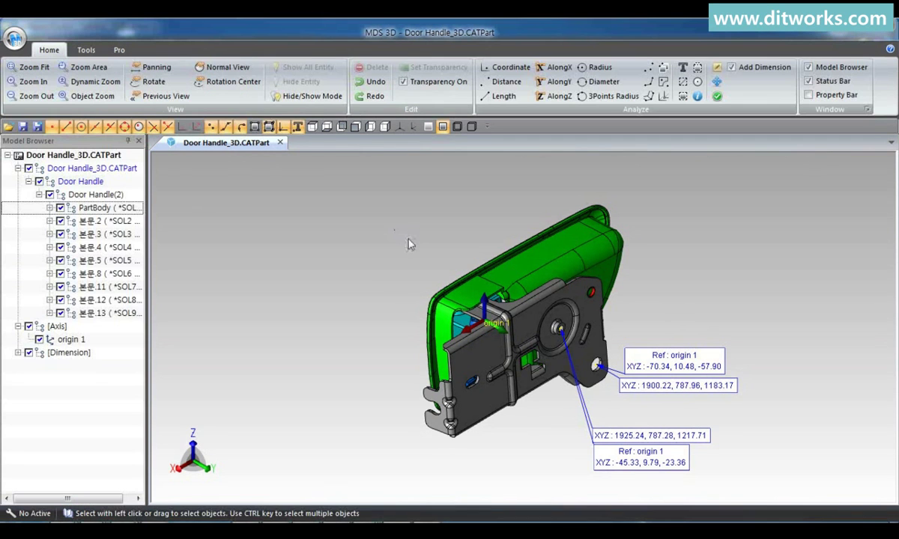
- Show only the gray bracket PartBody and orient the view straight onto its XZ plane
left_click(440, 338)
right_click(440, 339)
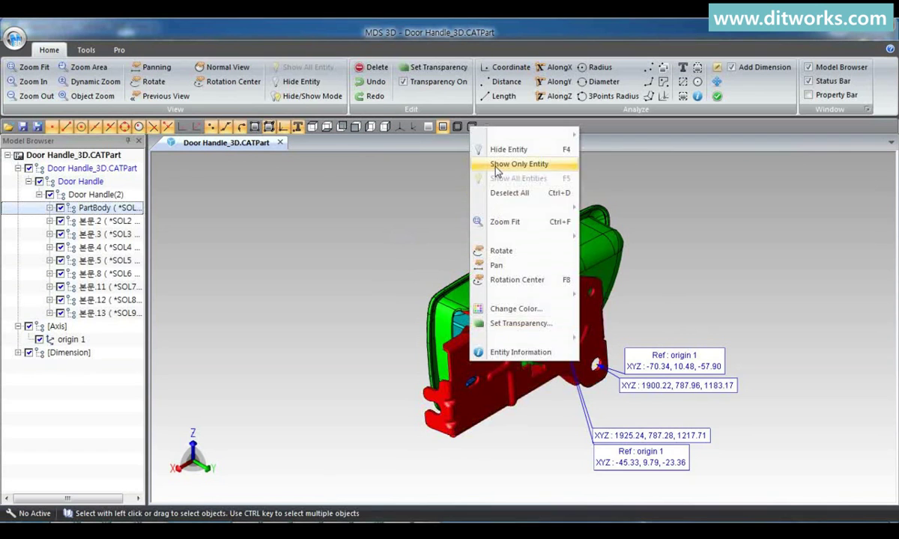
left_click(499, 165)
left_click(356, 127)
left_click(356, 127)
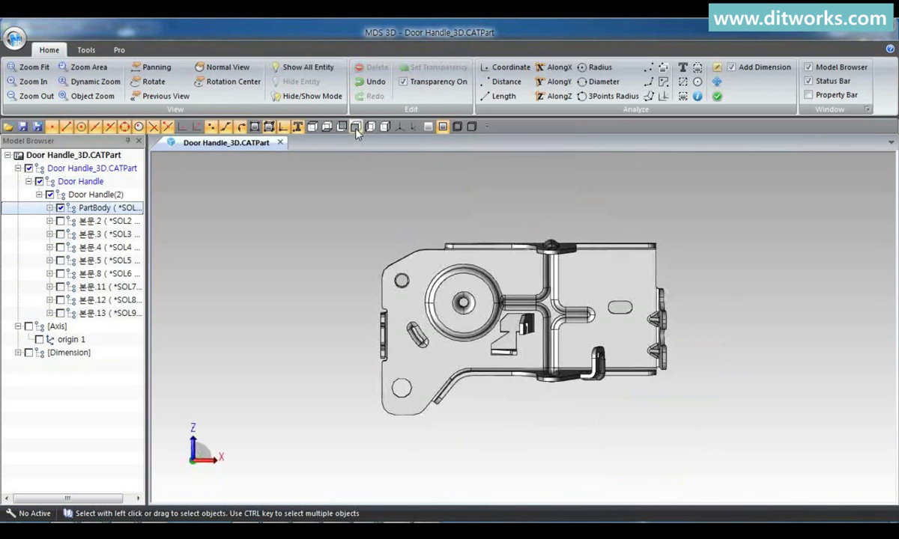
- Measure the straight distance between the centers of the small upper hole and the large lower hole, placing the dimension beside the bracket
left_click(506, 82)
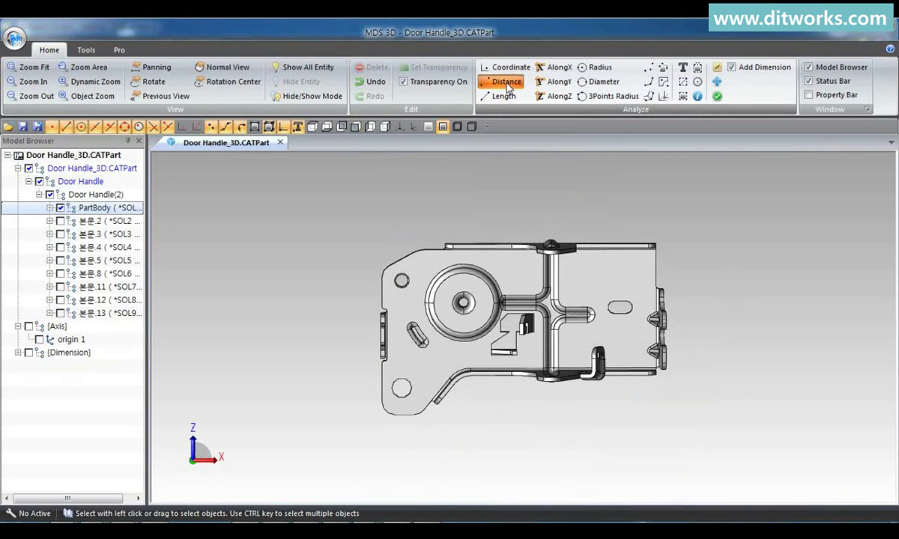
left_click(402, 282)
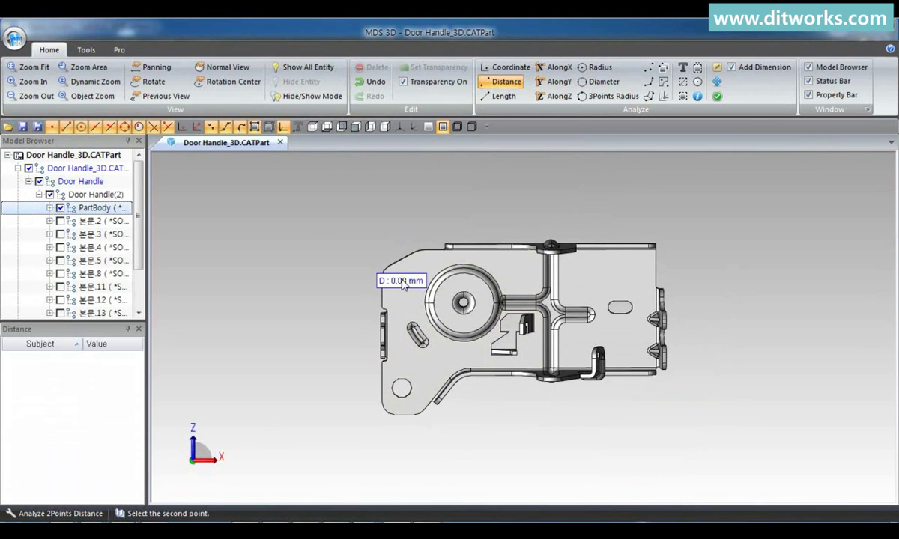
left_click(402, 395)
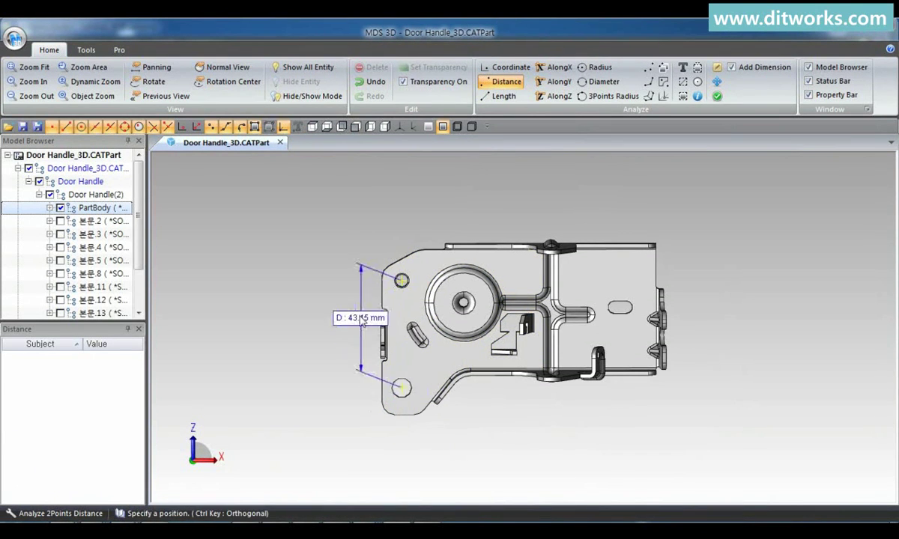
left_click(351, 322)
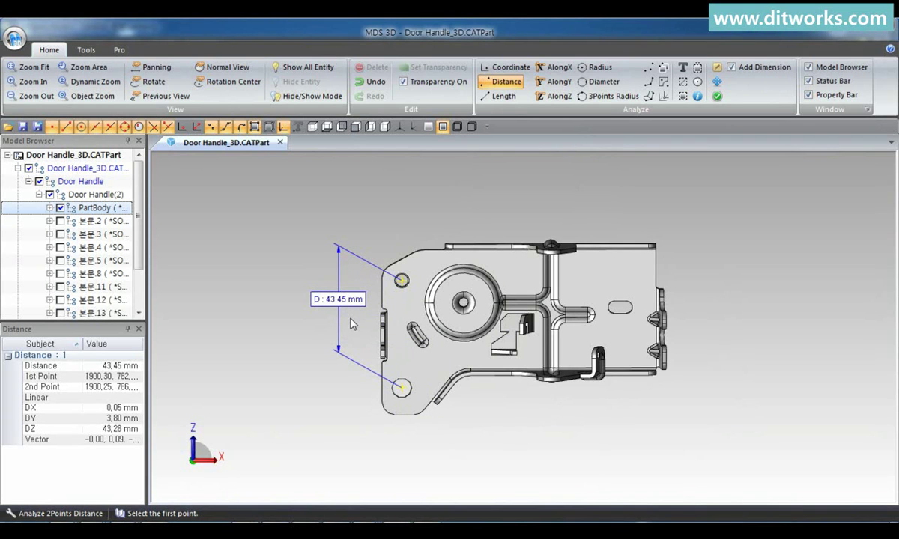
- Measure the distance along X from the large lower hole's center to the boss center, placing the dimension below the bracket
left_click(559, 69)
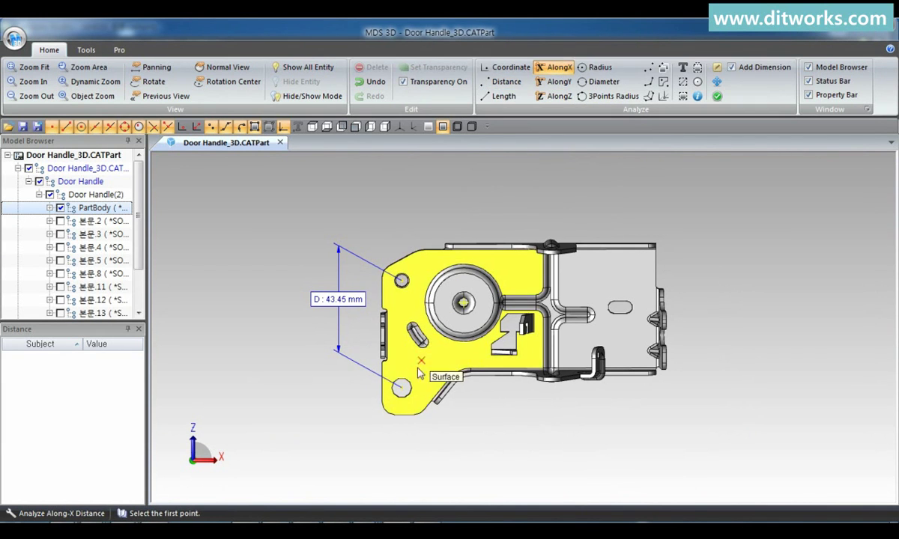
left_click(401, 388)
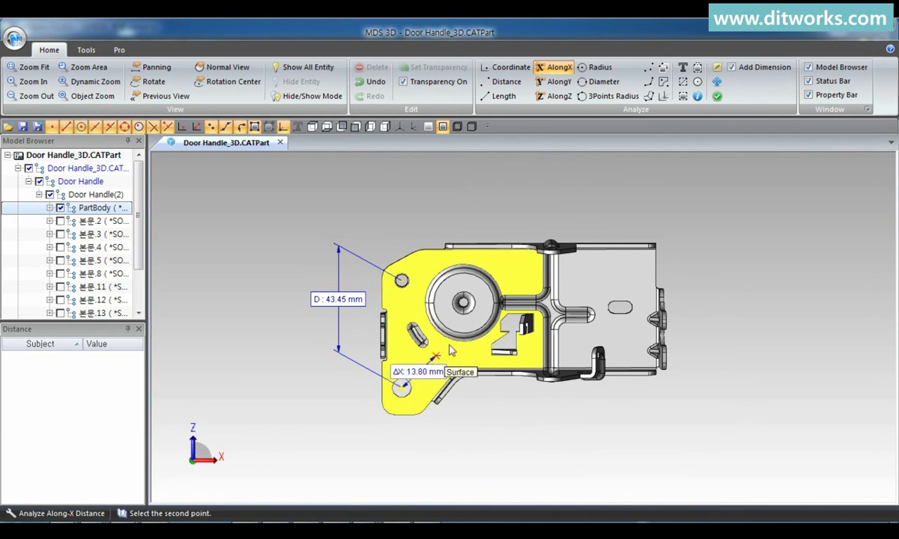
left_click(463, 303)
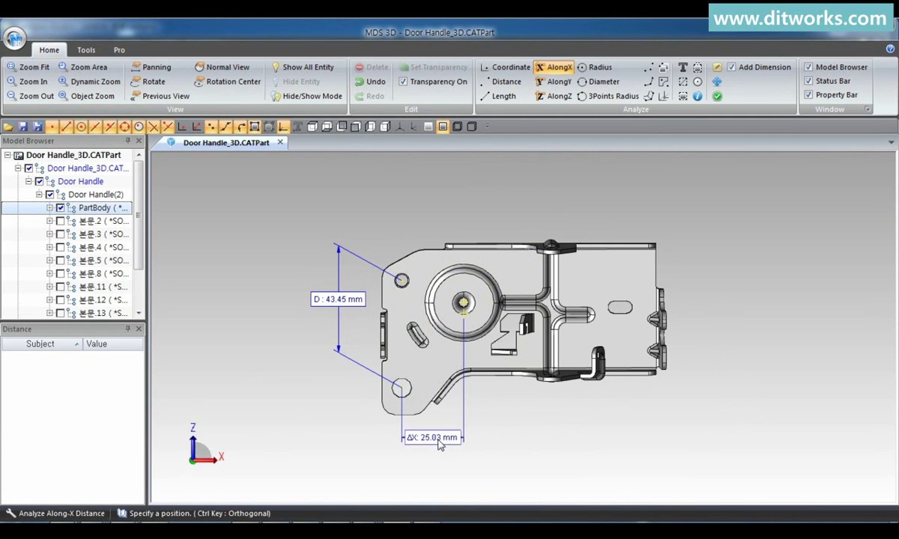
left_click(439, 448)
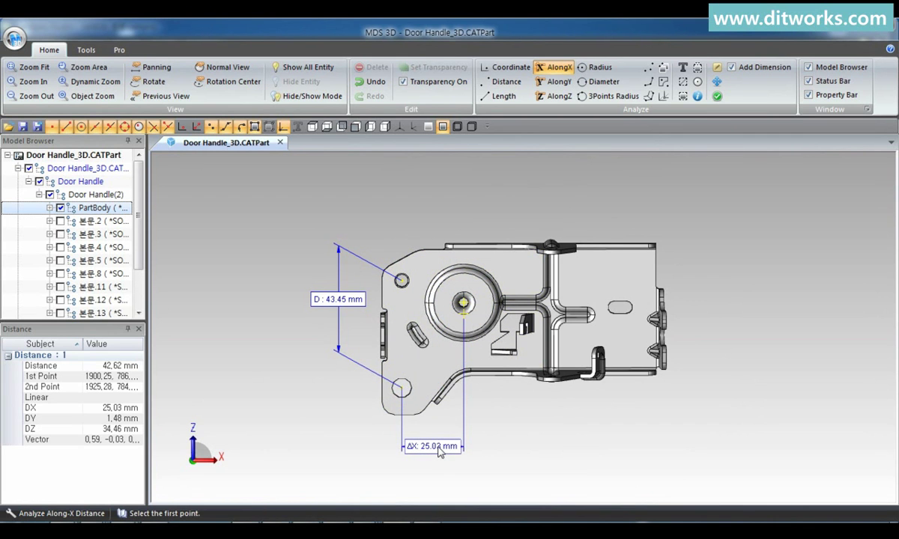
- Measure the distance along Z between the small upper hole's center and the large lower hole's center, placing it outside the existing dimension
left_click(555, 95)
left_click(401, 280)
left_click(402, 387)
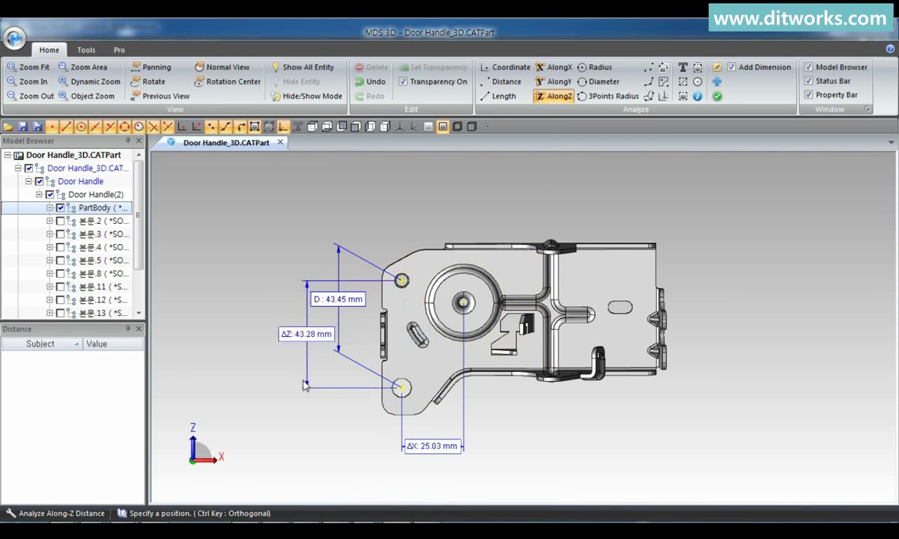
left_click(267, 357)
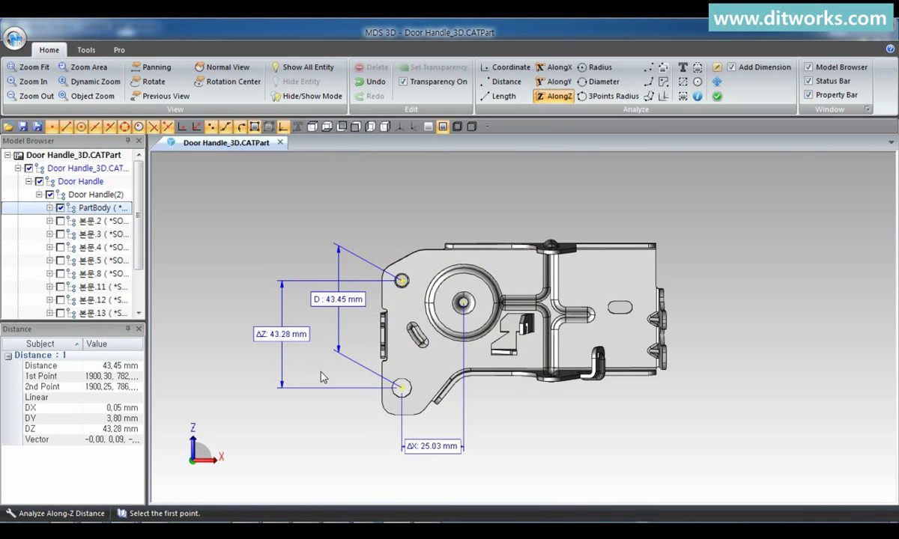
- Measure the perpendicular distance between the large lower hole and the small circle at the boss center
left_click(663, 83)
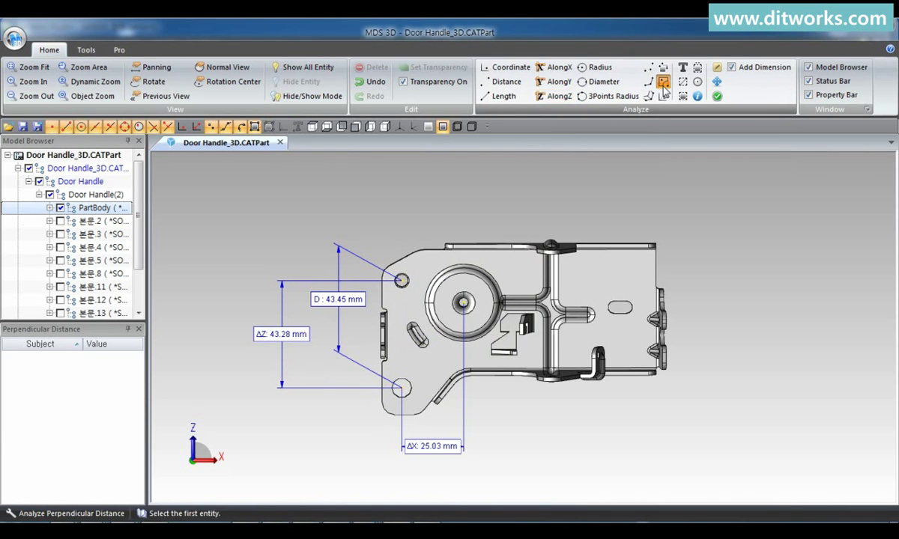
left_click(401, 388)
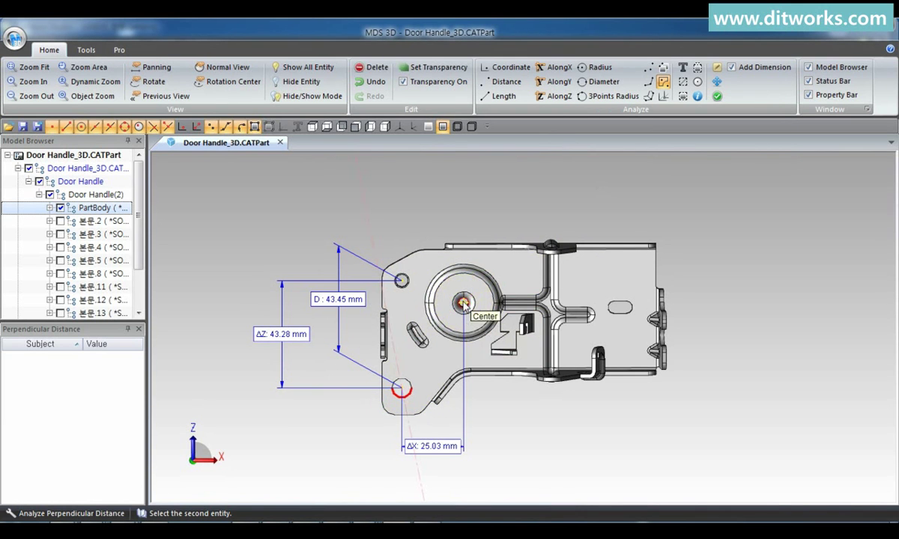
left_click(465, 305)
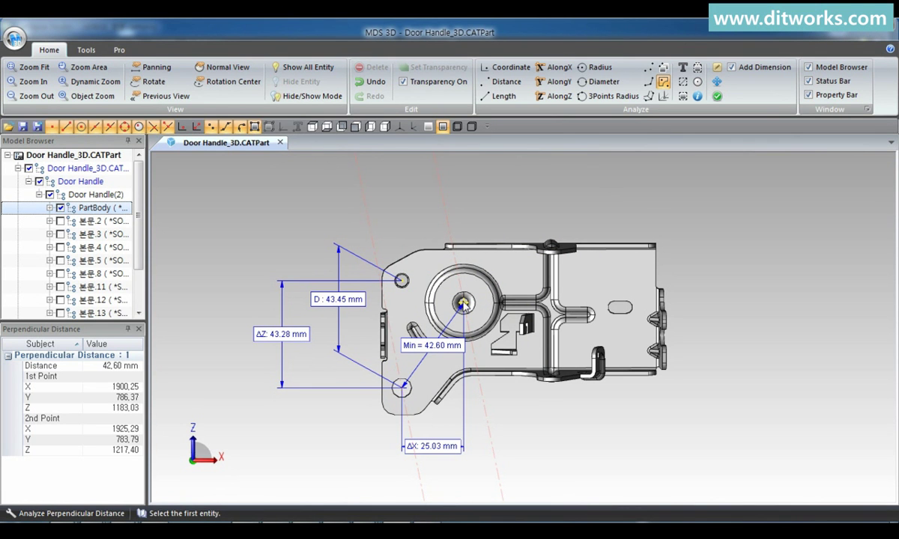
- Measure the small upper hole's radius and the diameter of the round boss's circular edge
left_click(607, 69)
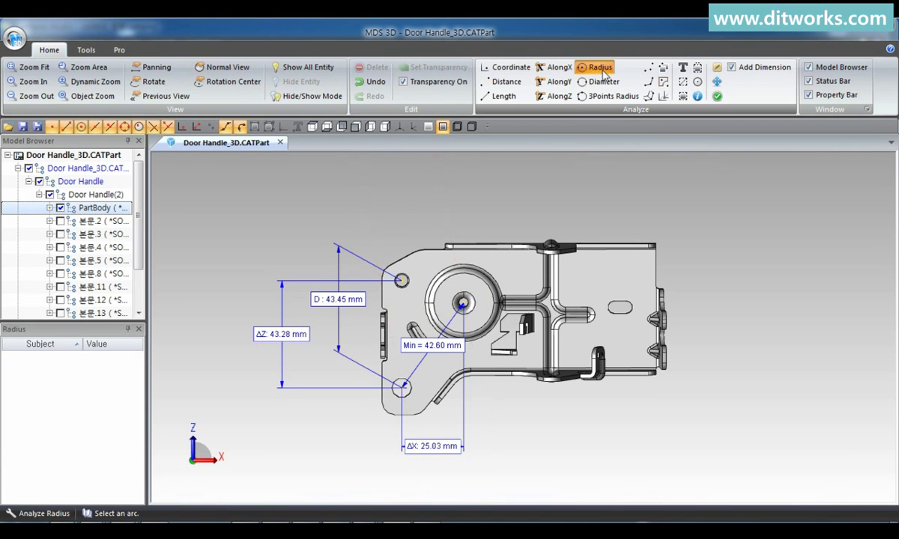
left_click(402, 281)
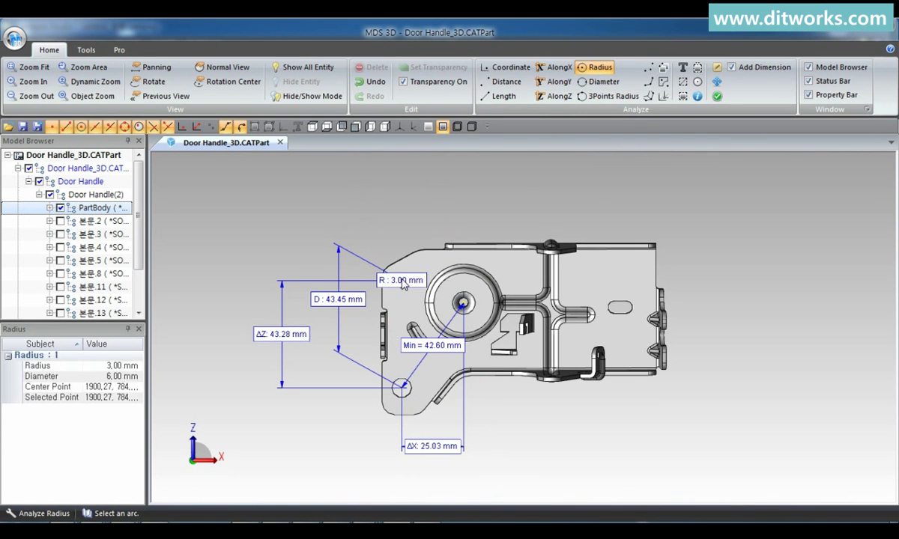
left_click(603, 82)
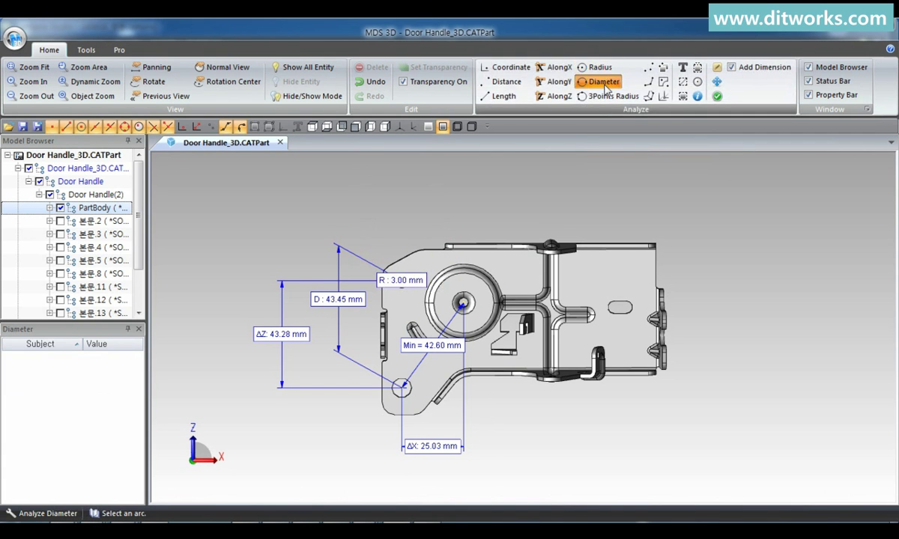
left_click(484, 289)
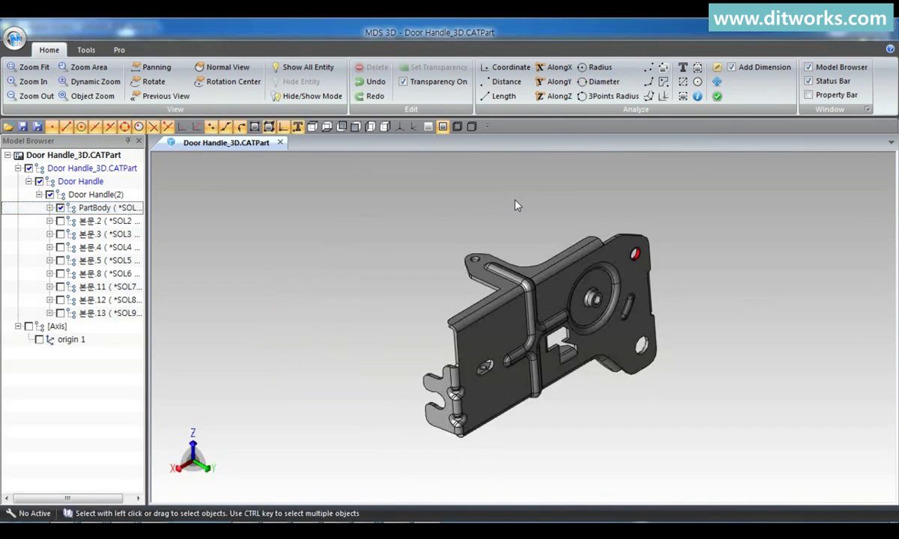
- Measure the angle between the bracket's straight lower edge and the adjoining slanted edge near the large hole, placing the dimension below
left_click(648, 82)
left_click(575, 376)
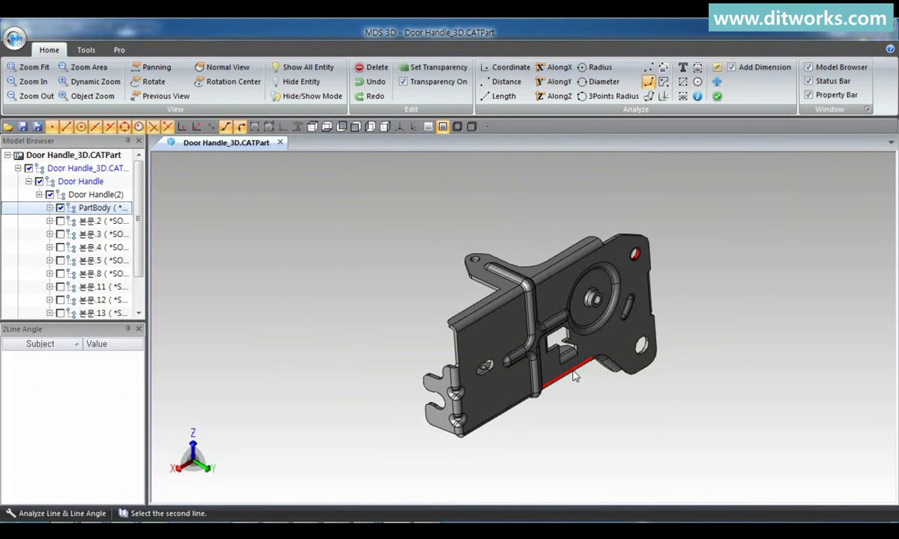
left_click(618, 369)
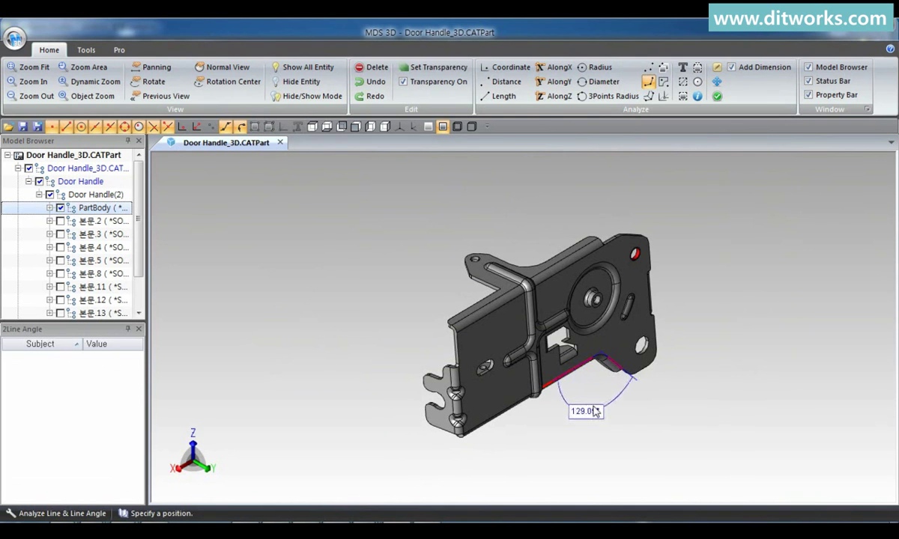
left_click(603, 404)
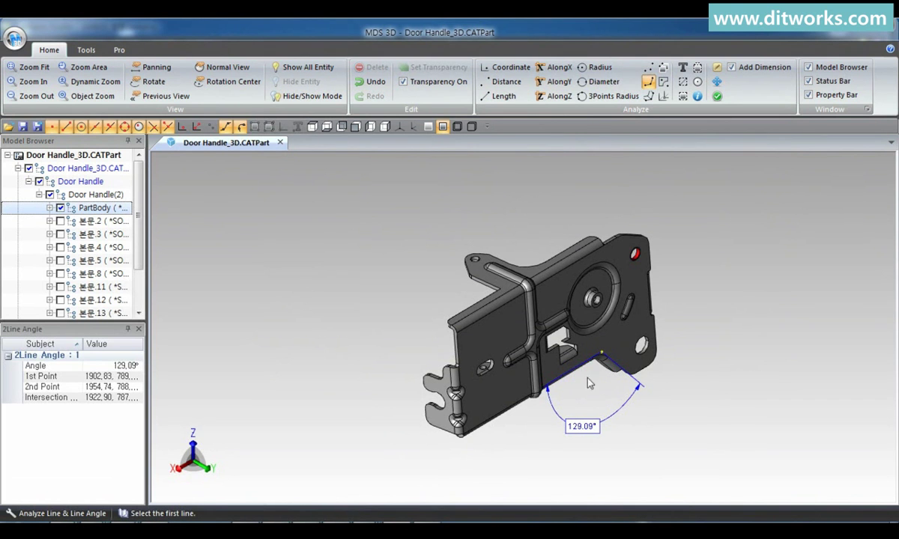
- Measure the angle between the bracket's flat slotted face and the face of the notched end tab
left_click(649, 96)
left_click(468, 364)
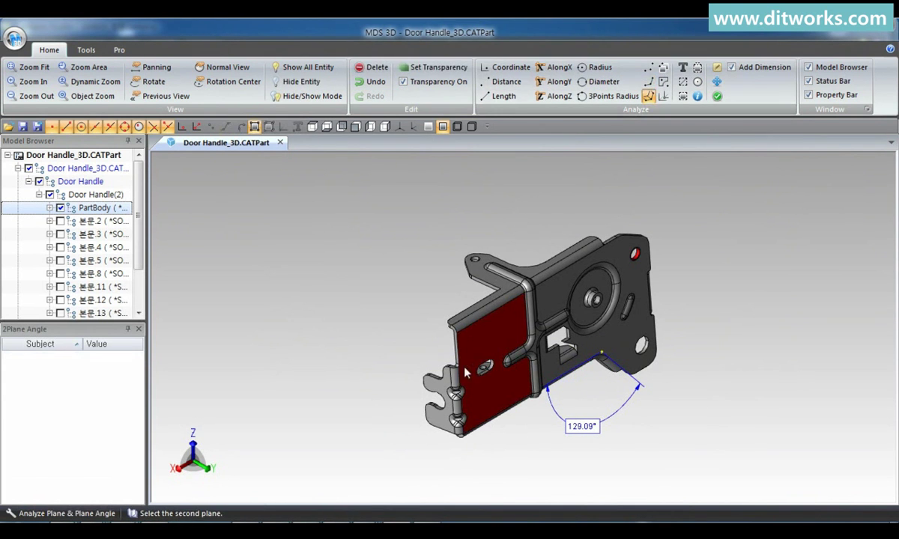
left_click(416, 366)
left_click(418, 321)
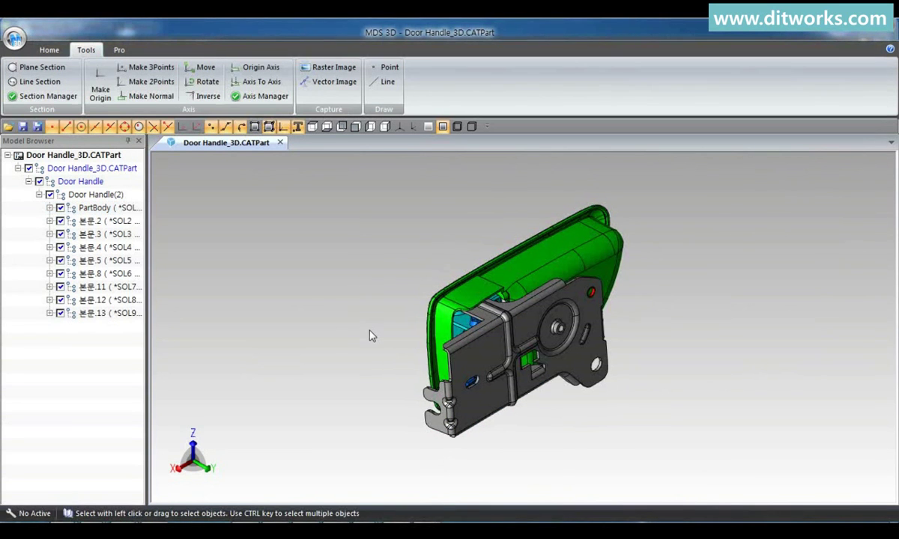
- Create YZ plane sections of the door handle at X 1942.79 and X 1954.61, moving the section plane along X between them
left_click(46, 68)
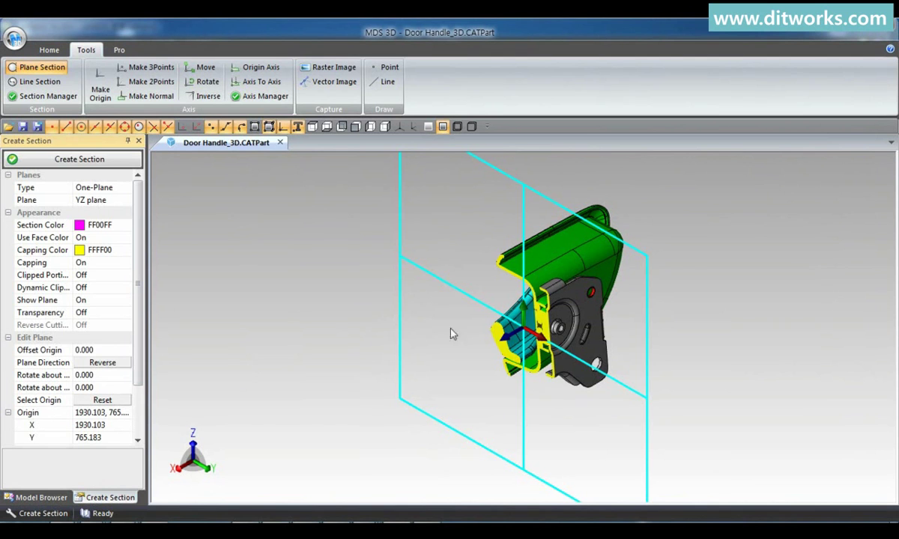
left_click_drag(495, 339, 472, 357)
left_click(74, 156)
left_click(130, 161)
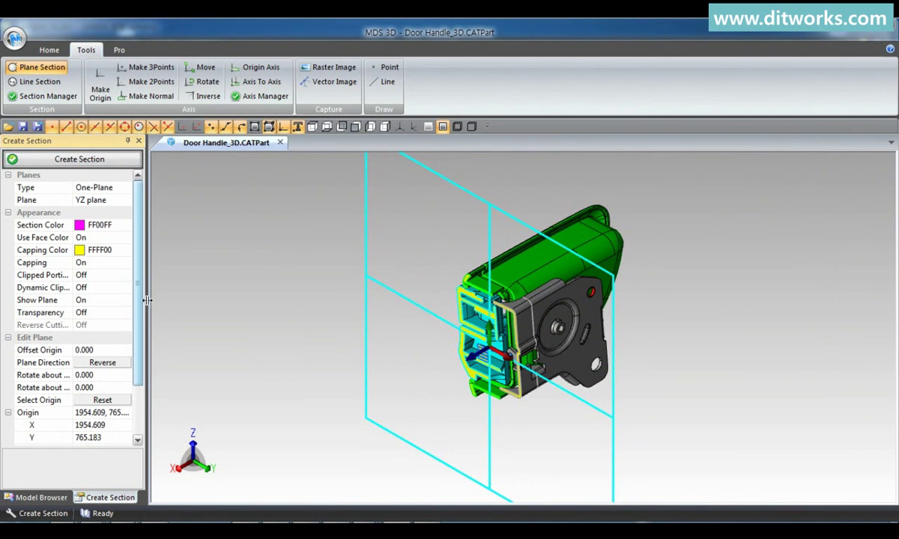
- Reset the section plane's origin to the boss center at X 1925.237 and create a YZ section there
left_click(108, 400)
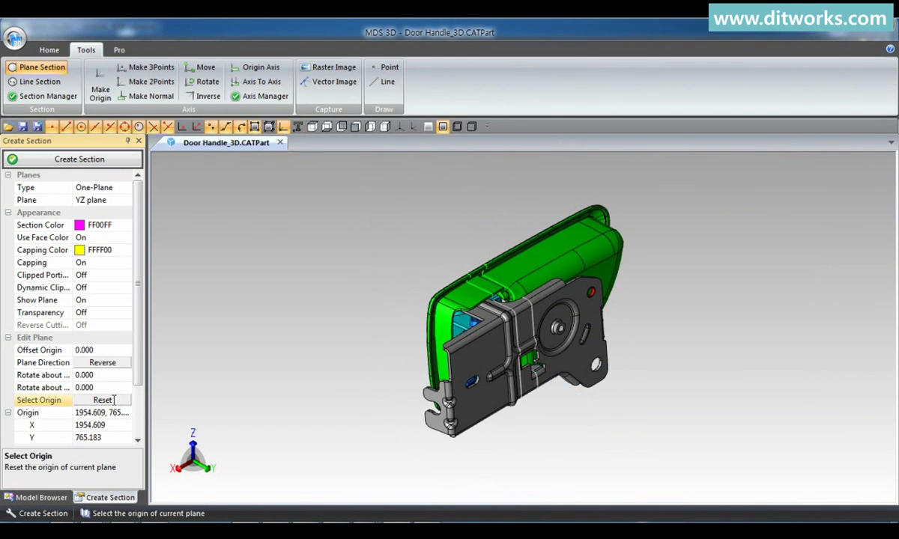
left_click(560, 330)
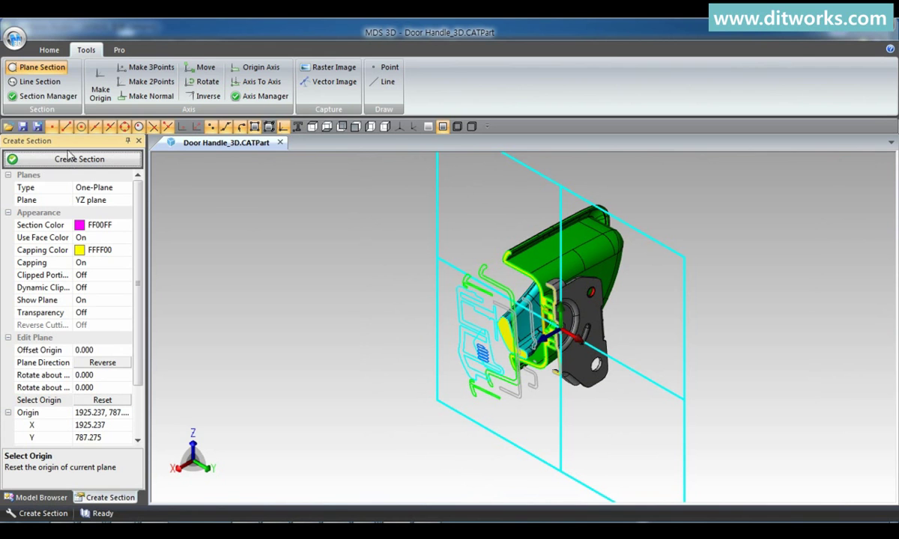
- Isolate section SEC_X(1925.24) in the Section Manager, viewed straight onto its plane, and leave the manager
left_click(48, 96)
left_click(74, 215)
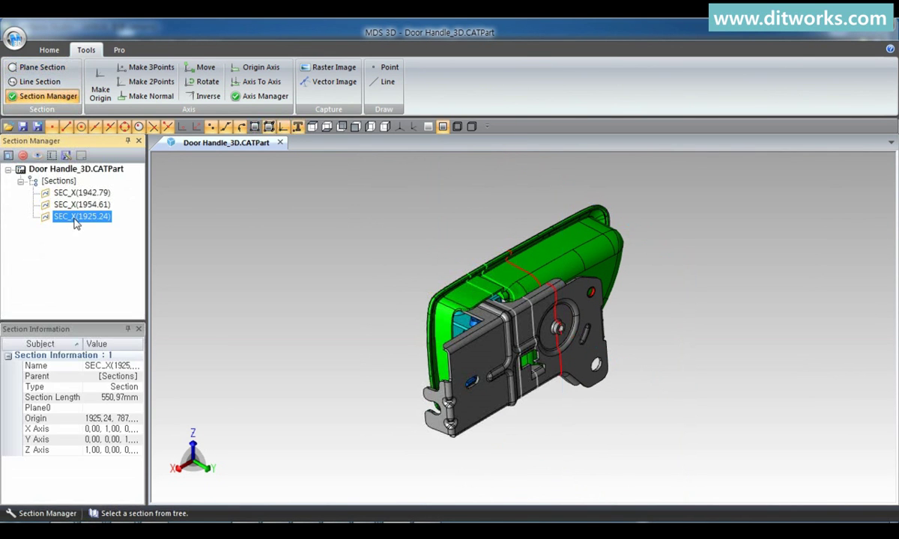
left_click(37, 155)
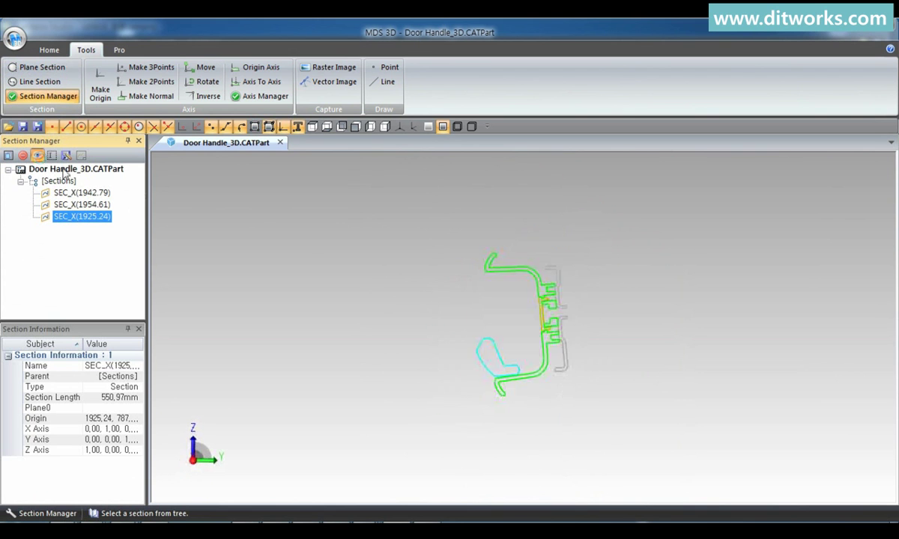
left_click(411, 307)
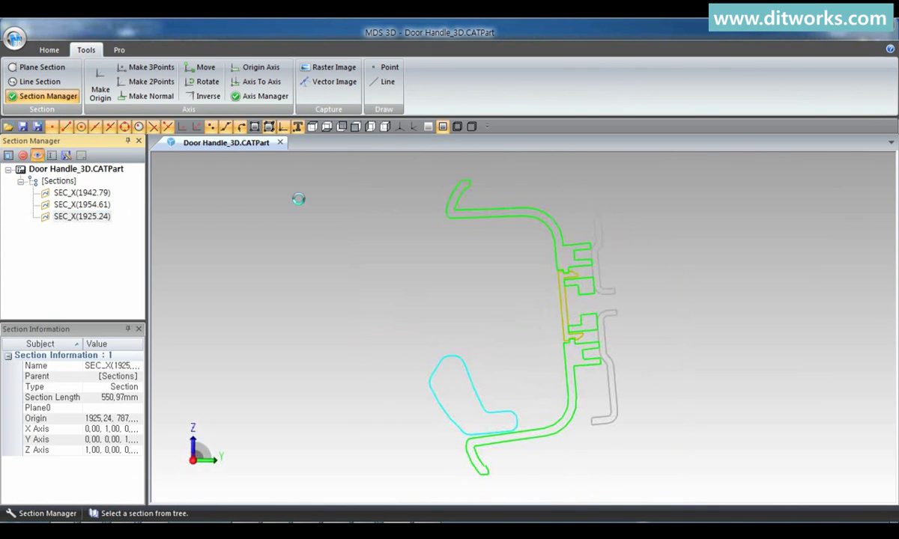
left_click(48, 96)
- Measure the gap between the facing end points of the two gray bracket profiles in the section, placing the dimension outside them
left_click(48, 50)
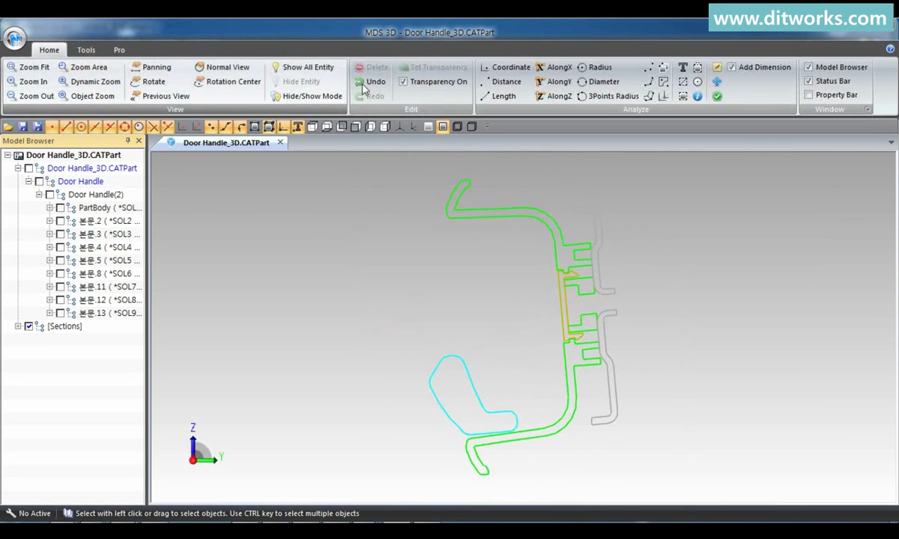
left_click(502, 82)
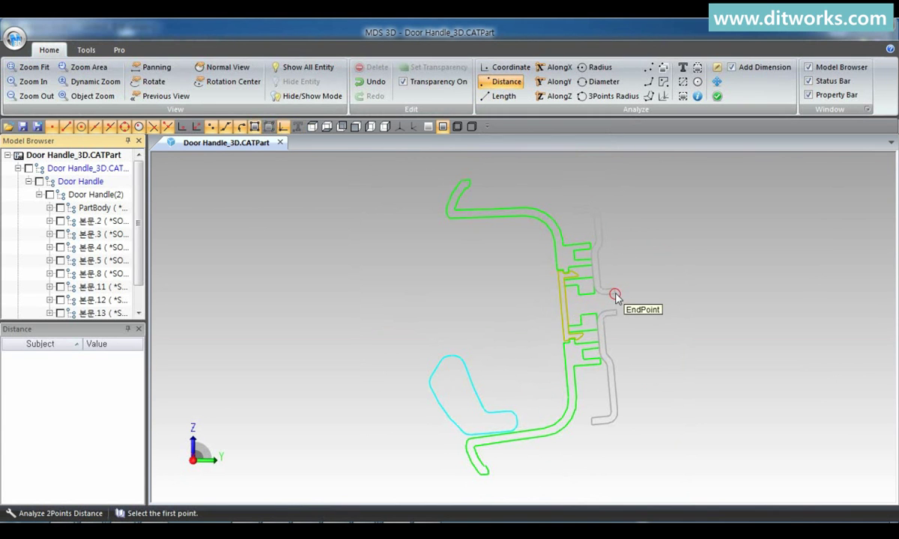
left_click(610, 294)
left_click(617, 311)
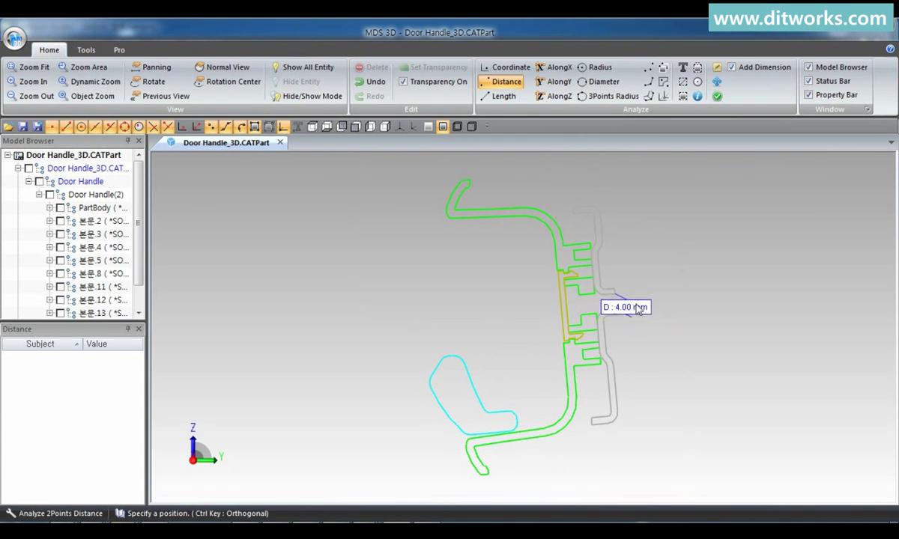
left_click(688, 304)
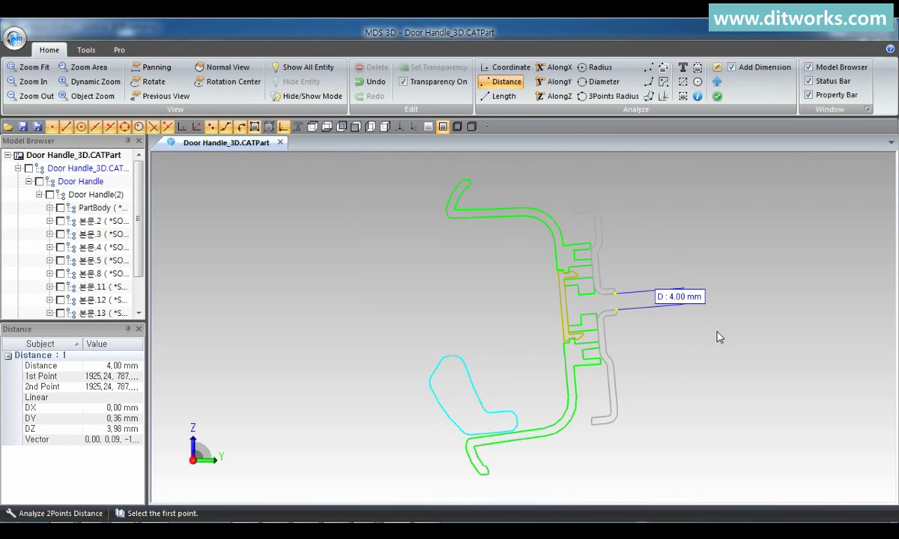
- Return to the isometric view and show all entities of the door handle again
left_click(399, 127)
right_click(354, 177)
left_click(384, 228)
scroll(298, 202, "down", 3)
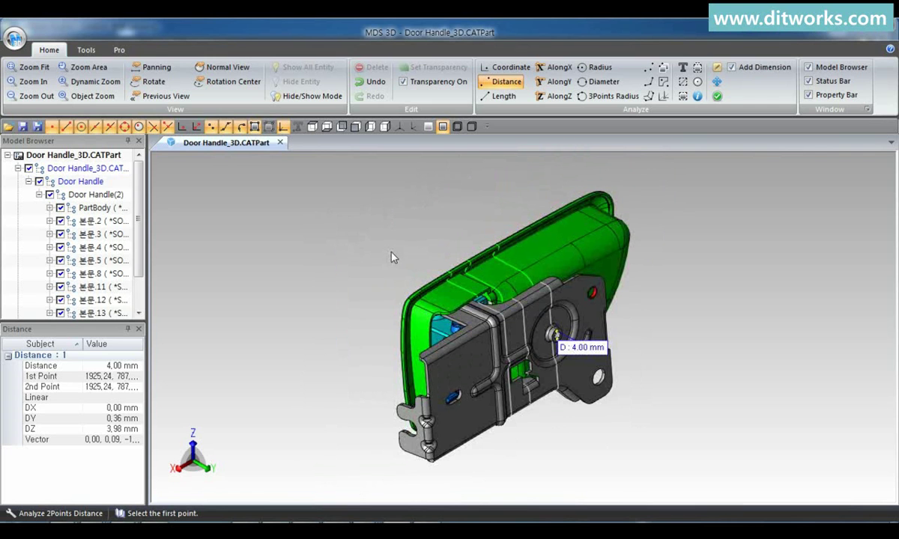
left_click(87, 49)
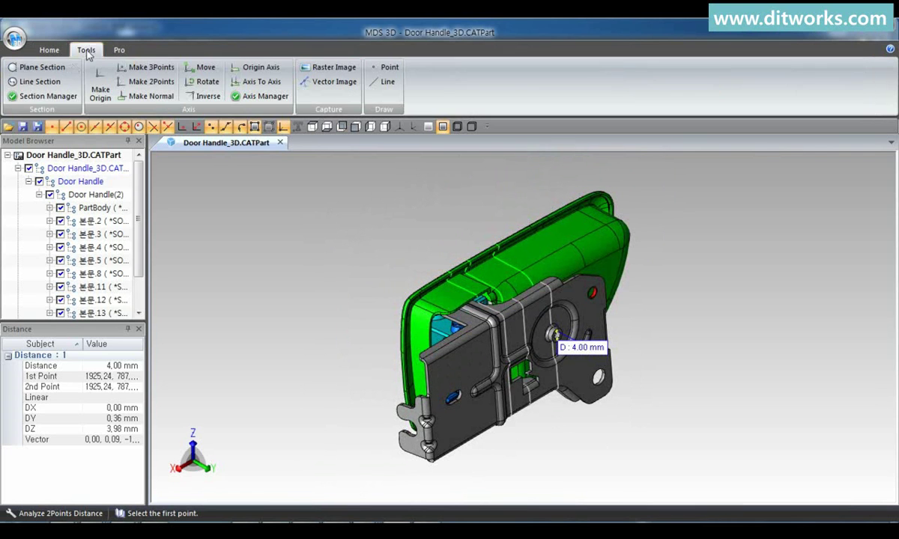
- Save section SEC_X(1925.24) to the Demo folder as an R14 DWG with 2D Curve and Car Line, and open it in MODView Design Suite
left_click(47, 96)
left_click(78, 215)
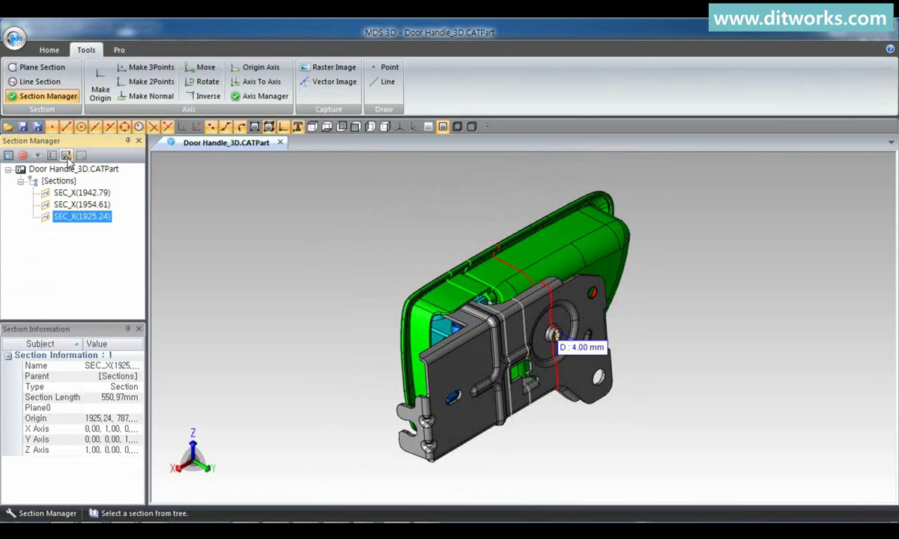
left_click(66, 155)
left_click(466, 232)
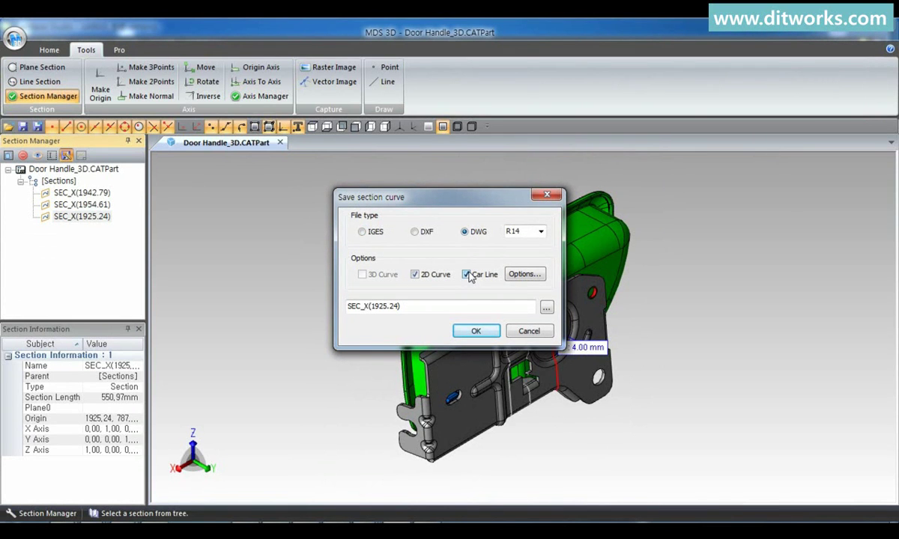
left_click(546, 310)
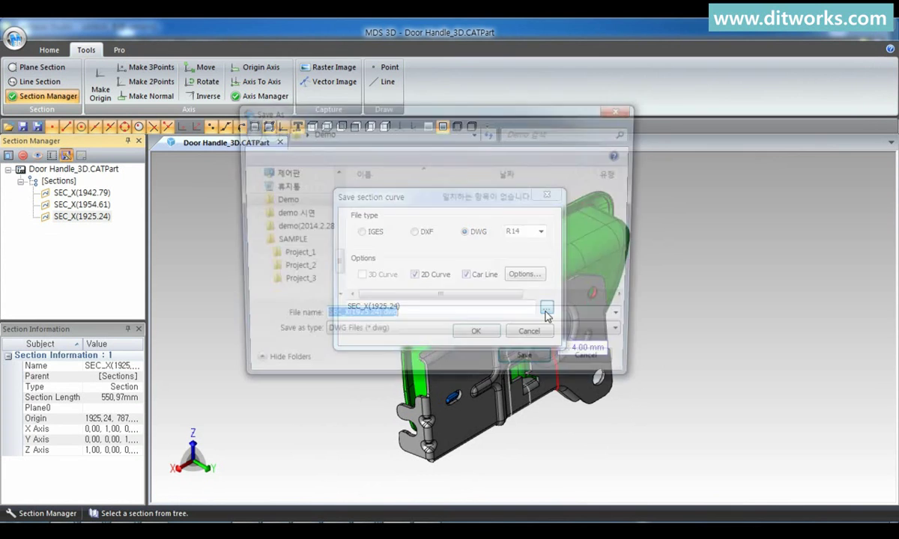
left_click(530, 366)
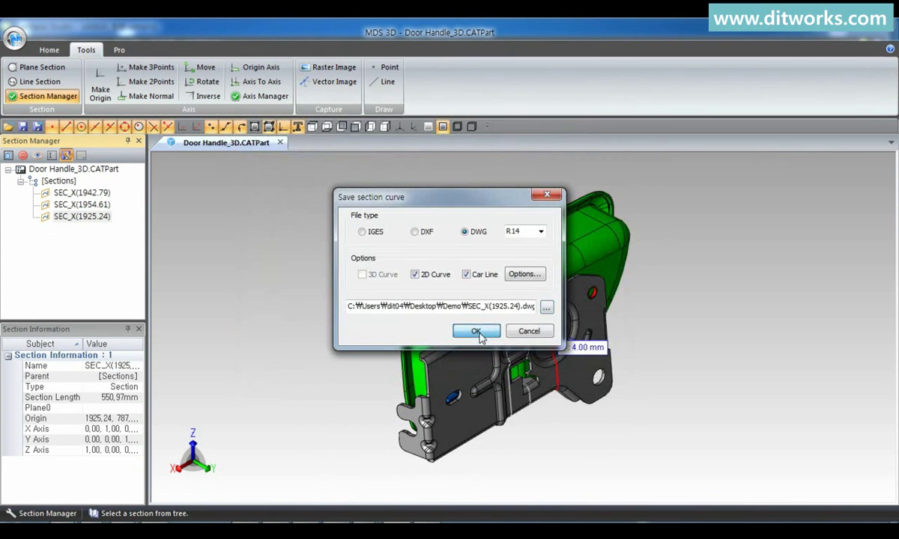
left_click(477, 332)
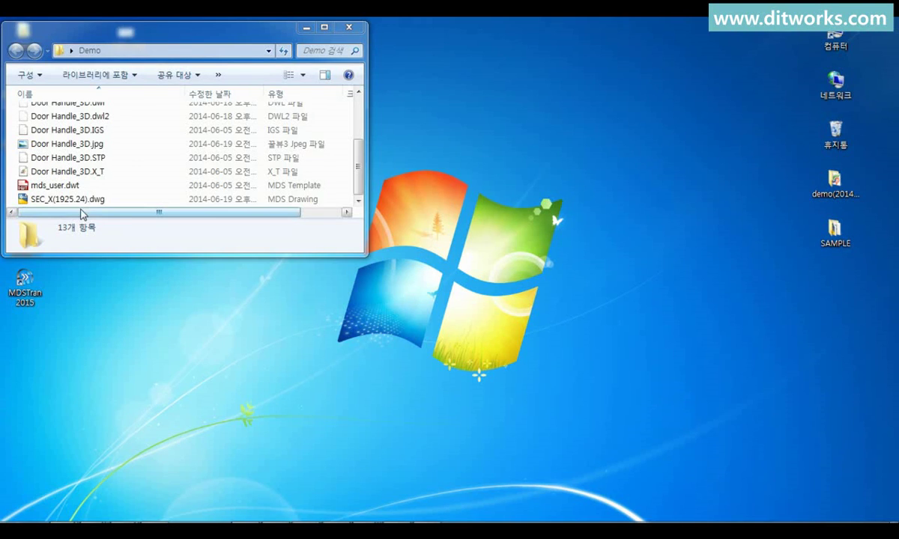
double_click(75, 199)
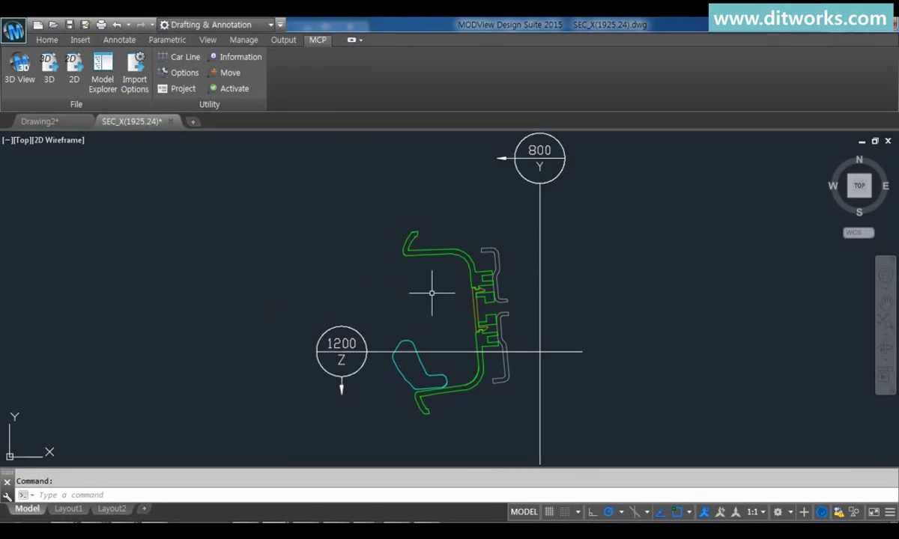
mouse_move(432, 294)
middle_mouse_down()
mouse_move(399, 275)
mouse_move(421, 297)
middle_mouse_up()
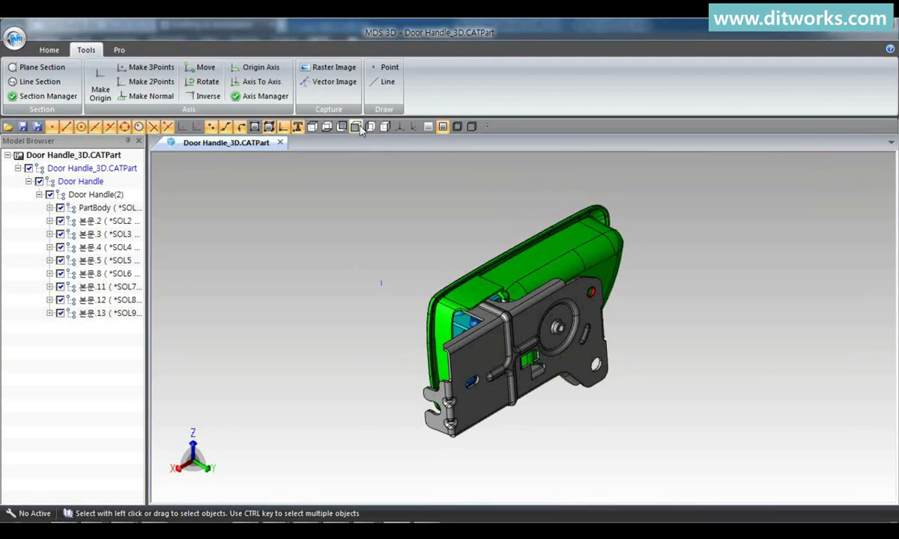
- Switch to the MDS 3D viewer and examine the door handle's tilt in the top and side views, returning to isometric
left_click(313, 128)
left_click(314, 128)
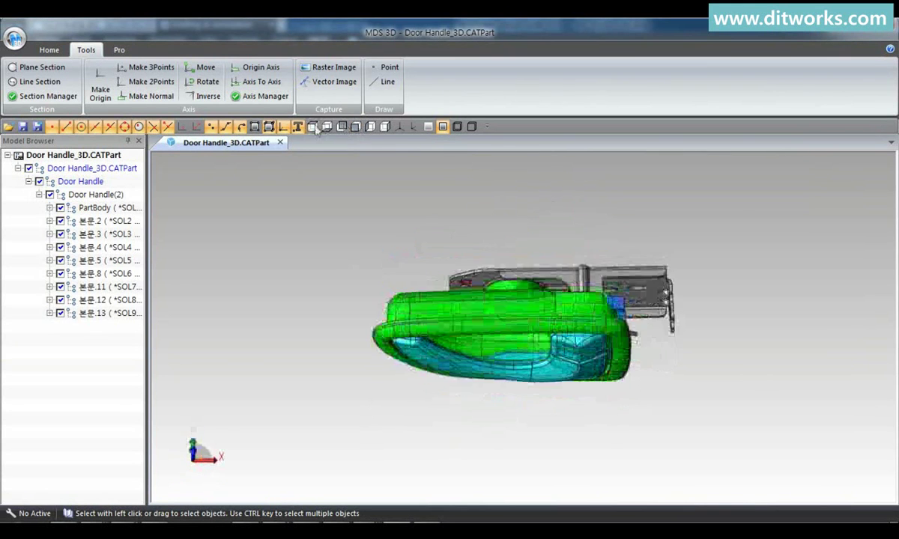
left_click(370, 127)
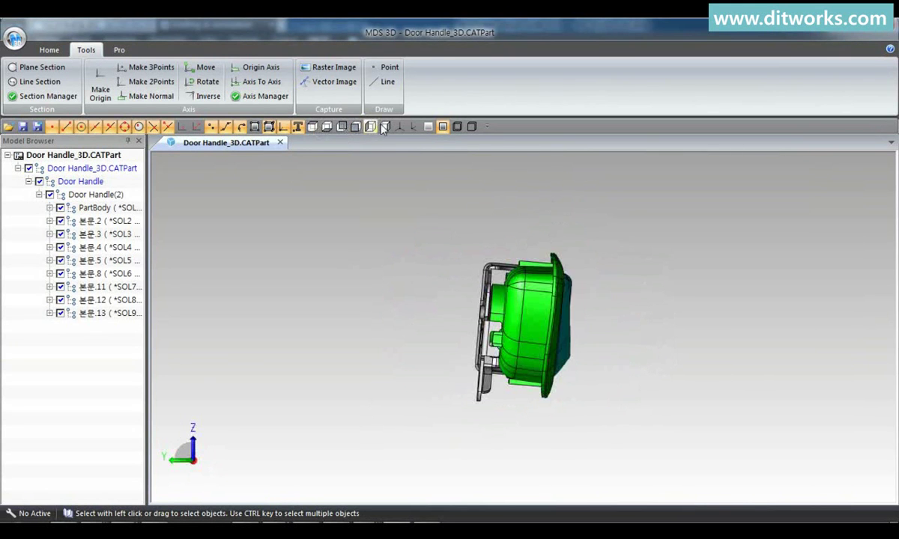
left_click(399, 127)
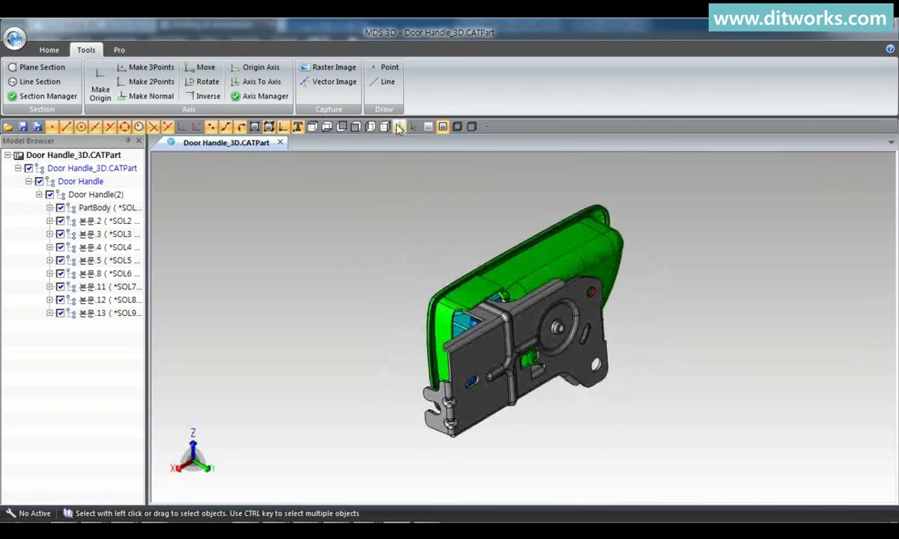
- Create a normal axis on the gray bracket's upper flange, with its X direction aligned to the flange edge
left_click(146, 96)
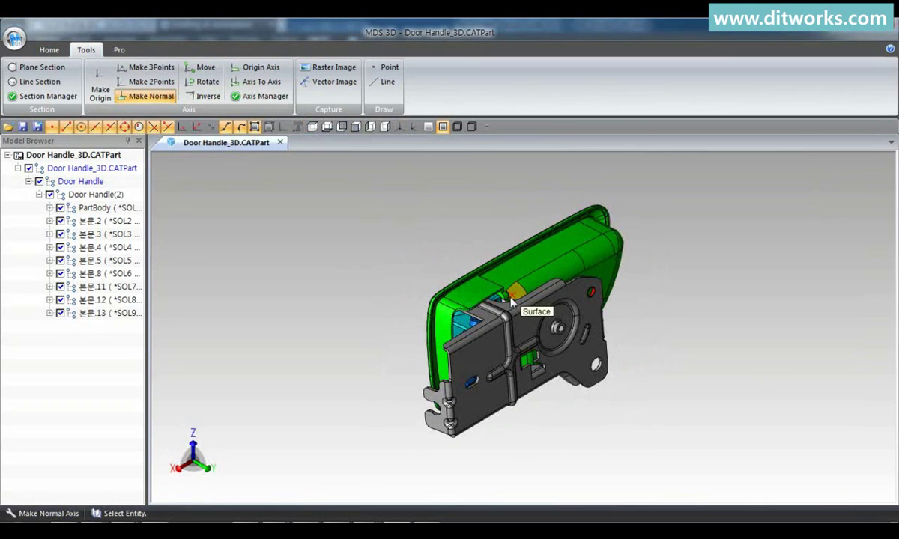
left_click(488, 320)
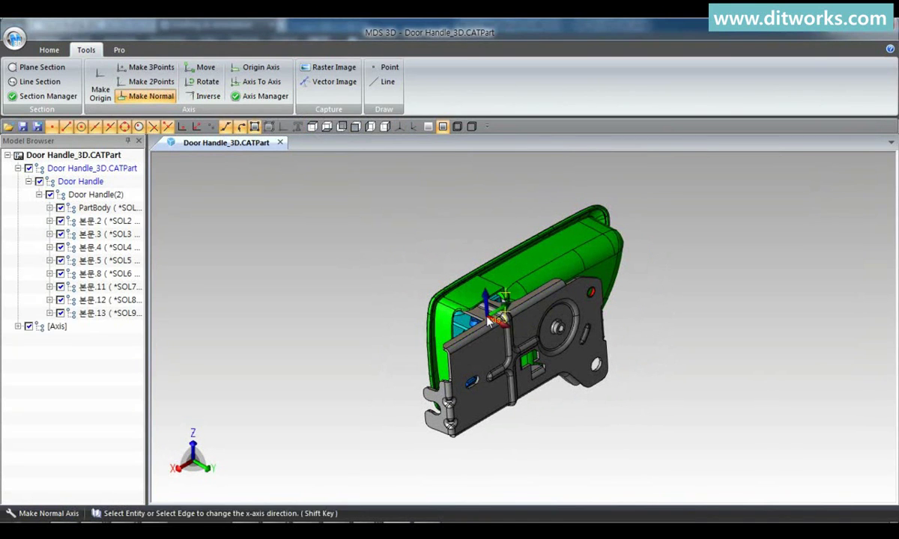
left_click(487, 328)
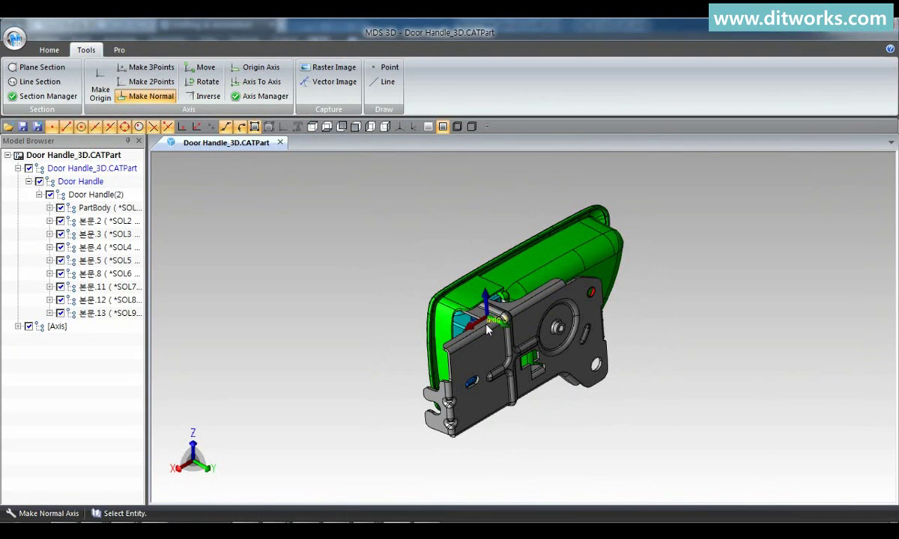
- Move the new axis to the bracket's outer upper corner at X 2002.989, Y 782.030, Z 1241.489, without copying it
left_click(207, 69)
left_click(460, 297)
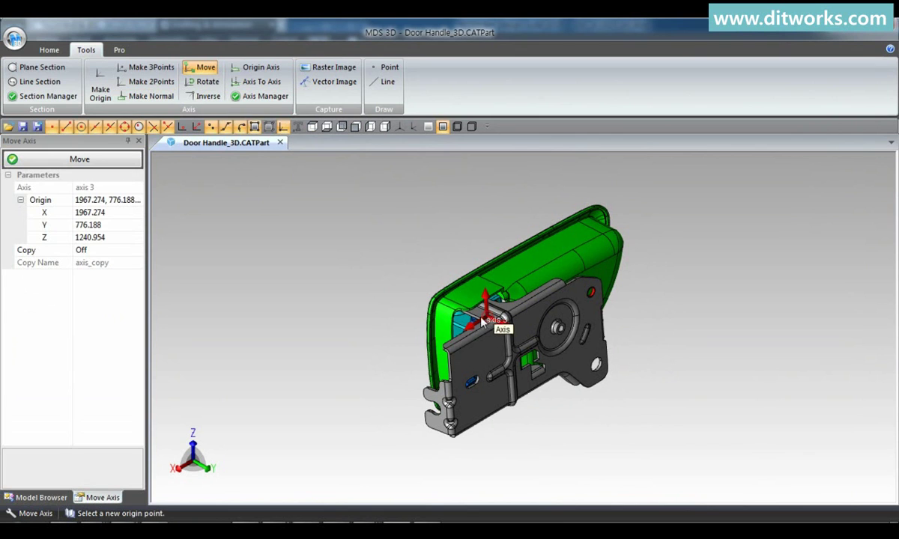
left_click(448, 348)
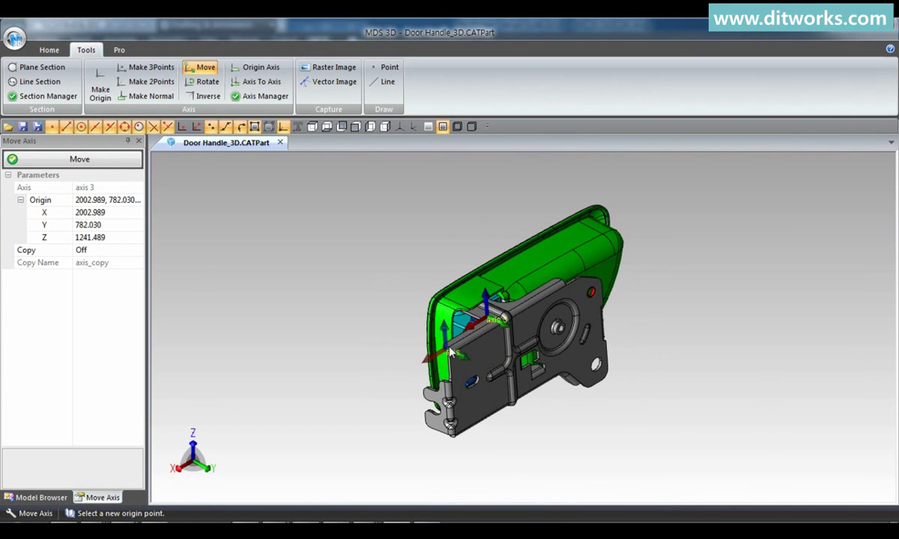
left_click(95, 160)
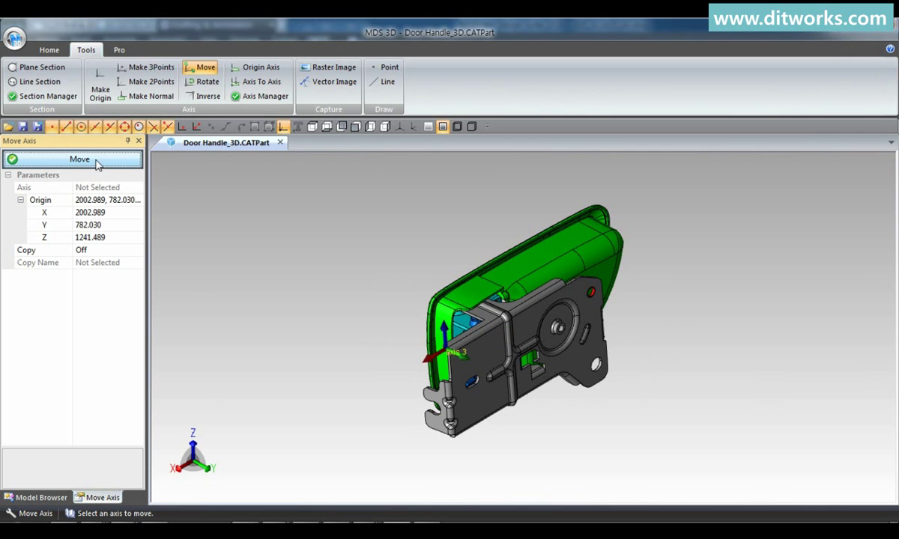
- Make the axis at the bracket corner the model's origin axis and check the alignment in the front, top, side and isometric views
left_click(253, 67)
left_click(445, 343)
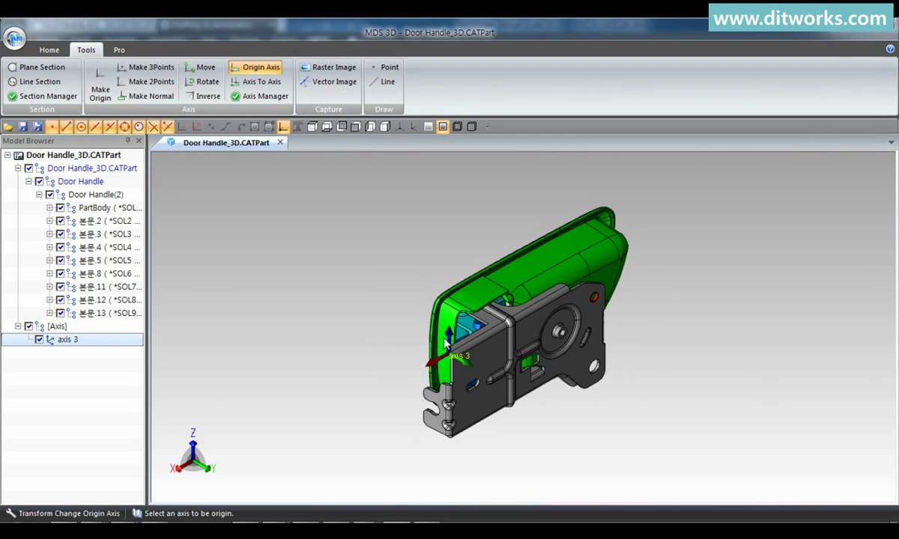
left_click(354, 131)
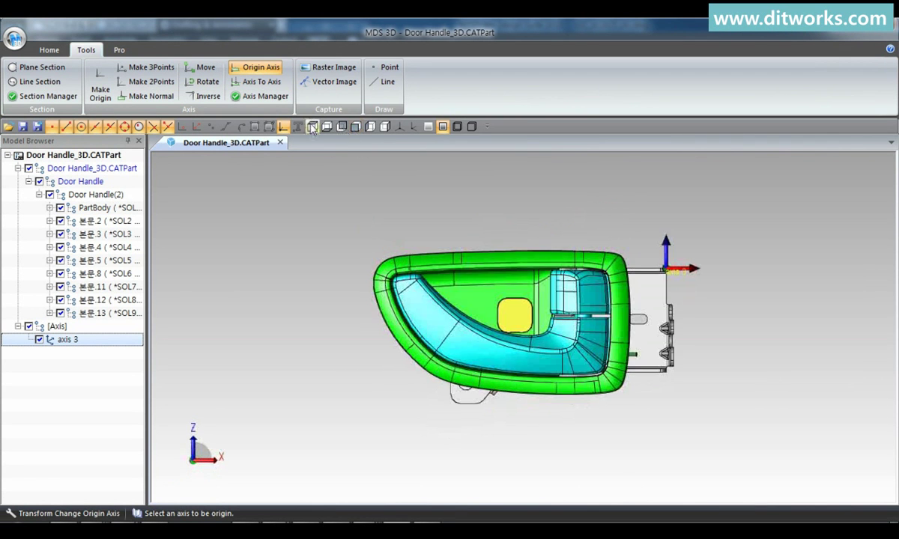
left_click(313, 128)
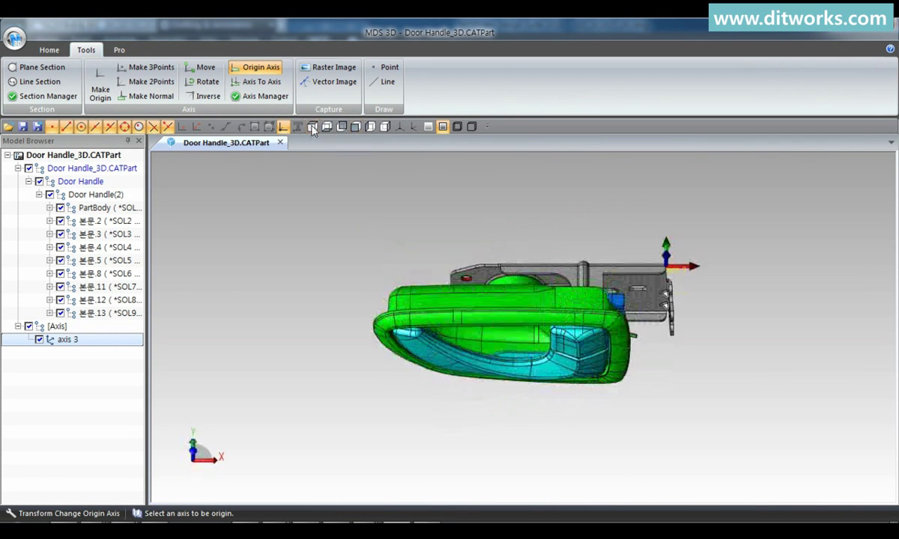
left_click(370, 128)
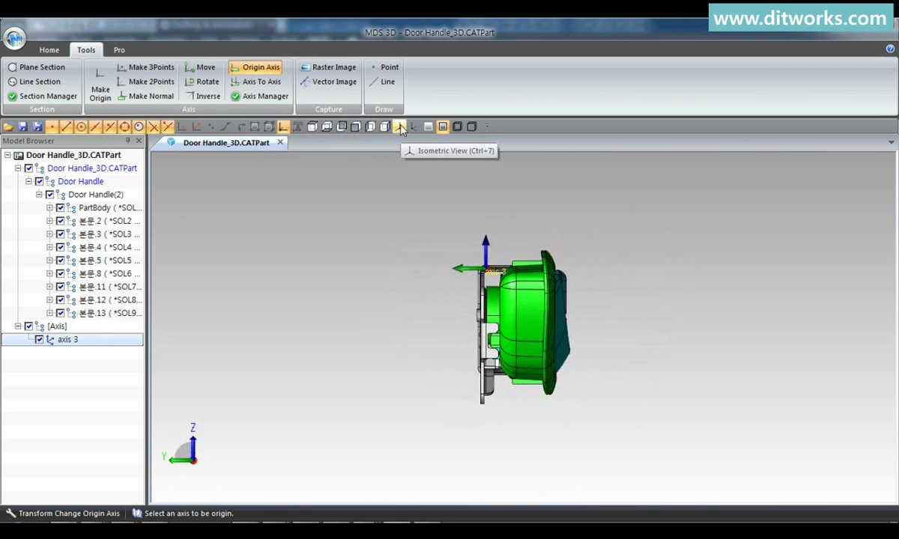
left_click(400, 127)
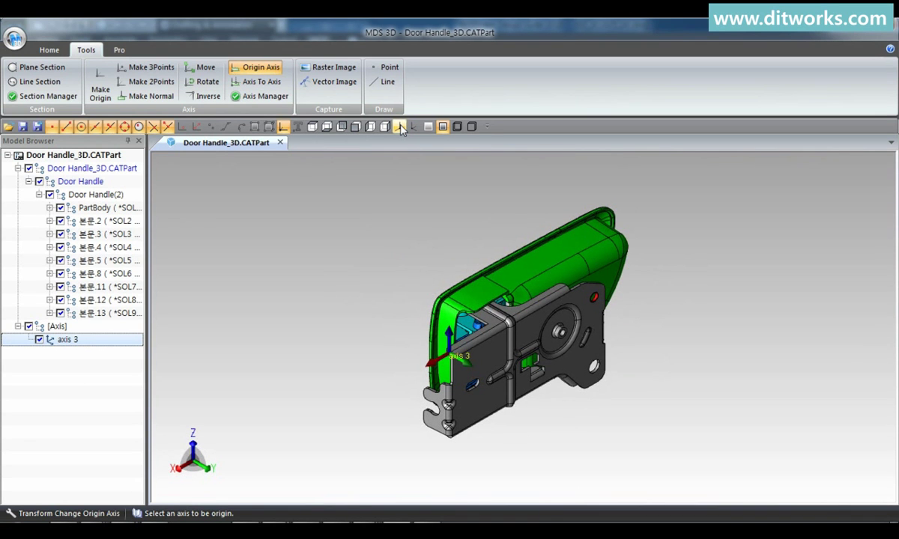
key("Escape")
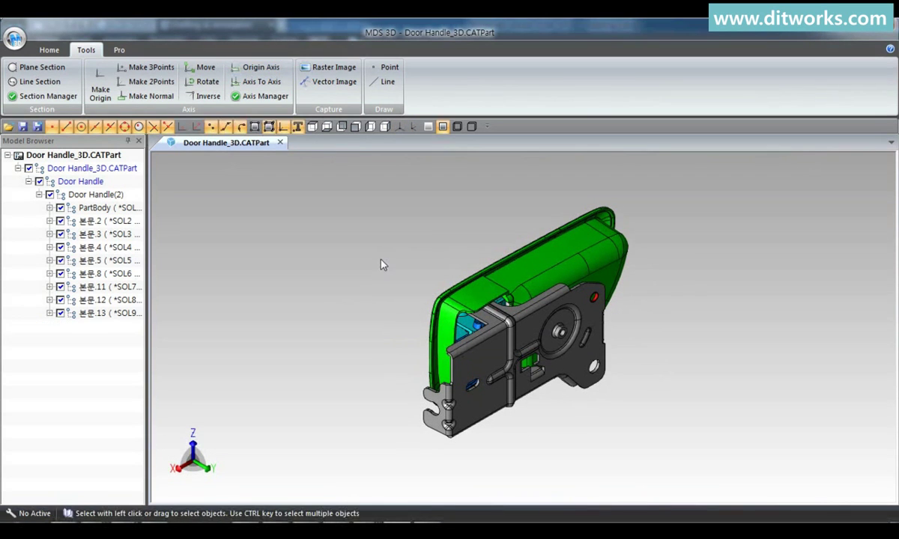
- Export the model to Door Handle_3D.dwg with 3D data, template mds_user.dwt, and a hidden-line-removed 3rd Angle Projection & ISO layout with car lines
left_click(15, 39)
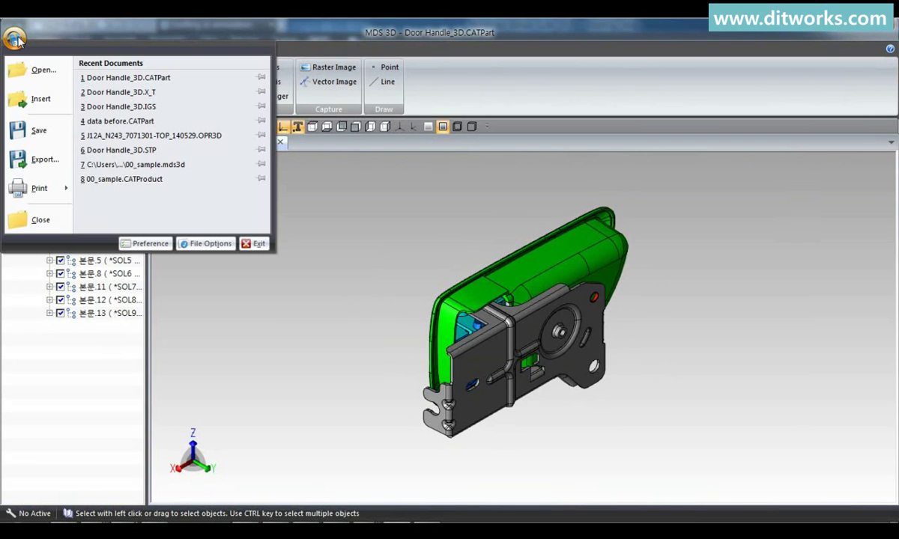
left_click(44, 156)
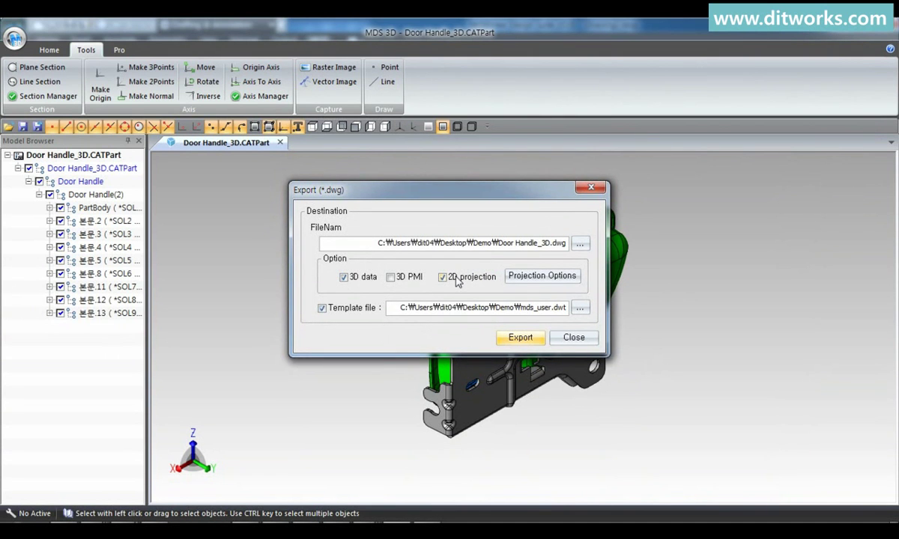
left_click(541, 276)
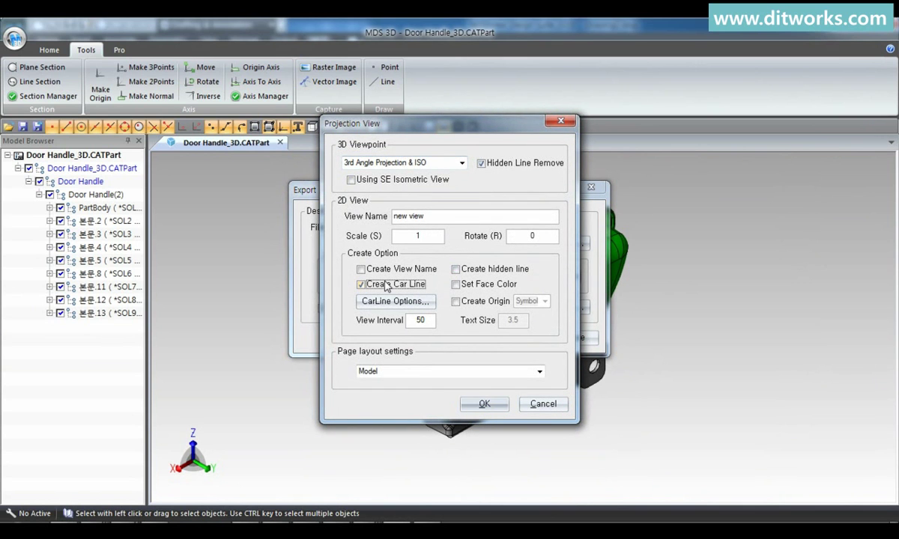
left_click(484, 404)
left_click(521, 337)
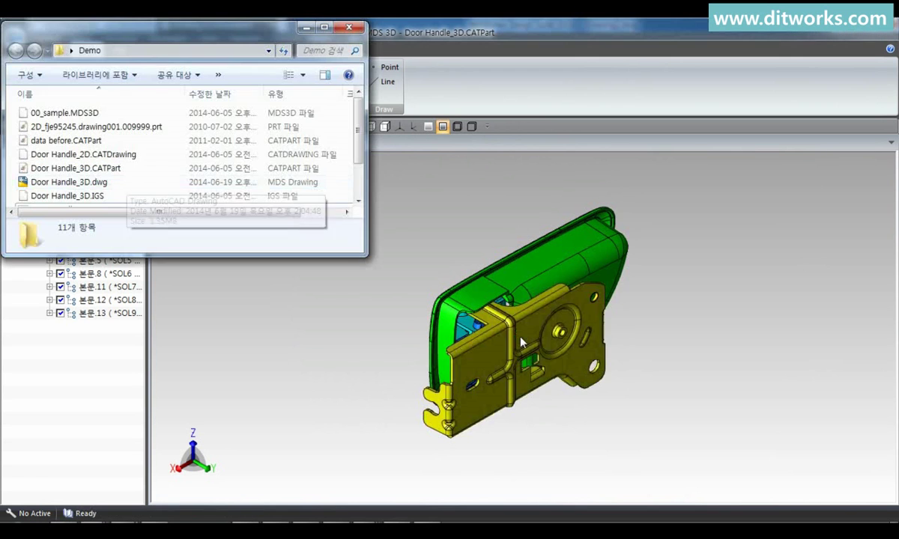
- Open the exported Door Handle_3D.dwg from the Demo folder in MODView Design Suite, framed on the front view
double_click(117, 188)
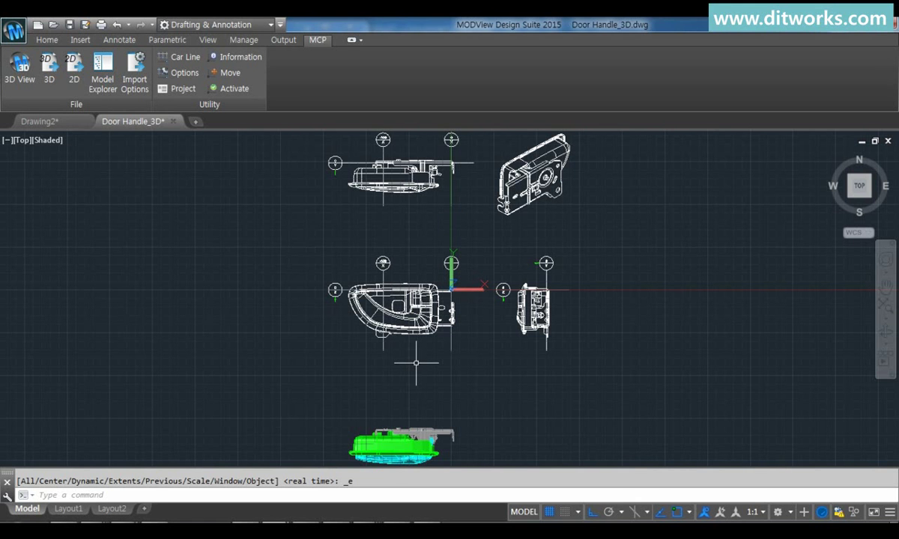
scroll(390, 329, "up", 6)
mouse_move(389, 329)
middle_mouse_down()
mouse_move(435, 421)
mouse_move(502, 461)
middle_mouse_up()
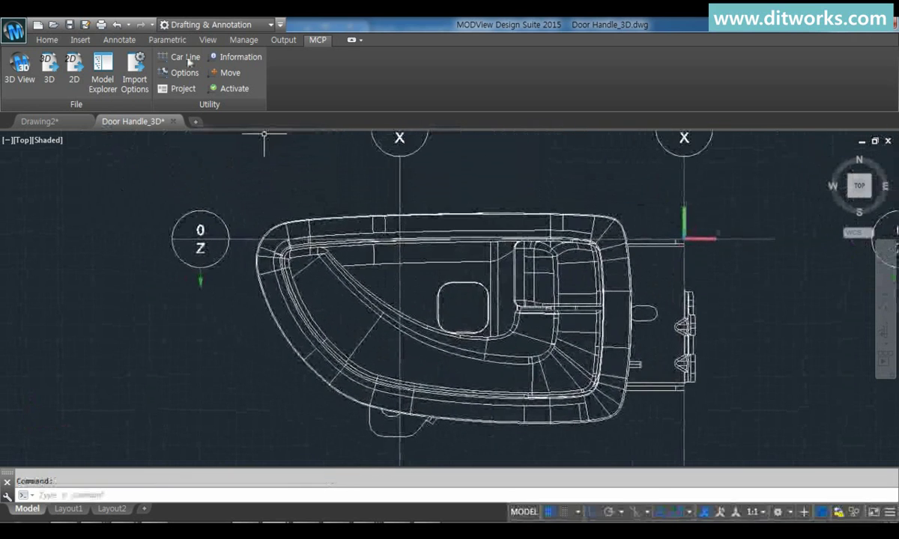
- Add a vertical linear dimension for the handle's overall height in the front view, placed beyond the Z car line symbol
left_click(118, 39)
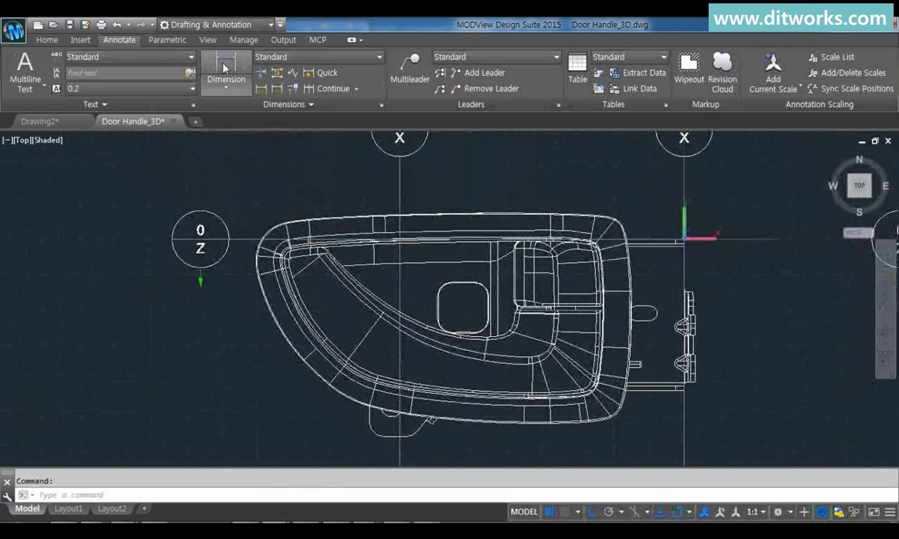
left_click(223, 69)
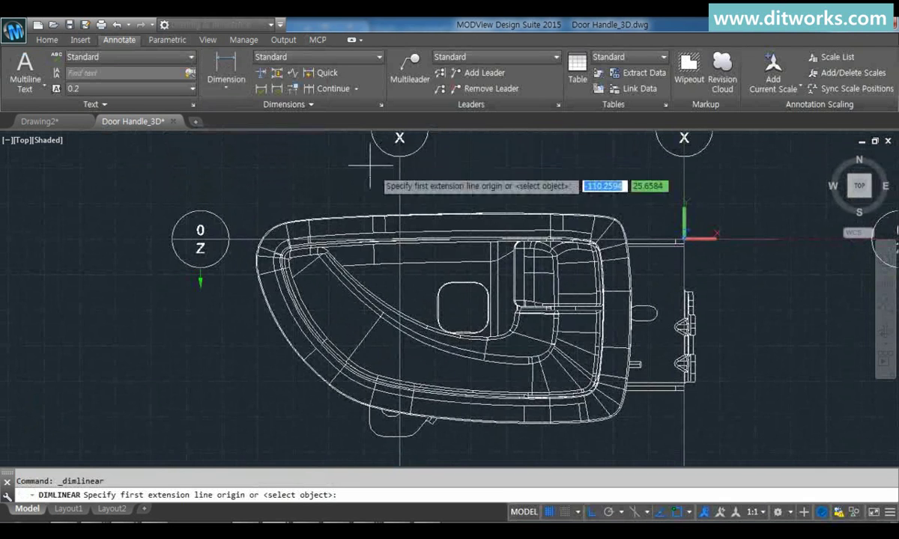
left_click(459, 216)
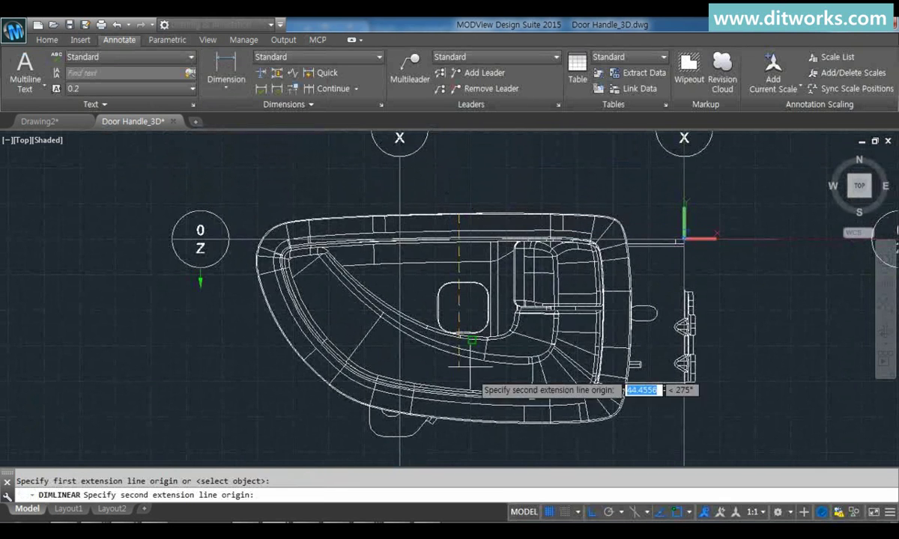
left_click(522, 422)
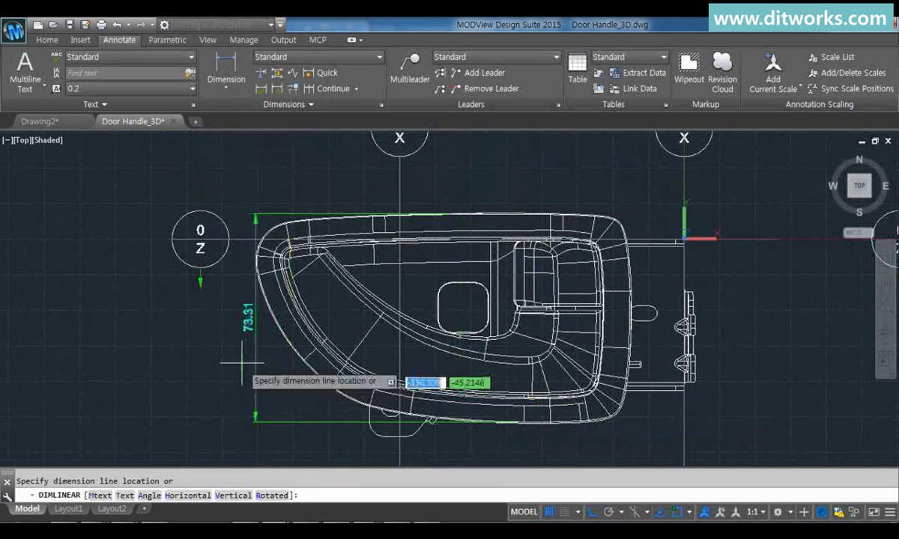
left_click(129, 346)
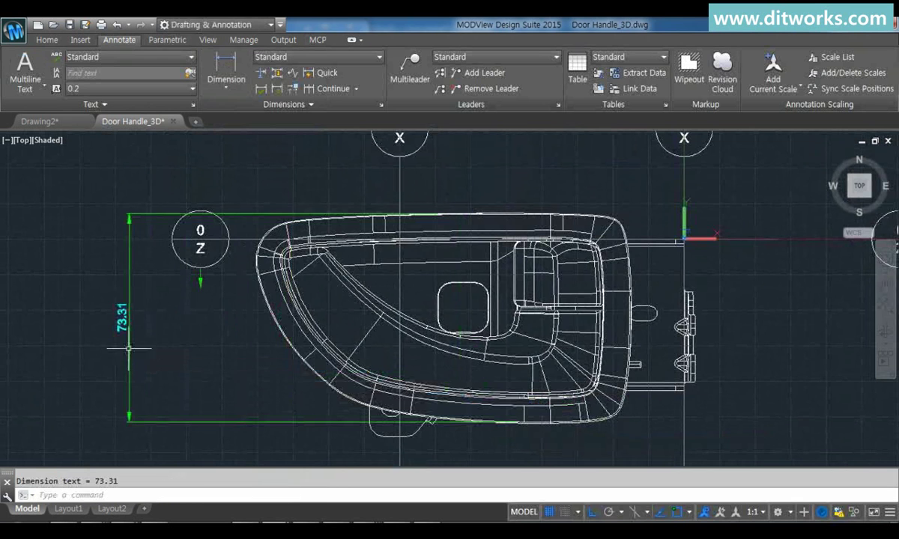
- Add a horizontal linear dimension for the handle assembly's overall width in the front view, placed above the outline
left_click(223, 68)
left_click(292, 255)
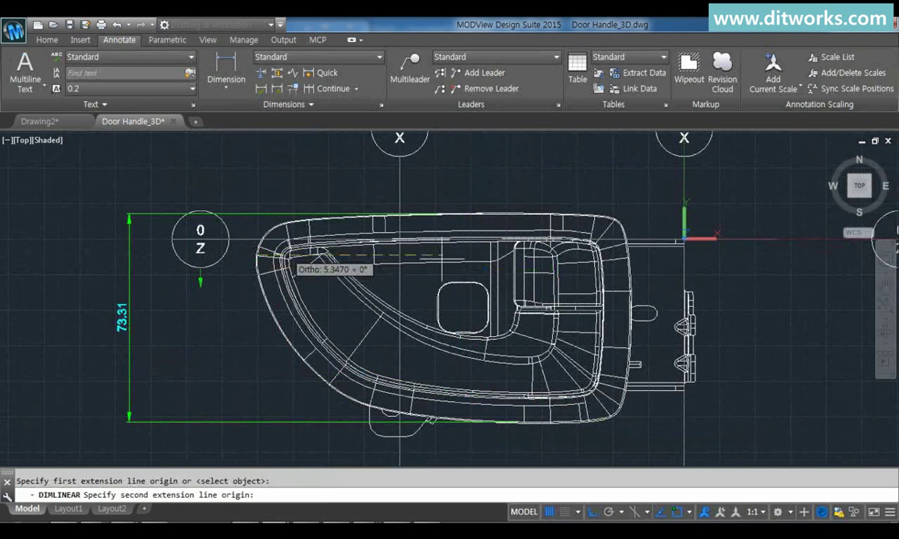
left_click(687, 298)
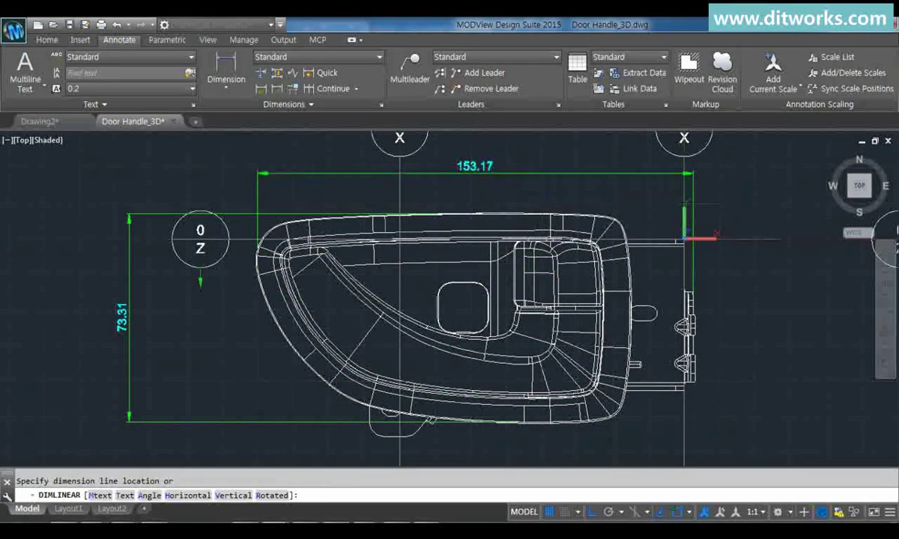
left_click(531, 173)
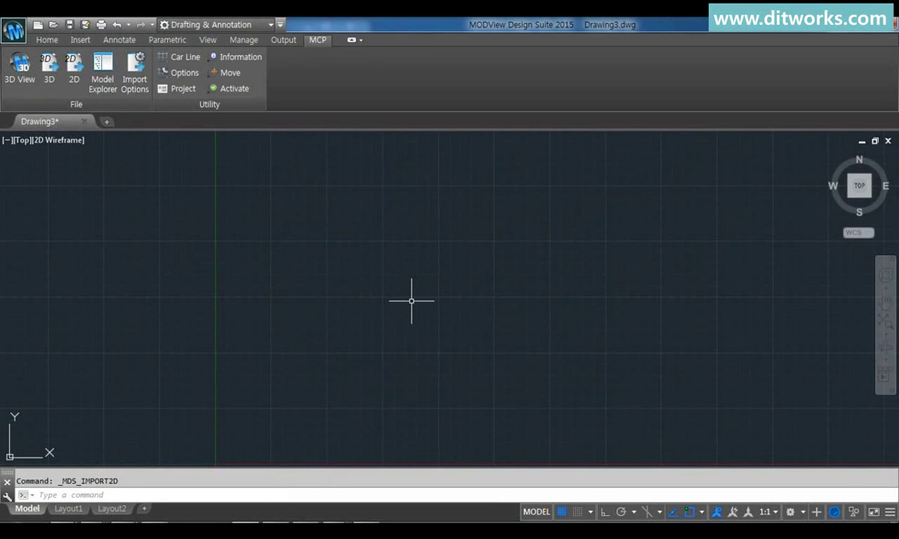
- Import the 2D drawing Door Handle_2D.CATDrawing from the Demo folder
left_click(80, 82)
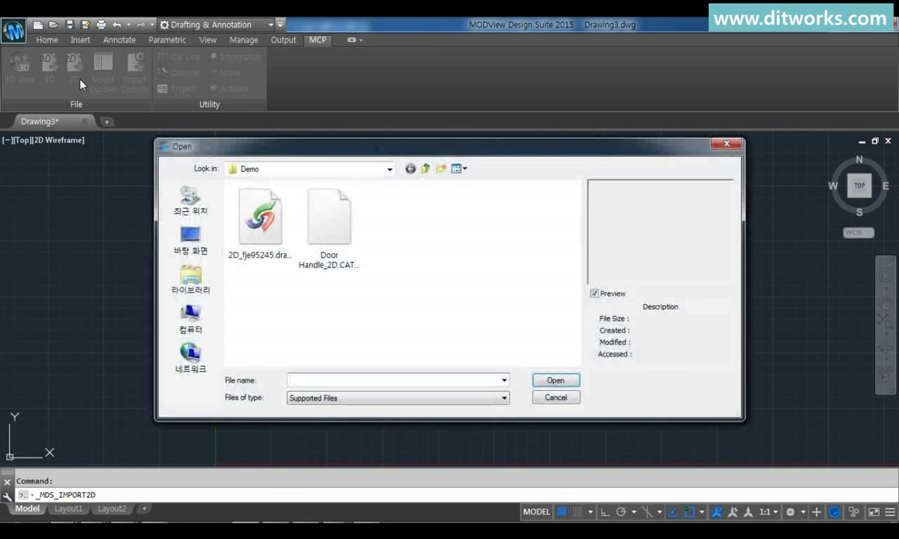
left_click(333, 228)
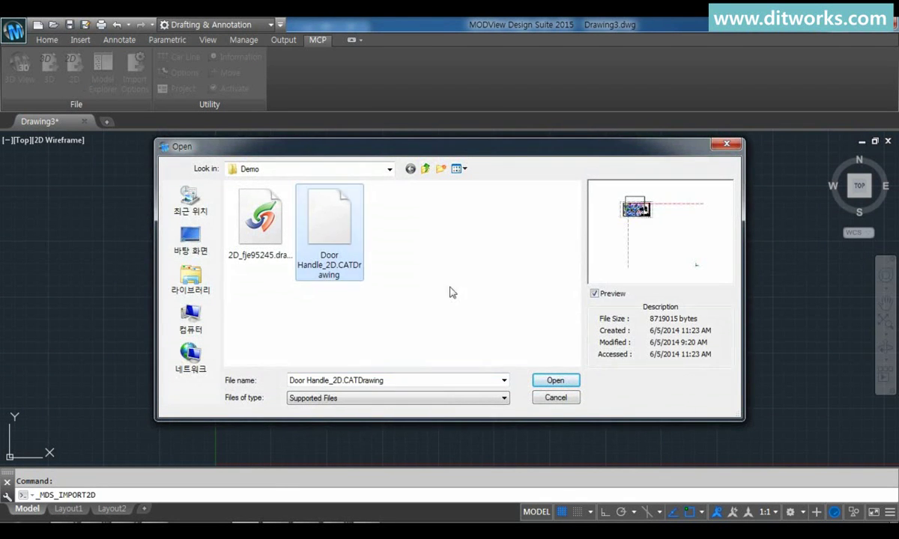
left_click(571, 385)
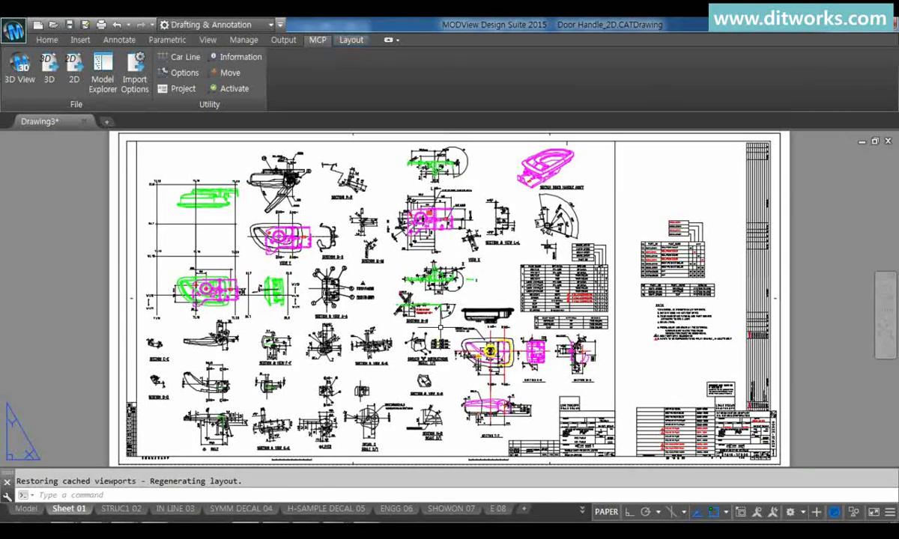
- On Sheet 01, move the 13 mm vertical dimension of the trim cover view farther outward, beyond the T section arrow
mouse_move(432, 326)
middle_mouse_down()
mouse_move(319, 319)
mouse_move(432, 324)
middle_mouse_up()
scroll(459, 353, "up", 8)
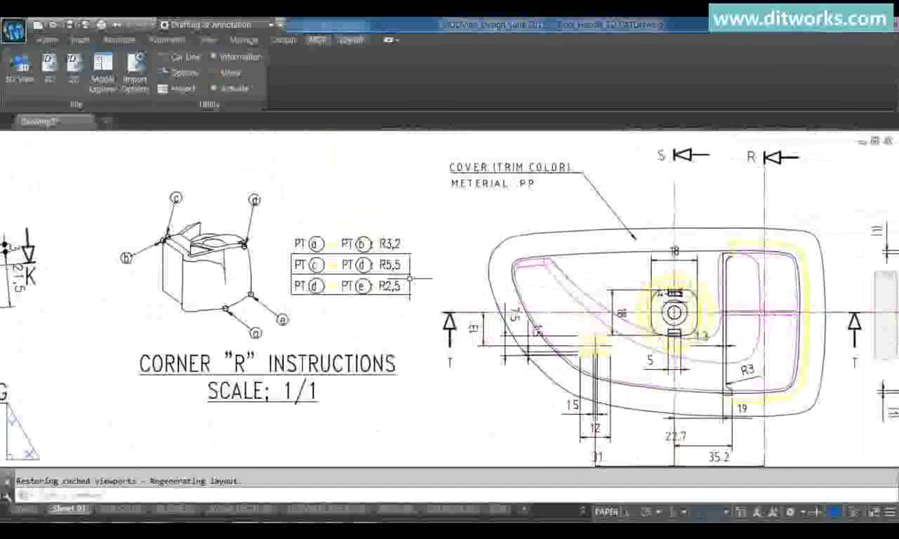
left_click(478, 333)
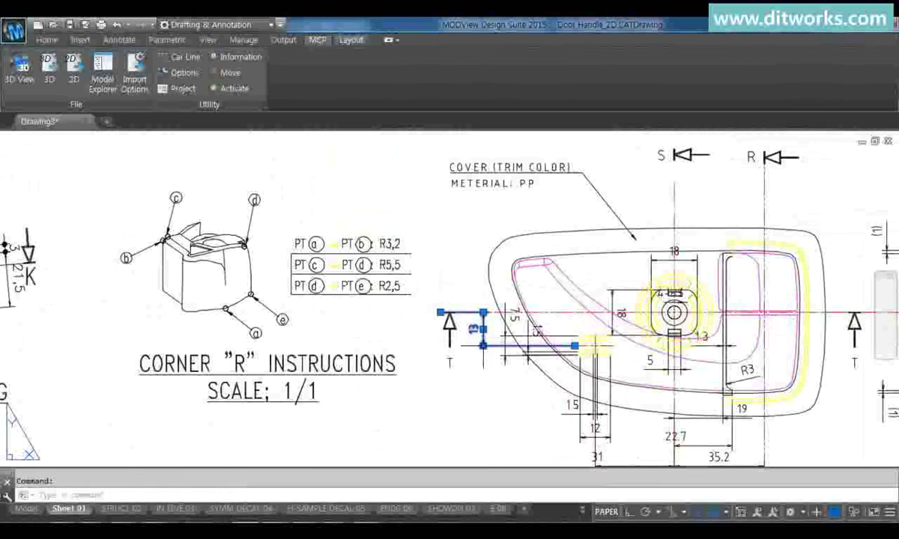
left_click(482, 345)
left_click(391, 346)
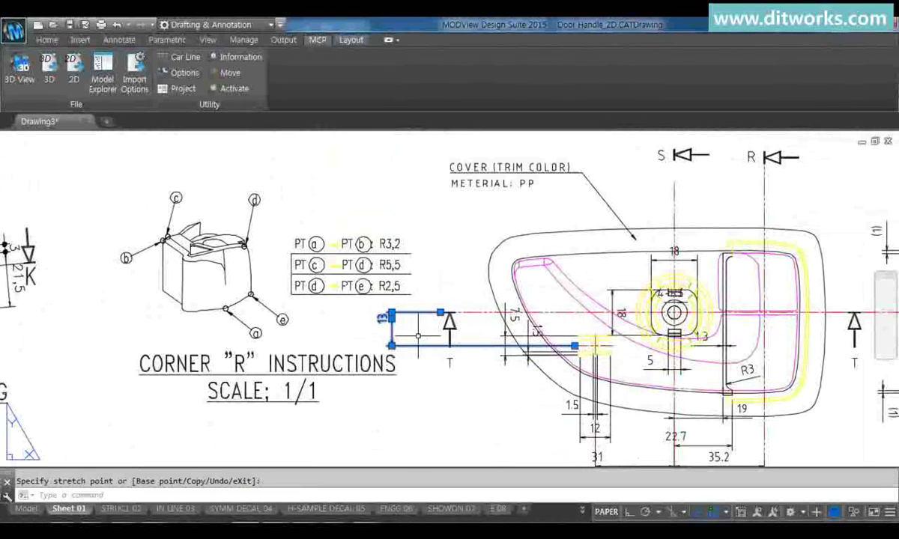
key("Escape")
- Edit the cover's leader note with TEXTEDIT, inserting "MDS 수정" before "COVER (TRIM COLOR)"
type("ed")
key("Return")
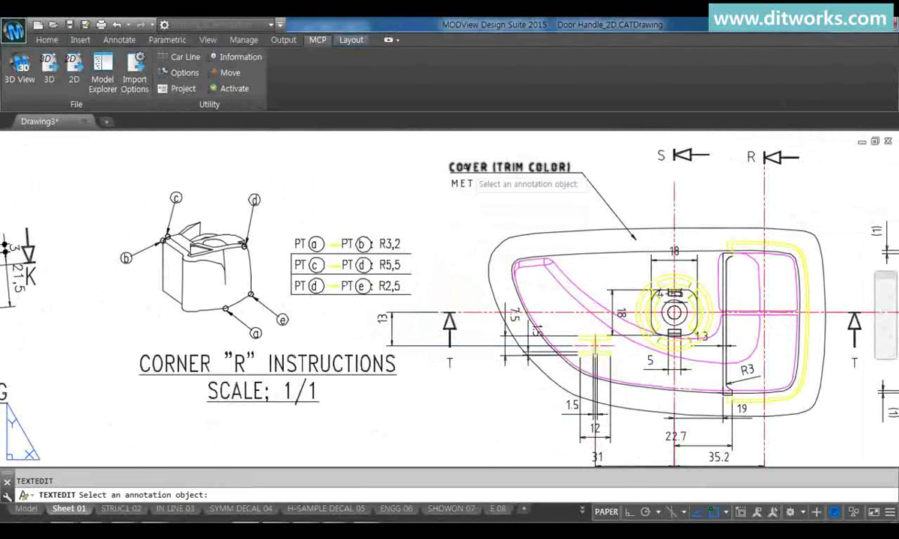
left_click(466, 173)
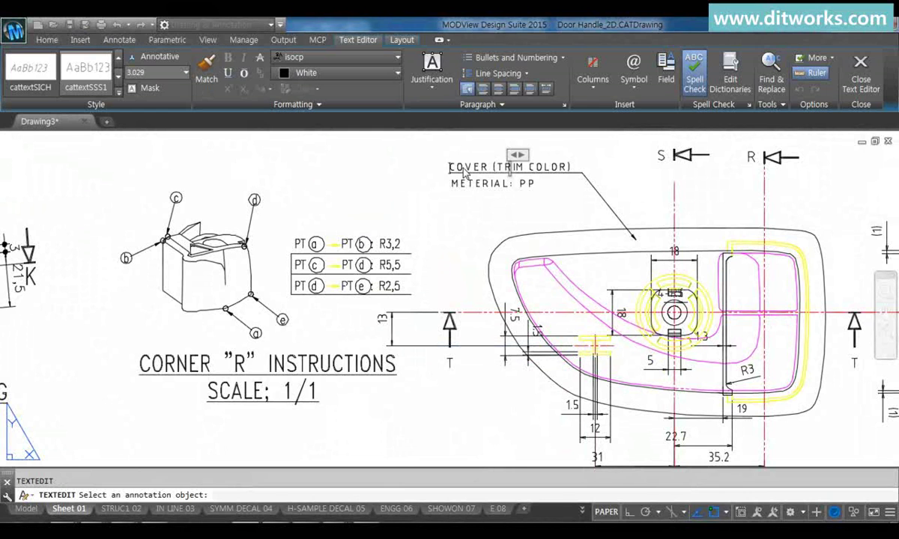
type("MDS")
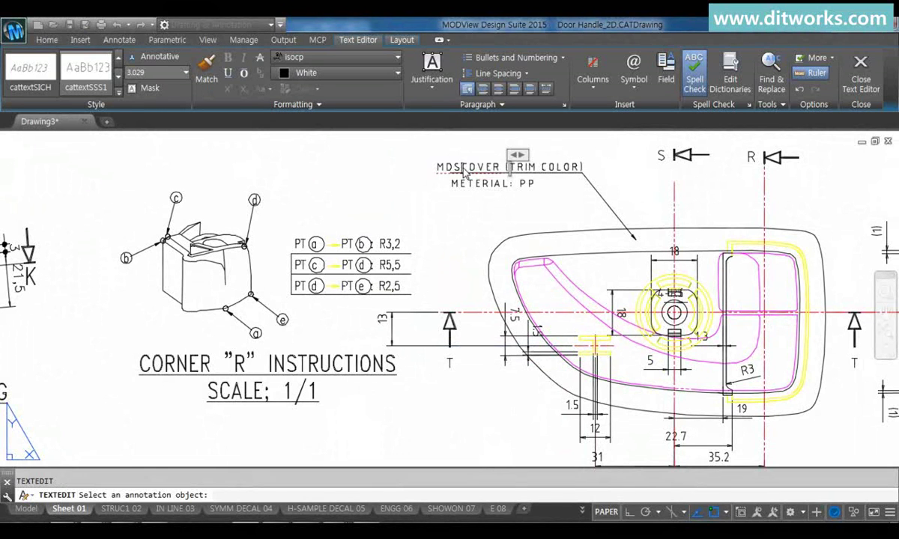
type(" 수정")
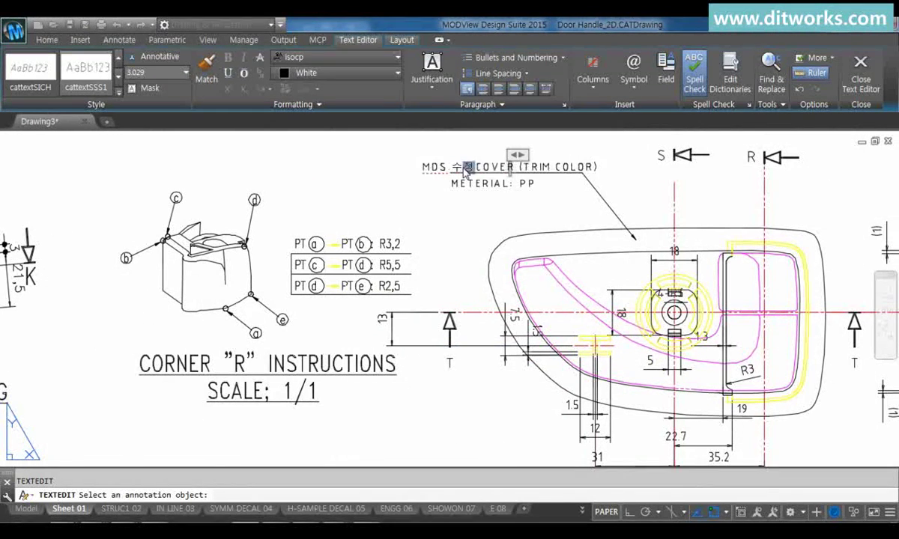
key("ctrl+Return")
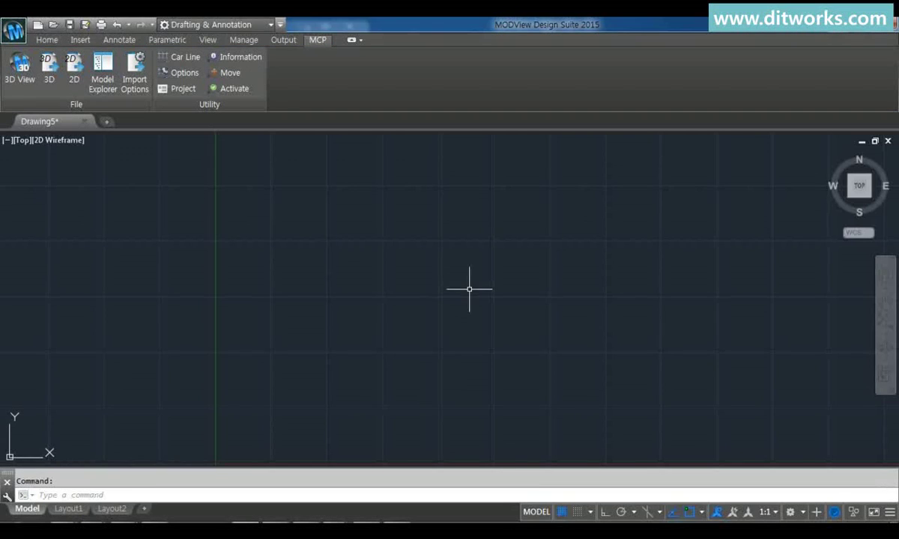
- Import the 2D drawing 2D_fje95245.drawing001.009999.prt from the Demo folder into the blank drawing
left_click(73, 75)
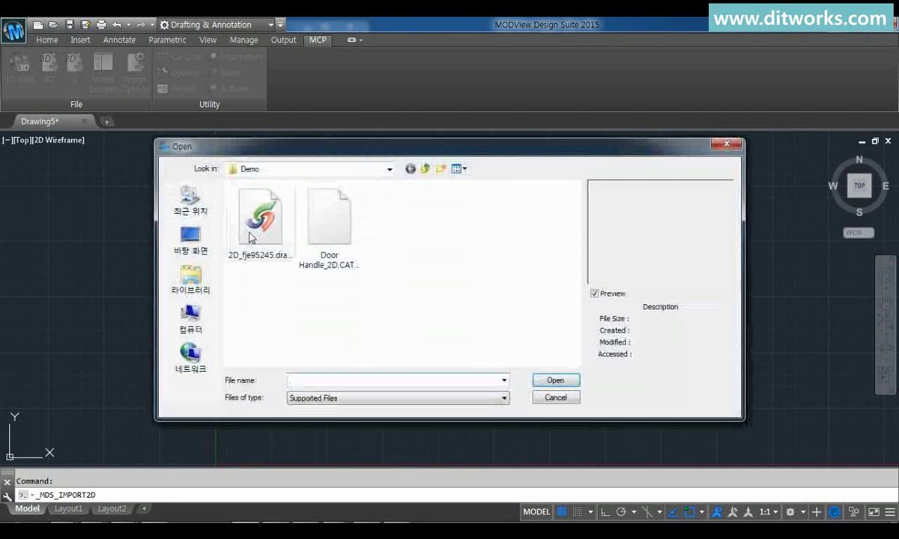
left_click(246, 236)
left_click(558, 387)
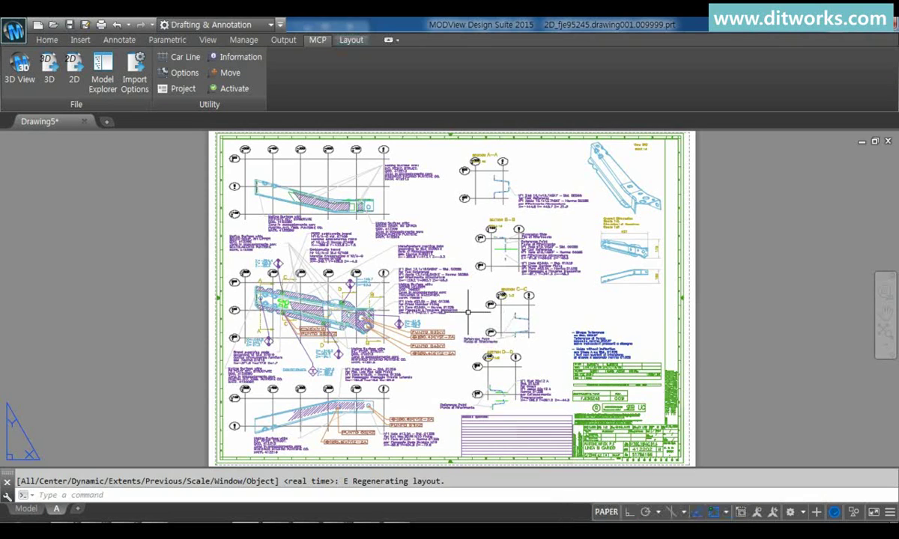
- Save the imported drawing as Drawing5.dwg in the Demo folder, in MDS 2013/AutoCAD 2013 Drawing format
left_click(14, 31)
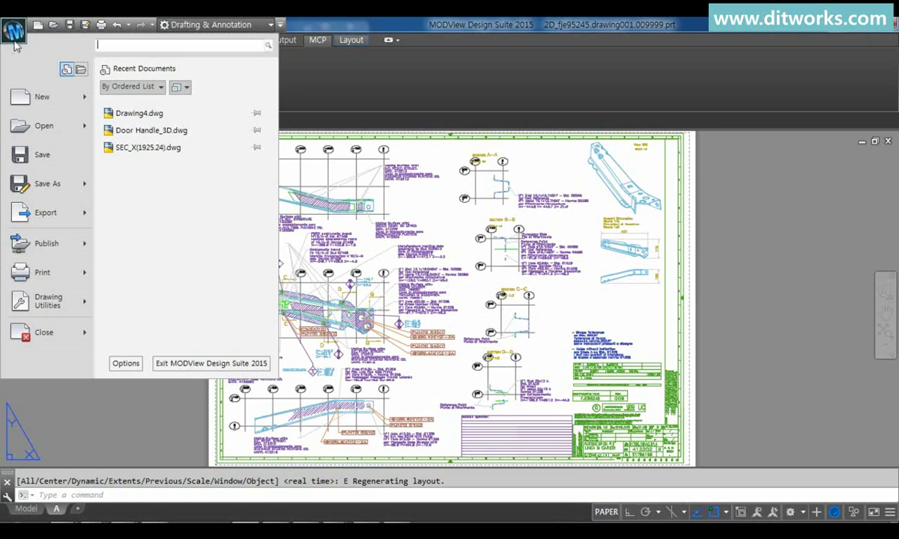
left_click(47, 187)
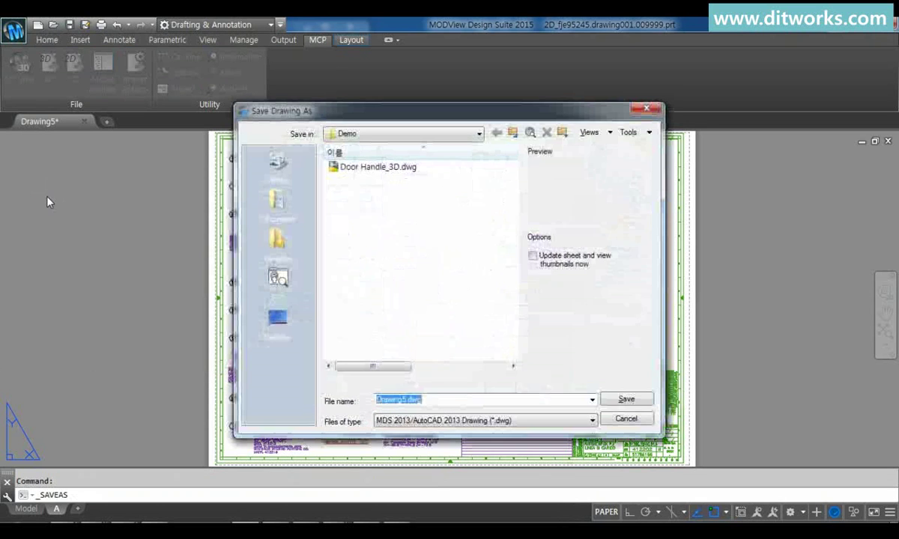
left_click(623, 400)
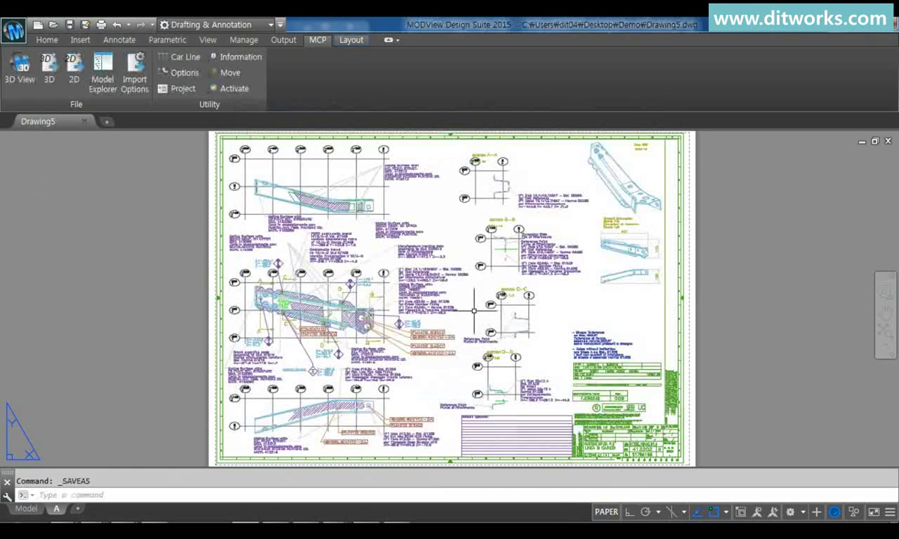